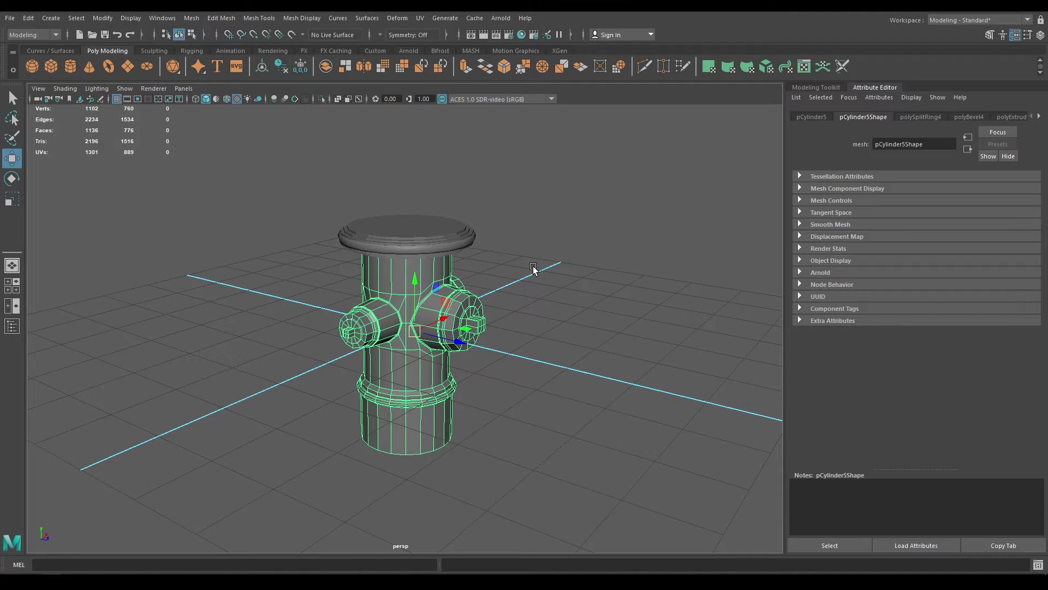
- Insert two horizontal edge loops on the hydrant's lowest section, one near its upper rim and one near its bottom
scroll(533, 266, "up", 3)
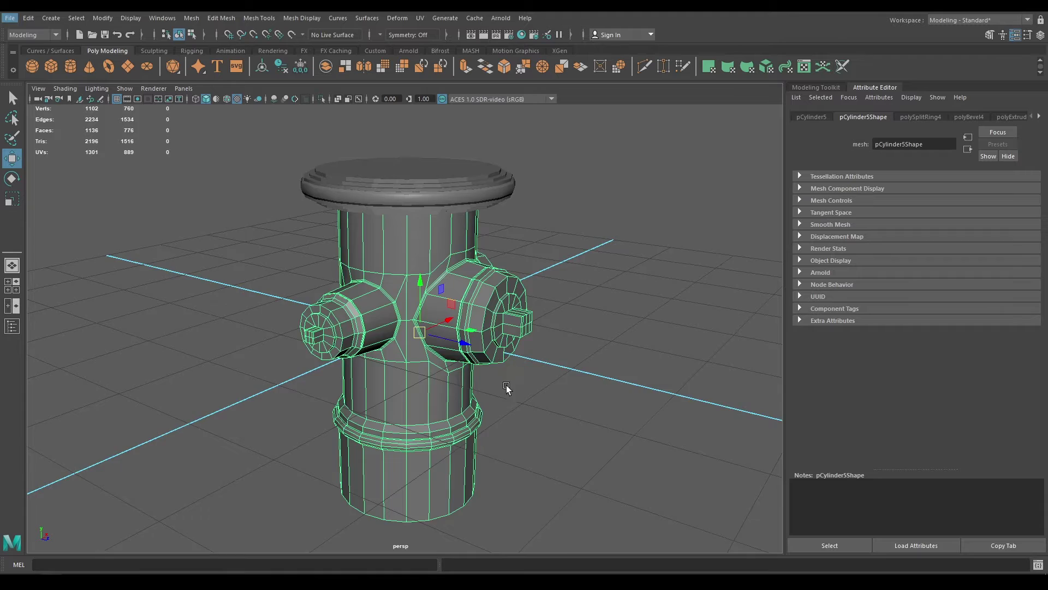
scroll(494, 368, "down", 3)
left_click_drag(495, 421, 489, 542, "alt")
right_click_drag(489, 543, 506, 571, "alt")
right_click_drag(489, 446, 468, 399, "alt")
middle_click_drag(467, 399, 463, 379, "alt")
right_click_drag(429, 301, 350, 303, "shift")
mouse_move(405, 264)
left_mouse_down()
mouse_move(405, 252)
mouse_move(405, 278)
left_mouse_up()
left_click(407, 464)
key("w")
- Select every other tall face in the middle band around the hydrant's lowest section
right_click_drag(407, 464, 397, 366, "alt")
left_click_drag(397, 366, 390, 333, "alt")
right_click_drag(390, 333, 421, 355, "alt")
left_click_drag(421, 356, 437, 421, "alt")
right_click_drag(438, 421, 465, 262, "alt")
left_click_drag(442, 262, 412, 306, "alt")
right_click_drag(411, 306, 408, 309)
left_click(349, 355)
left_click_drag(431, 436, 385, 428, "alt")
left_click(358, 345, "shift")
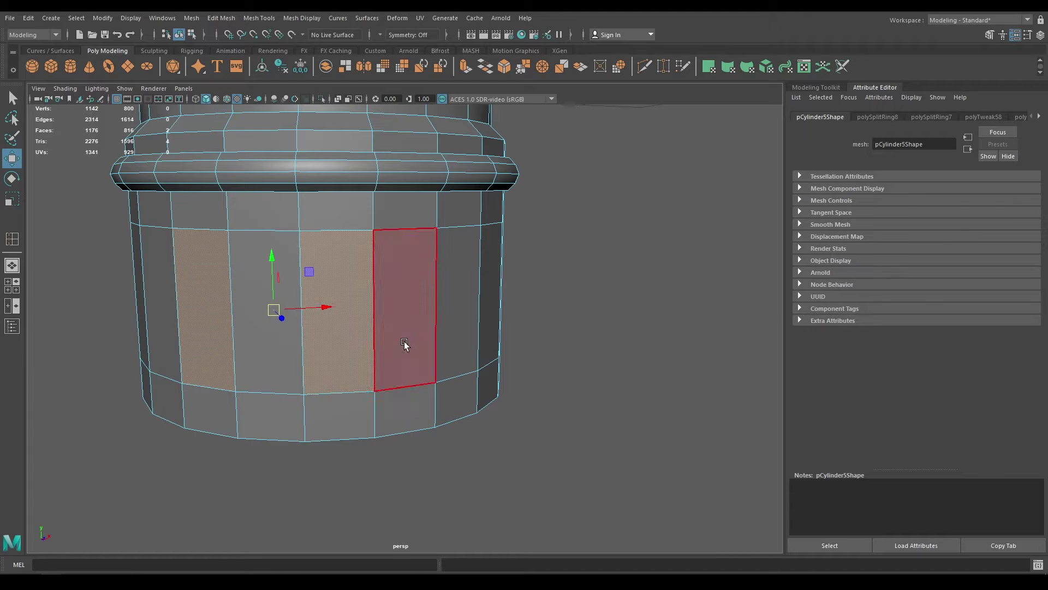
left_click_drag(454, 320, 359, 374, "alt")
left_click(360, 339, "shift")
left_click(441, 326, "shift")
left_click_drag(441, 326, 265, 293, "alt")
left_click(452, 314, "shift")
mouse_move(452, 313)
left_mouse_down("alt")
mouse_move(467, 331)
mouse_move(451, 325)
left_mouse_up("alt")
left_click(451, 325, "shift")
left_click(561, 325, "shift")
left_click_drag(616, 346, 510, 346, "alt")
left_click(428, 333, "shift")
left_click(529, 334, "shift")
left_click_drag(529, 395, 464, 415, "alt")
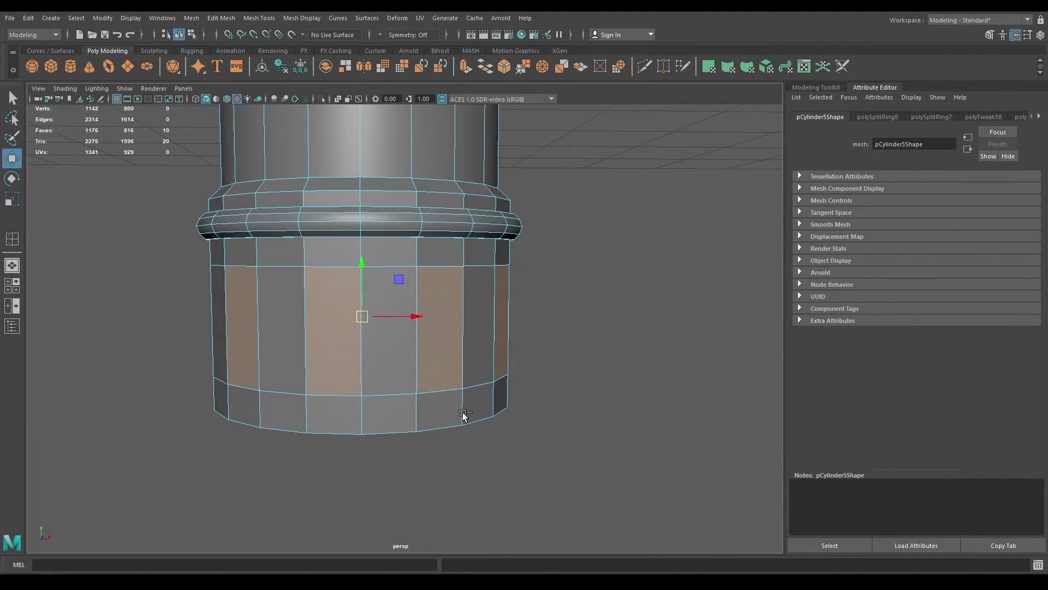
- Extrude the selected alternate faces inward with a Local Translate Z of -0.1
key("ctrl+e")
left_click_drag(437, 305, 594, 228, "alt")
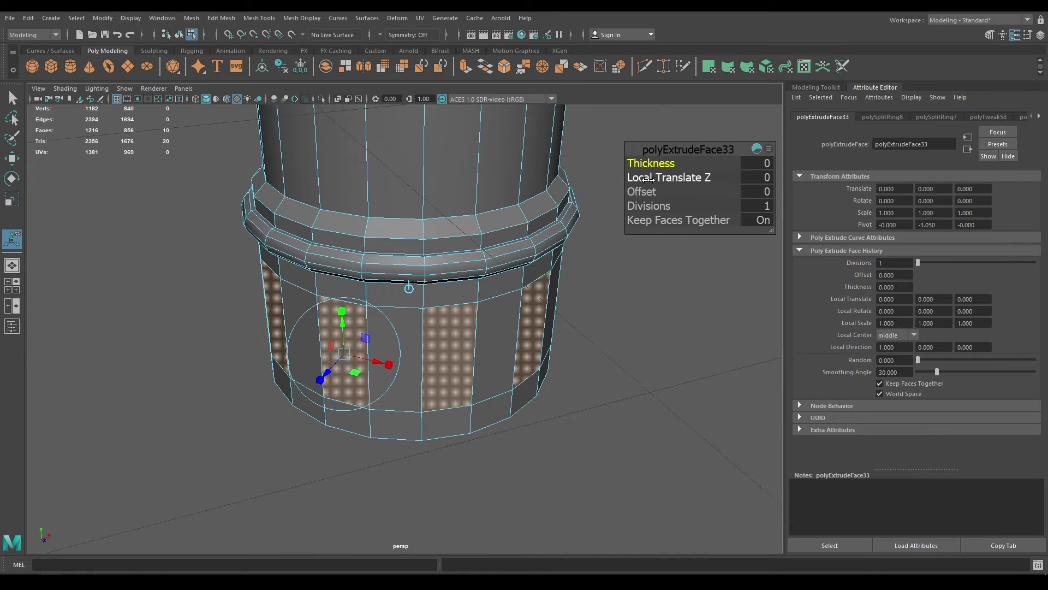
right_click_drag(398, 352, 435, 386, "alt")
left_click_drag(408, 383, 427, 368, "alt")
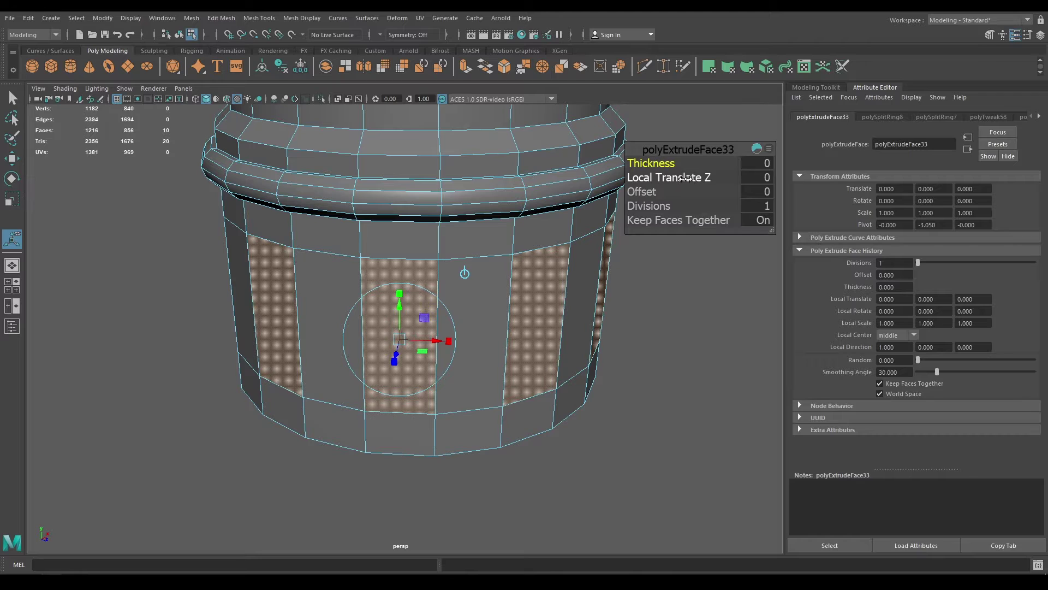
mouse_move(685, 178)
left_mouse_down()
mouse_move(704, 178)
mouse_move(665, 179)
left_mouse_up()
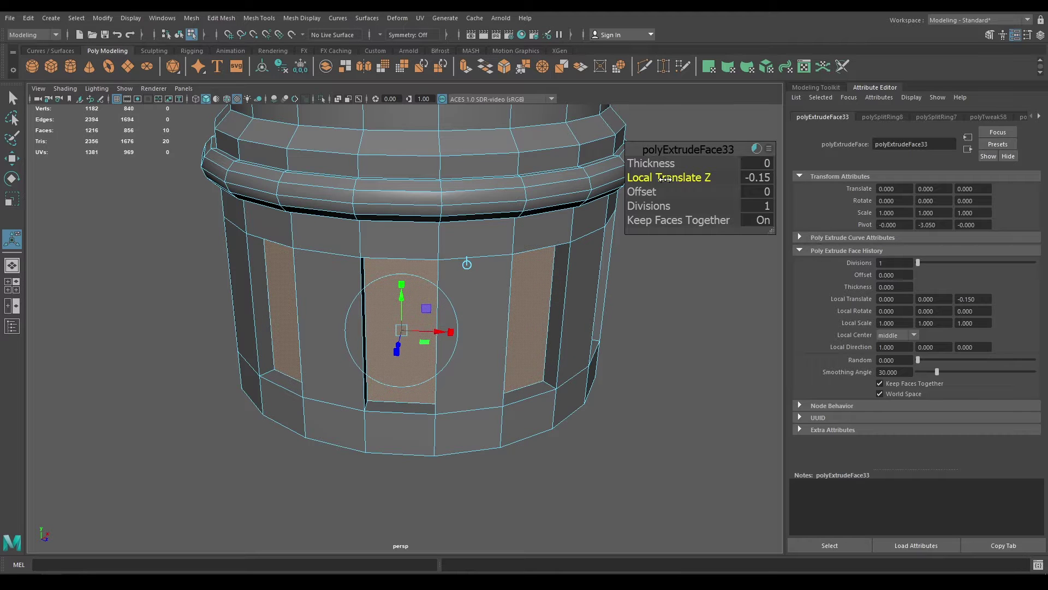
left_click_drag(586, 310, 601, 211, "alt")
left_click_drag(648, 177, 655, 178)
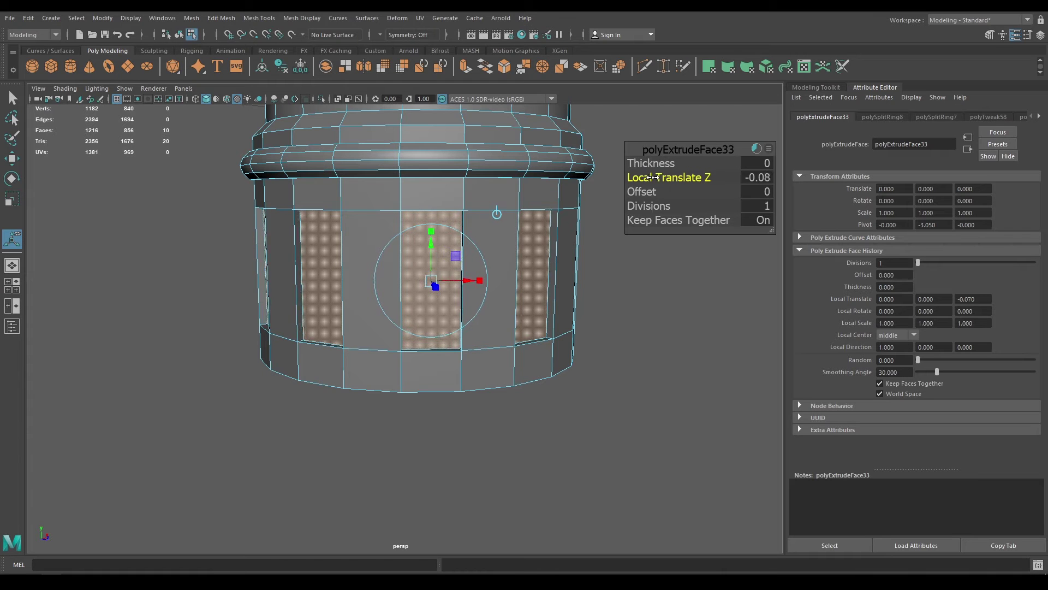
mouse_move(420, 339)
left_mouse_down("alt")
mouse_move(426, 348)
mouse_move(413, 346)
left_mouse_up("alt")
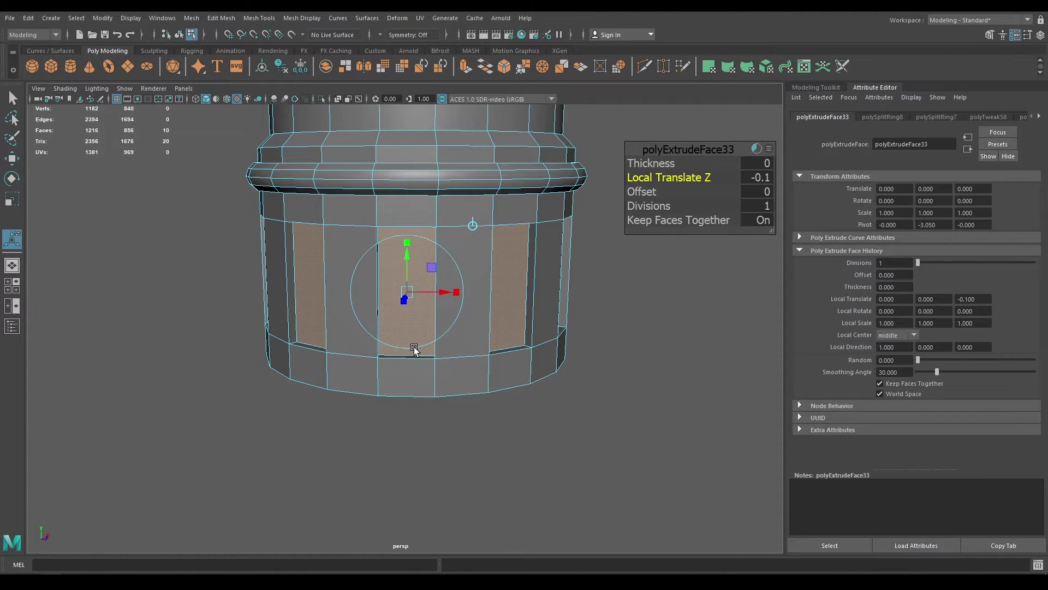
- Show the hydrant body smoothed and insert an edge loop across the recessed panels just above their lower ends
key("w")
right_click_drag(371, 290, 448, 205)
key("F8")
key("3")
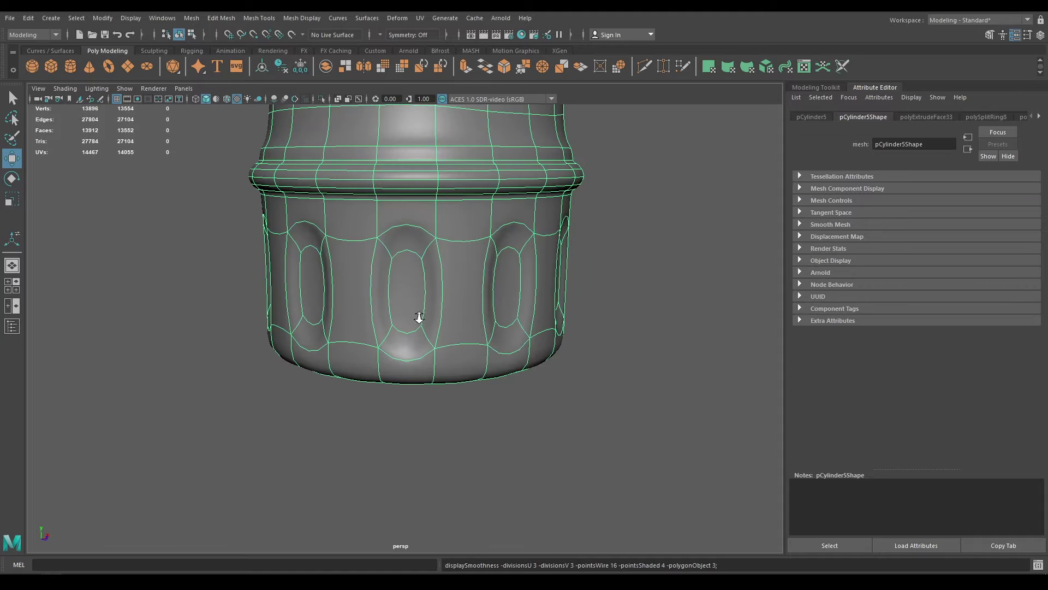
right_click_drag(420, 318, 459, 463, "alt")
right_click(538, 239, "shift")
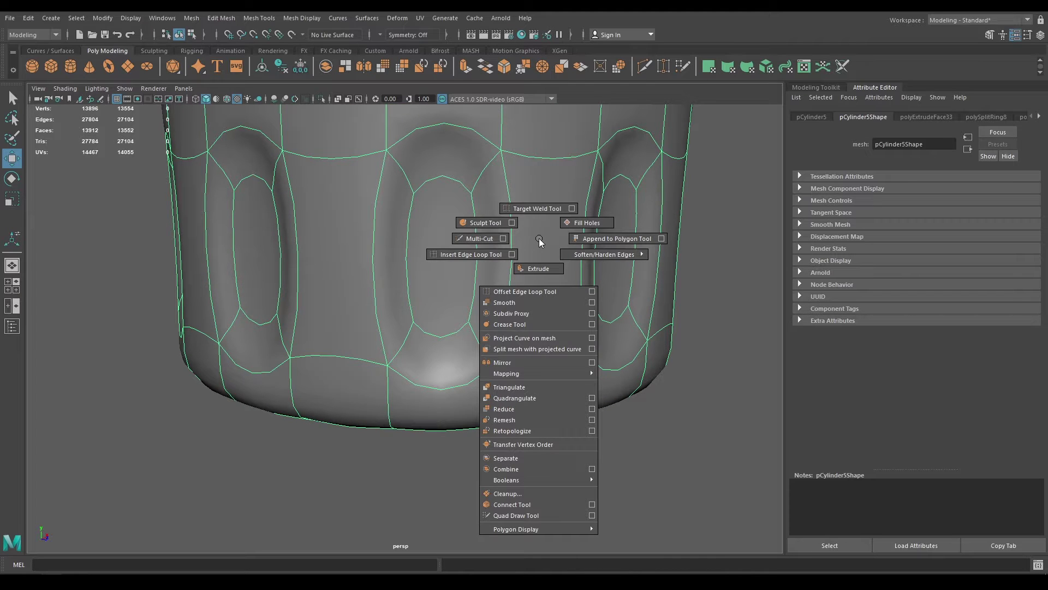
left_click(486, 254)
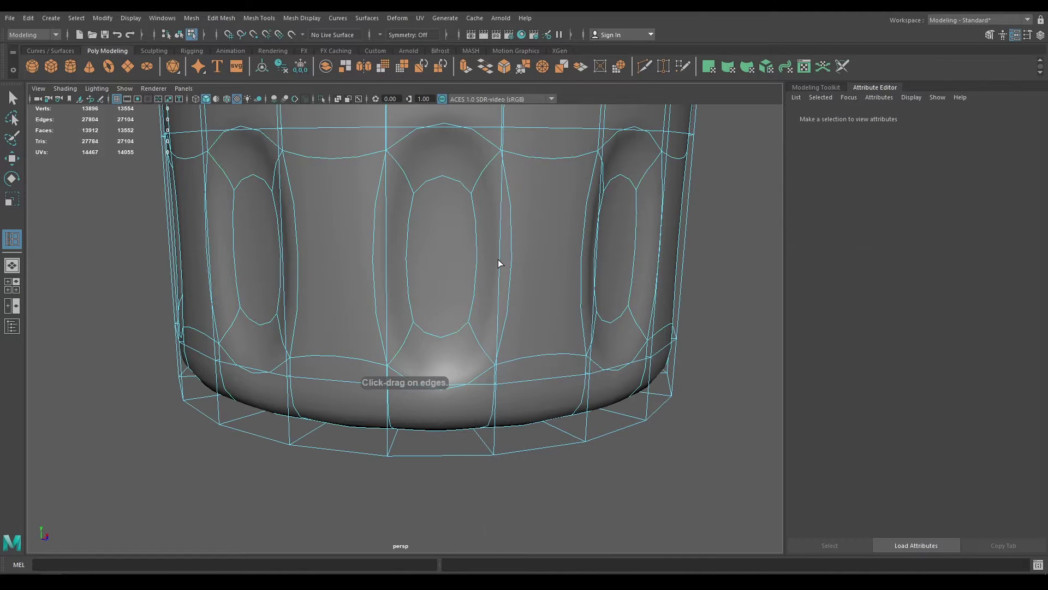
left_click(502, 346)
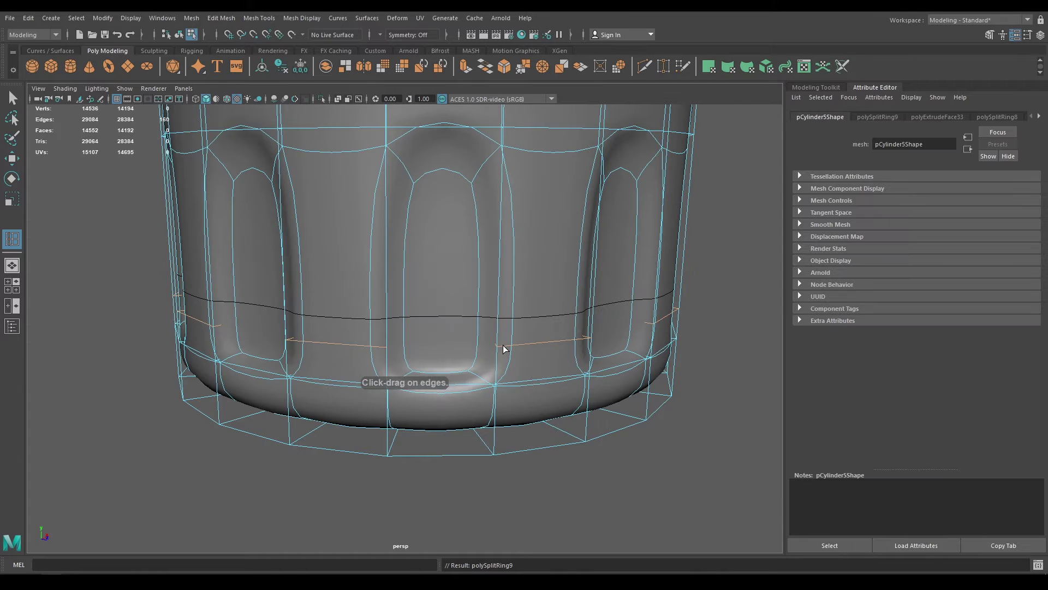
key("w")
- Inspect the smoothed recessed panels around the base and return the hydrant body to its unsmoothed display
left_click(407, 248)
left_click_drag(421, 232, 517, 267)
scroll(437, 321, "down", 4)
right_click_drag(517, 268, 657, 211)
left_click(649, 287)
left_click_drag(648, 287, 428, 248, "alt")
right_click_drag(428, 247, 434, 384, "alt")
left_click(475, 449)
key("1")
left_click_drag(434, 384, 420, 429, "alt")
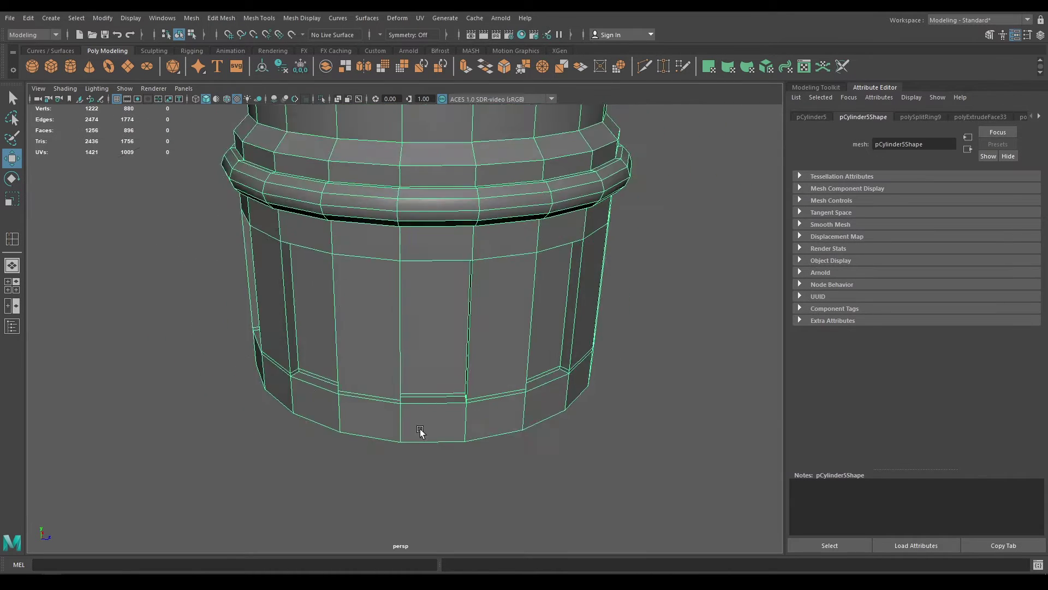
- Duplicate the hydrant's top cap and move the copy straight down below the bottom of the body
right_click_drag(420, 429, 430, 381, "alt")
middle_click_drag(430, 381, 424, 401, "alt")
right_click_drag(424, 401, 436, 308, "alt")
left_click(436, 230)
right_click_drag(436, 230, 447, 316, "alt")
key("ctrl+d")
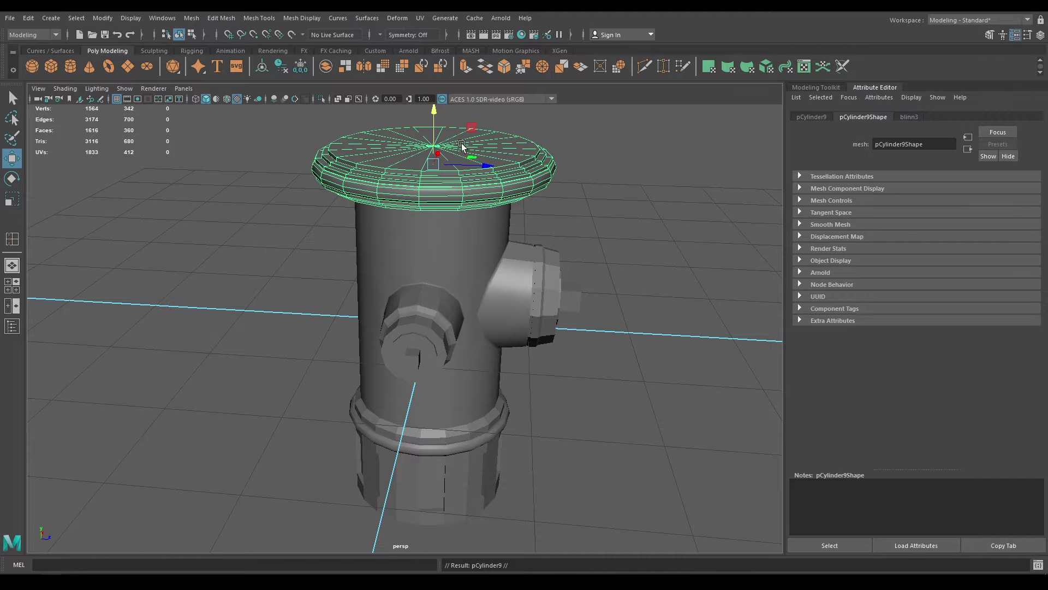
left_click_drag(438, 116, 436, 464)
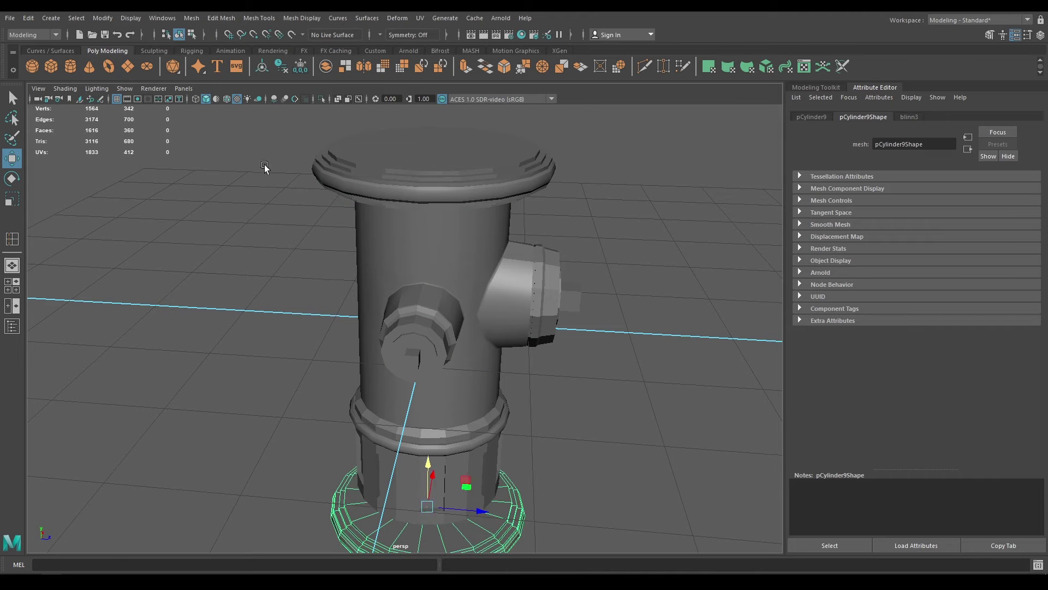
- Show wireframe on the shaded models and delete the bottom cap faces of the hydrant body
left_click(228, 100)
key("f")
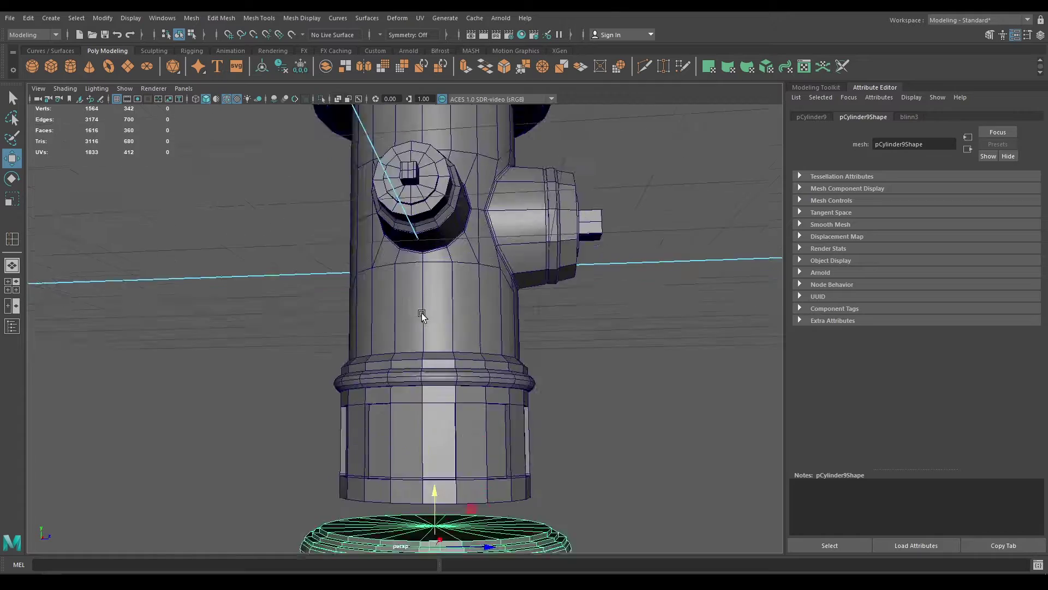
left_click_drag(401, 207, 430, 292, "alt")
left_click(430, 286)
right_click_drag(430, 285, 423, 316, "alt")
mouse_move(424, 316)
left_mouse_down("alt")
mouse_move(444, 327)
mouse_move(395, 370)
mouse_move(472, 367)
mouse_move(414, 389)
mouse_move(358, 366)
mouse_move(430, 364)
mouse_move(460, 431)
left_mouse_up("alt")
key("Delete")
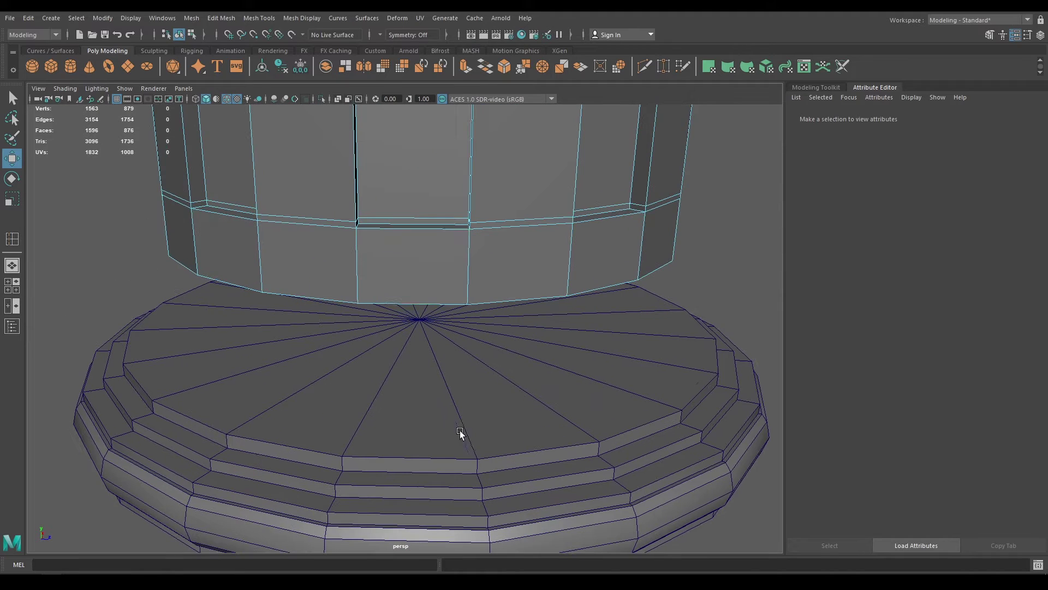
- Delete the flat top faces of the duplicated base disc
left_click_drag(444, 283, 435, 419, "alt")
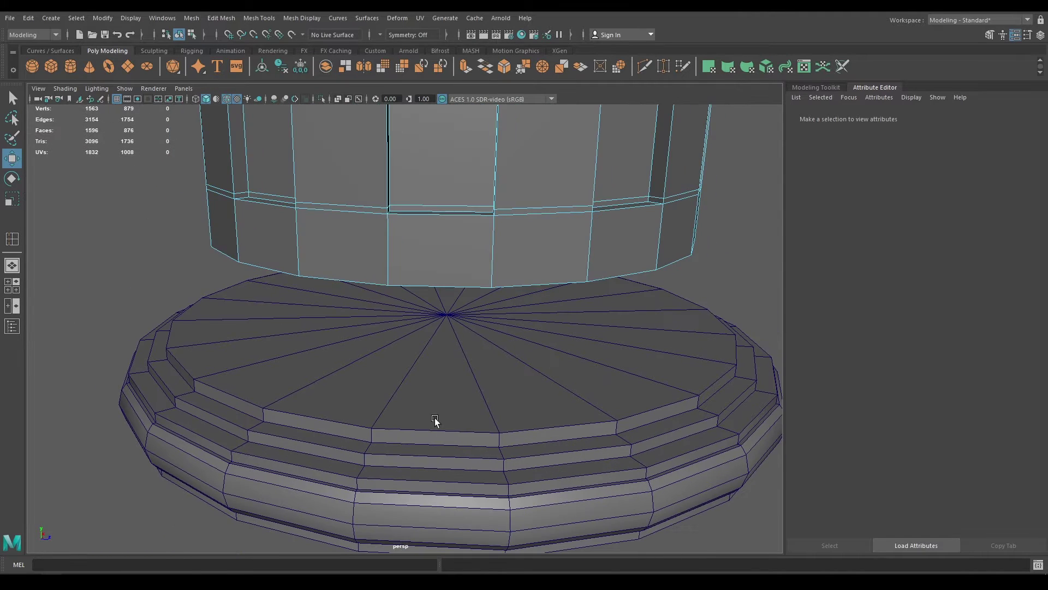
right_click_drag(426, 278, 440, 327)
mouse_move(451, 357)
left_mouse_down()
mouse_move(475, 311)
mouse_move(505, 316)
mouse_move(469, 299)
mouse_move(415, 349)
mouse_move(431, 355)
left_mouse_up()
key("Delete")
- Extrude the open top border edge loop of the base disc and scale it inward toward the body's width
right_click_drag(422, 279, 411, 249)
left_click_drag(224, 304, 236, 309, "alt")
double_click(191, 294)
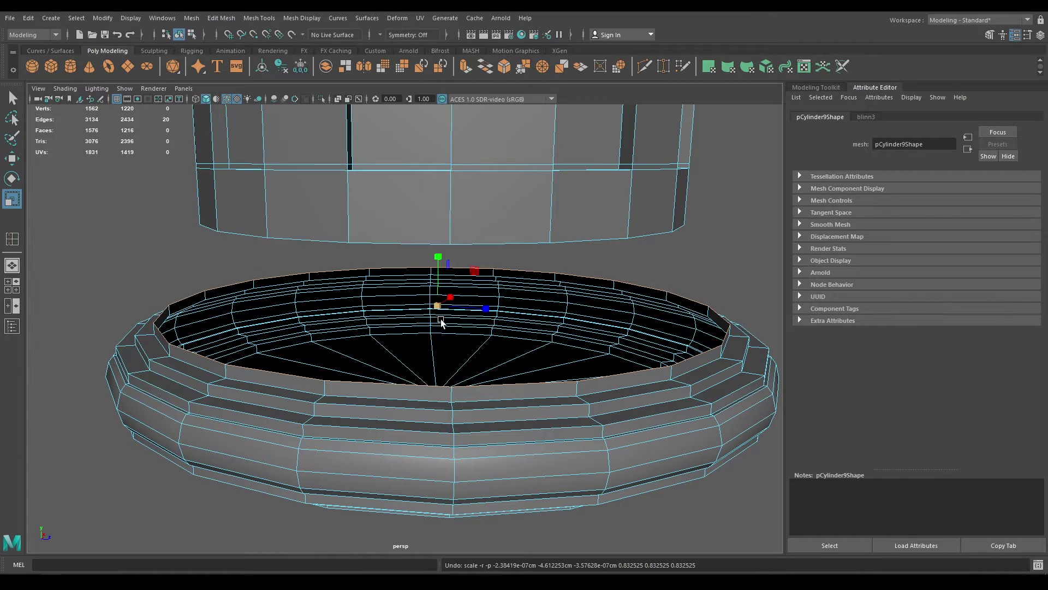
left_click_drag(439, 304, 361, 326, "shift")
- Move the whole base disc up until its inner edge meets the bottom of the hydrant body
key("w")
right_click_drag(298, 273, 397, 277)
left_click_drag(437, 292, 440, 210)
left_click_drag(413, 275, 422, 381, "alt")
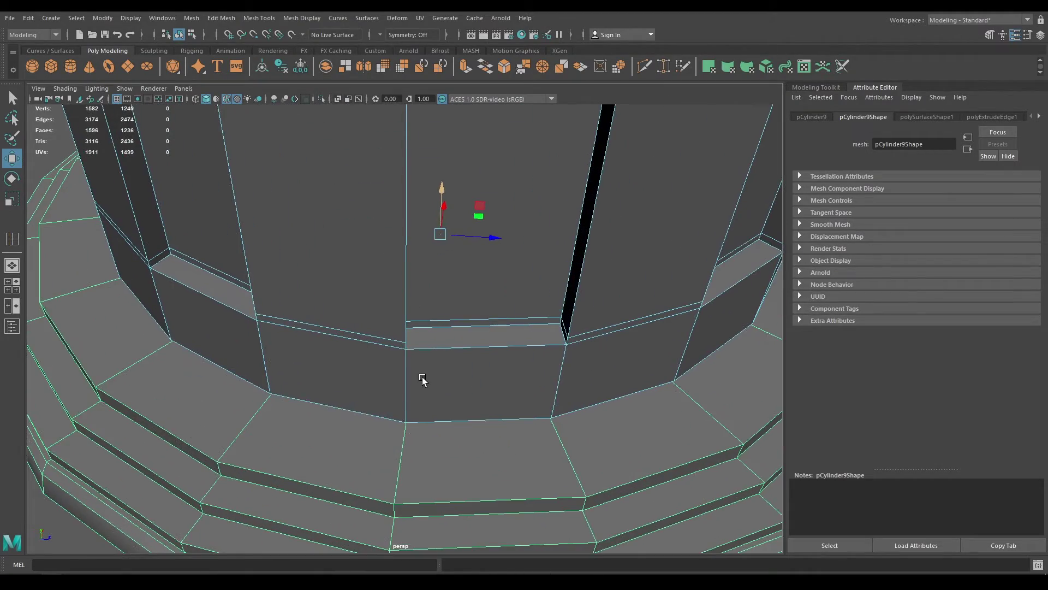
- In wireframe display, scale the disc's inner edge loop to line up with the hydrant body's bottom edge
key("4")
right_click_drag(348, 426, 258, 401, "alt")
right_click(258, 401)
right_click_drag(258, 278, 259, 247)
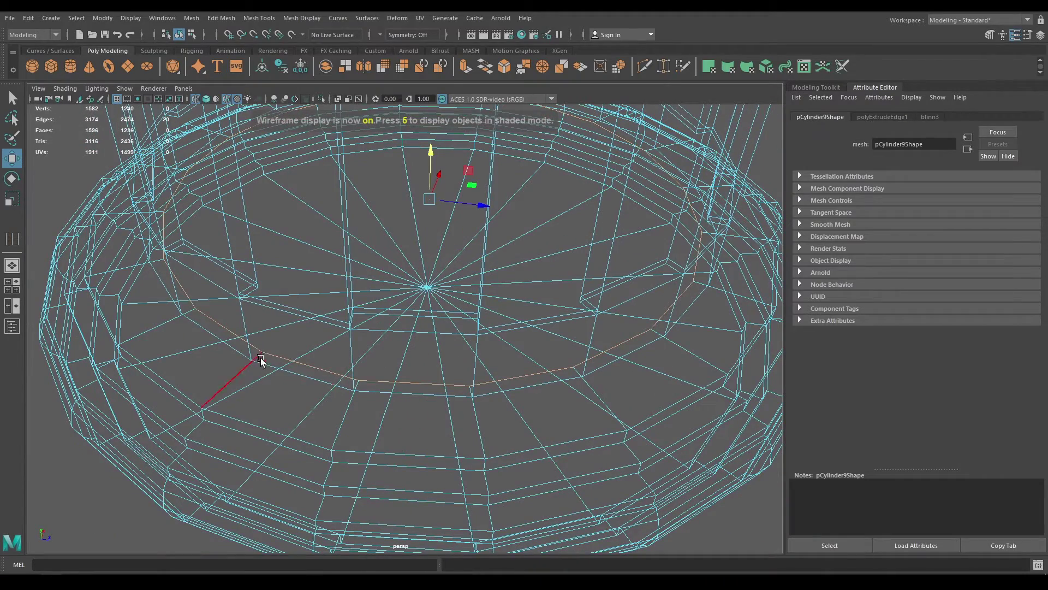
left_click_drag(283, 393, 257, 434, "alt")
key("ctrl+z")
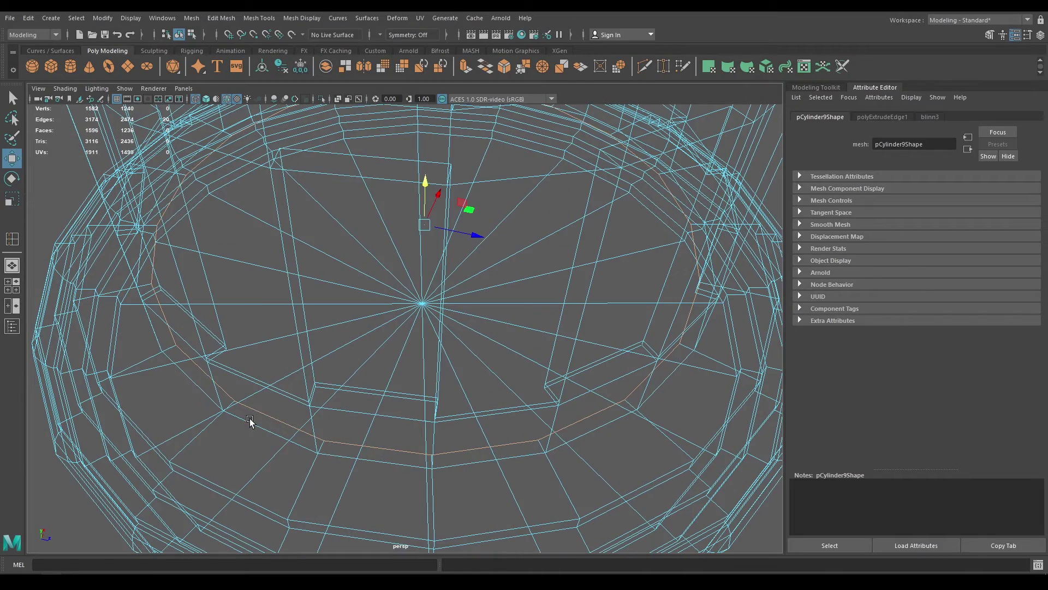
key("r")
scroll(257, 444, "up", 3)
left_click_drag(257, 444, 379, 424, "alt")
left_click_drag(400, 266, 451, 246, "alt")
left_click_drag(505, 222, 524, 217)
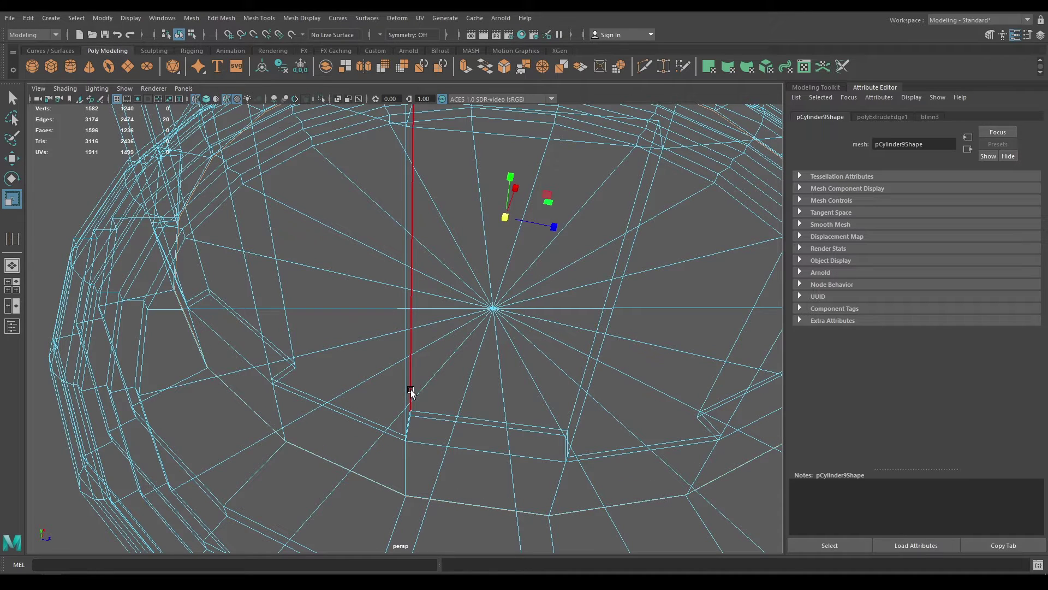
- Return to shaded display and combine the base disc and the hydrant body into one mesh
key("w")
key("6")
left_click_drag(399, 463, 391, 349, "alt")
left_click(465, 316)
scroll(462, 317, "down", 1)
middle_click_drag(457, 321, 467, 348, "alt")
scroll(467, 348, "up", 3)
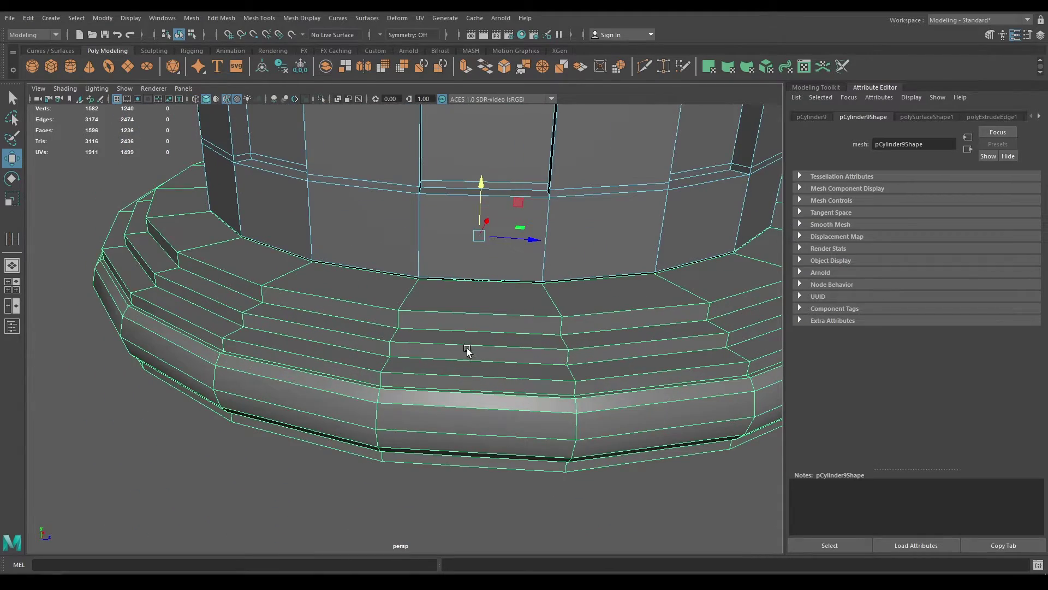
left_click(405, 220)
right_click_drag(404, 216, 390, 446, "shift")
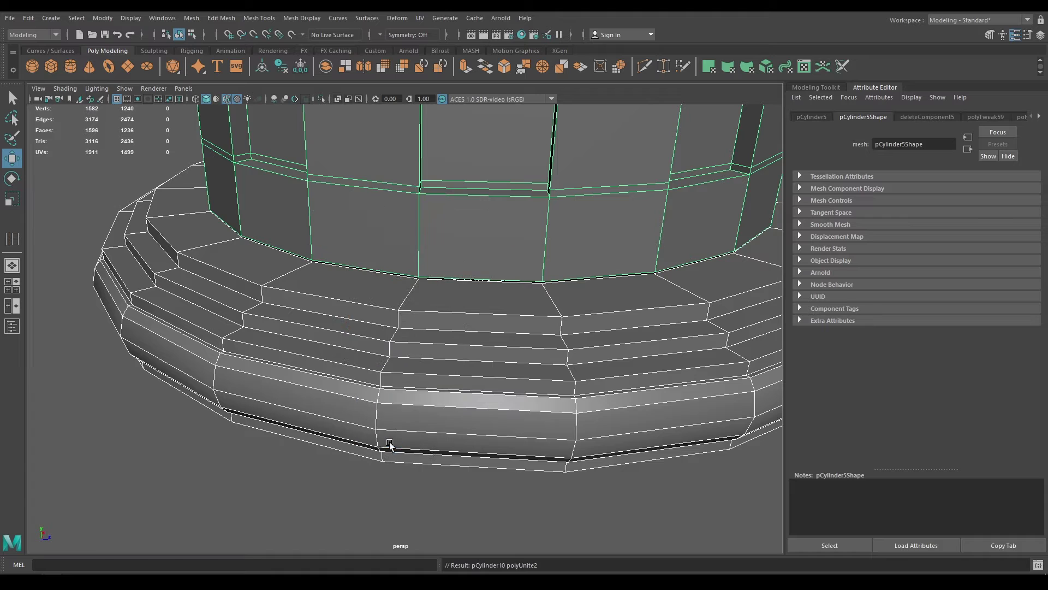
- Select the border edges between the body and the base disc and merge them with a tolerance of 0.07
right_click(353, 270)
left_click(352, 238)
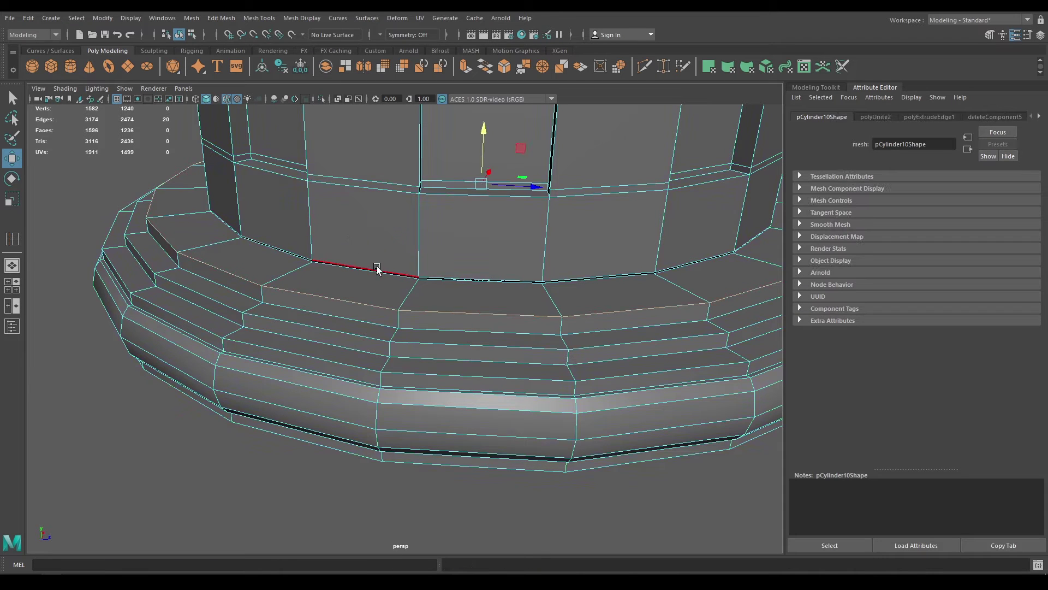
double_click(377, 271)
right_click_drag(364, 215, 428, 155, "shift")
left_click_drag(642, 163, 644, 162)
scroll(517, 230, "down", 2)
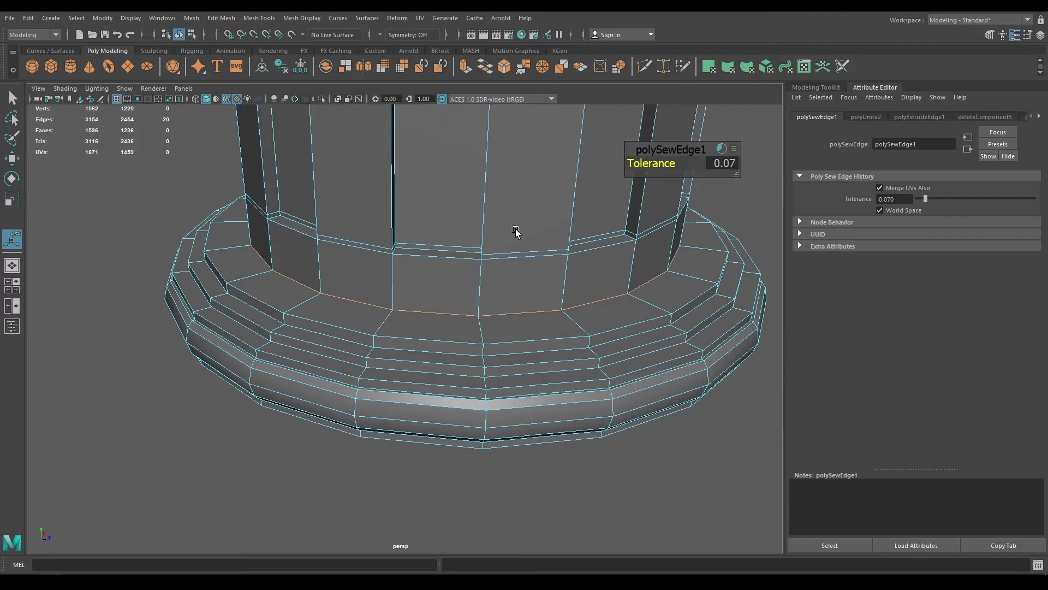
- Preview the combined hydrant mesh smoothed and inspect the joined base
key("w")
scroll(337, 365, "down", 3)
left_click_drag(339, 317, 373, 314, "alt")
scroll(374, 294, "down", 3)
left_click_drag(379, 253, 417, 267, "alt")
right_click_drag(424, 231, 485, 177)
key("3")
left_click(595, 377)
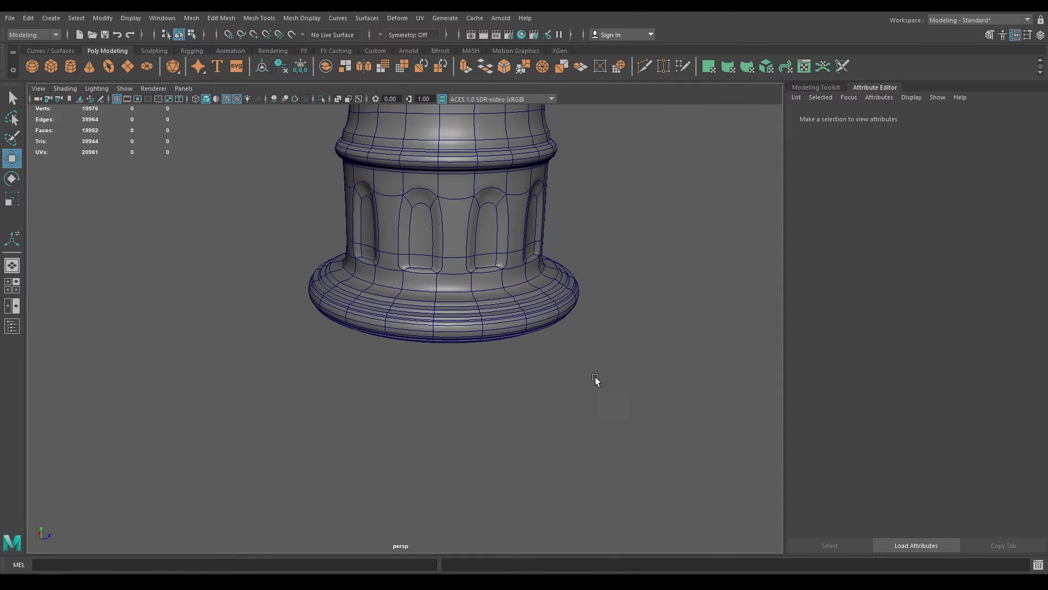
- Return the hydrant to unsmoothed display and delete the faces closing the underside of the base
left_click(483, 317)
key("1")
left_click_drag(459, 364, 431, 337, "alt")
right_click_drag(431, 335, 429, 307)
mouse_move(493, 317)
left_mouse_down()
mouse_move(377, 356)
mouse_move(430, 352)
left_mouse_up()
key("Delete")
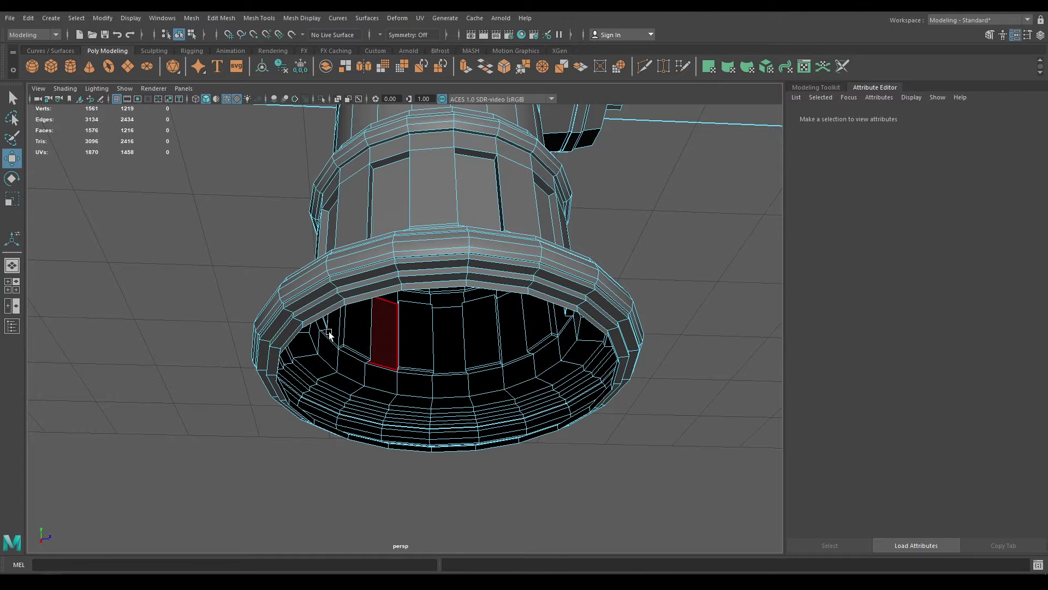
- Select the open border edge loop under the base and extrude it inward by scaling it toward the centre
left_click_drag(265, 299, 246, 328, "alt")
right_click_drag(238, 278, 233, 239)
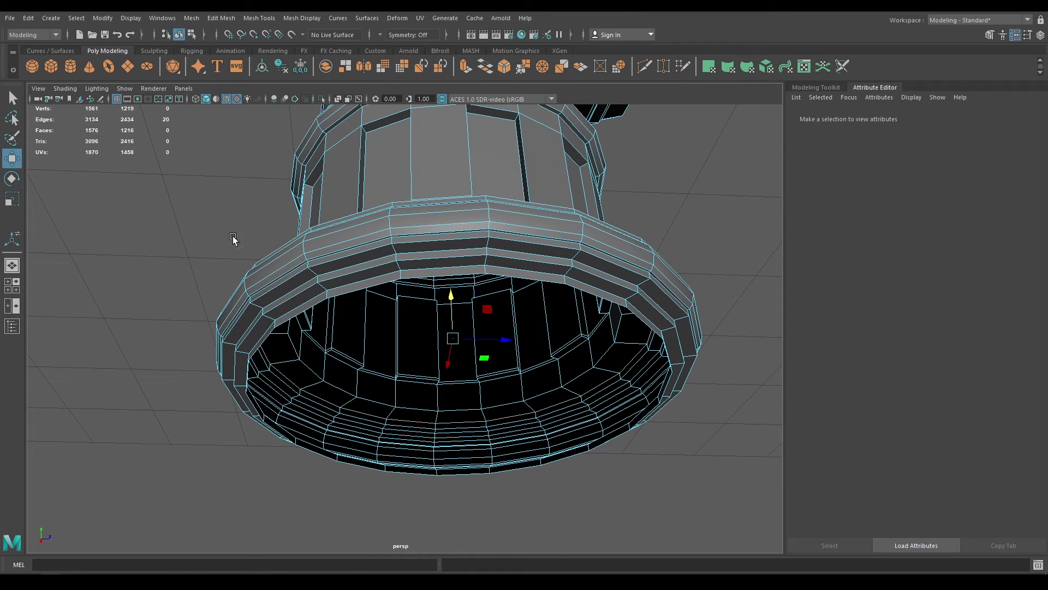
double_click(320, 305)
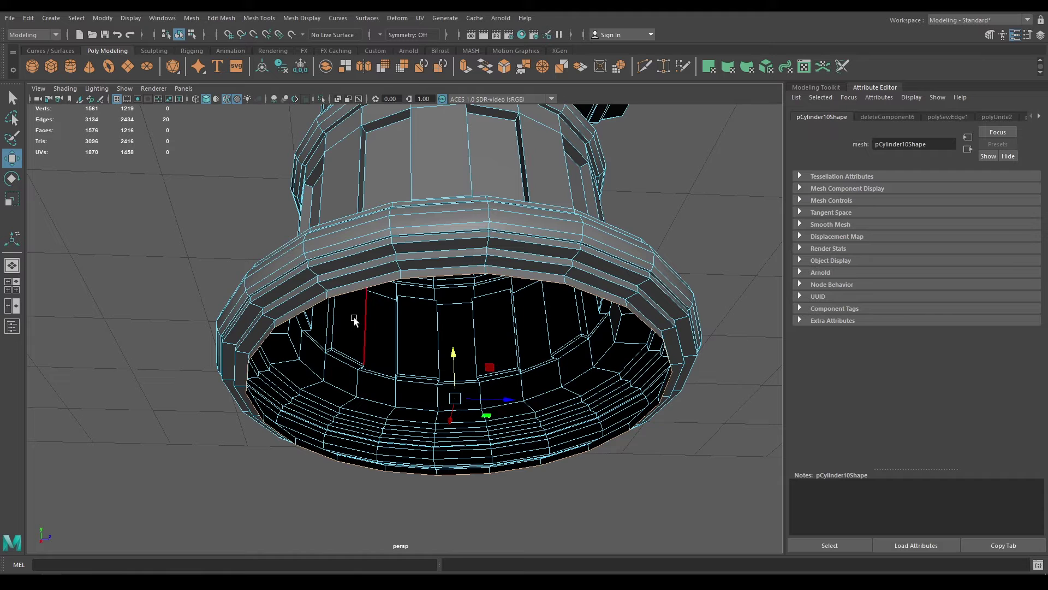
left_click_drag(457, 401, 395, 338, "shift")
scroll(402, 412, "down", 1)
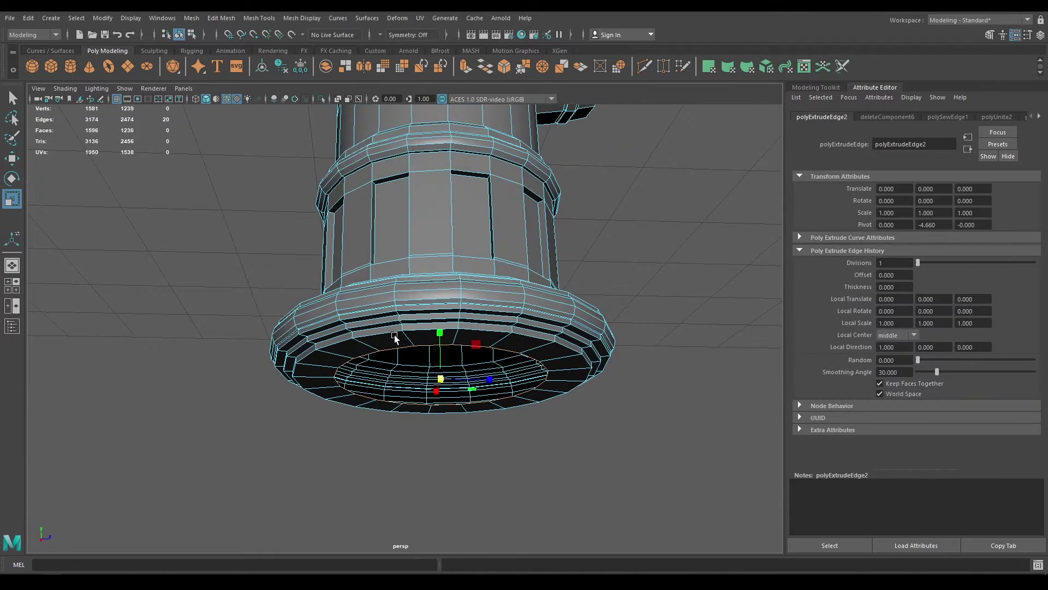
left_click_drag(410, 377, 435, 369, "alt")
scroll(416, 377, "up", 3)
right_click_drag(435, 368, 503, 260, "alt")
left_click(525, 405)
left_click_drag(524, 406, 500, 439, "alt")
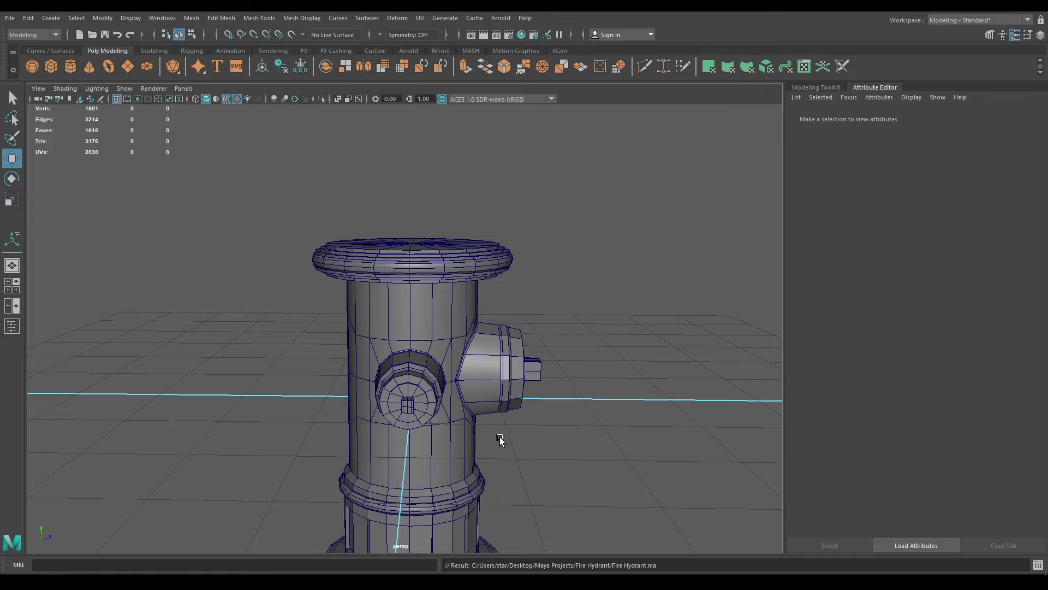
right_click_drag(500, 438, 491, 364, "alt")
left_click_drag(492, 364, 470, 431, "alt")
right_click_drag(470, 431, 511, 423, "alt")
middle_click_drag(510, 423, 479, 549, "alt")
left_click_drag(480, 549, 585, 344, "alt")
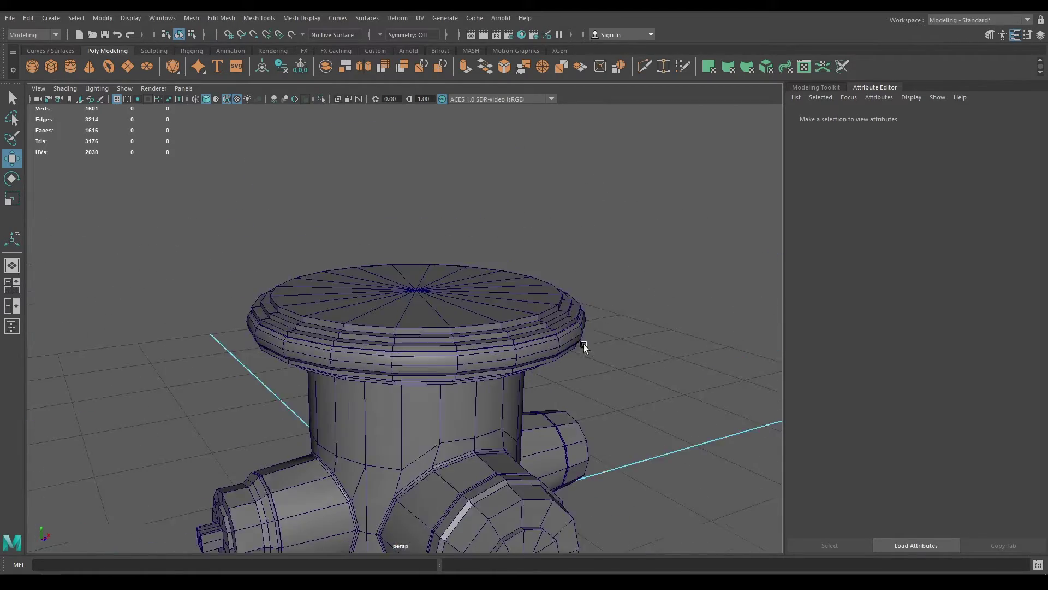
right_click_drag(584, 344, 534, 363, "alt")
left_click_drag(422, 315, 458, 404, "alt")
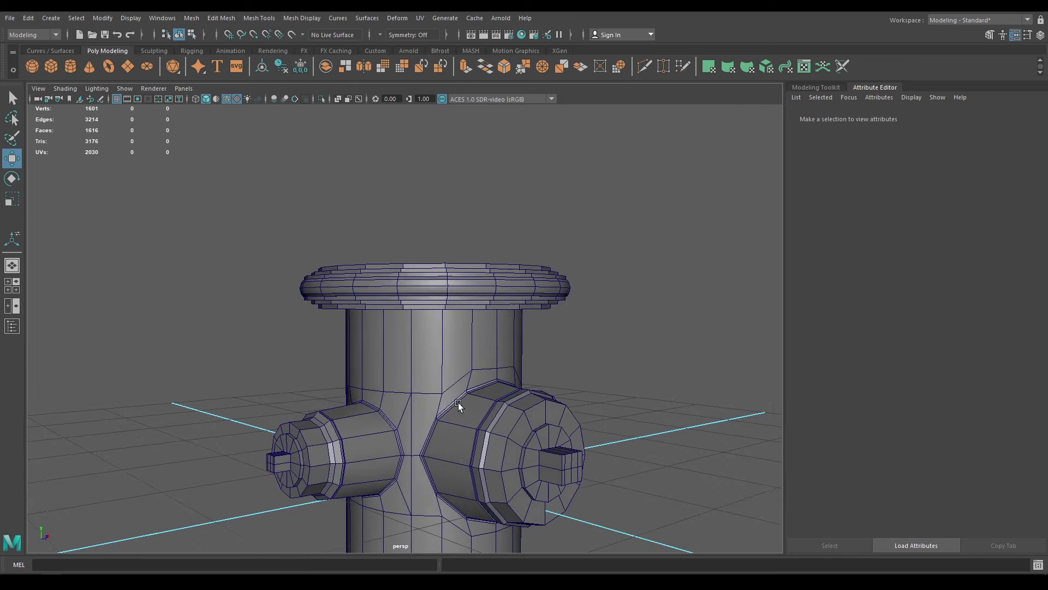
- Isolate the hydrant body, delete the fan of faces closing its top, and show the hidden objects again
left_click(433, 348)
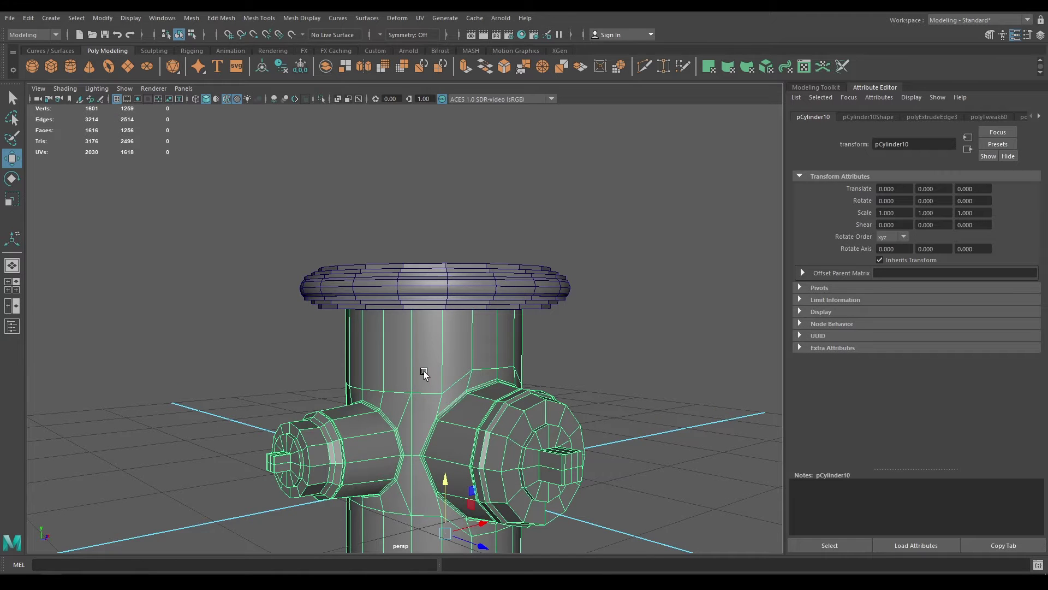
left_click_drag(434, 343, 437, 387, "alt")
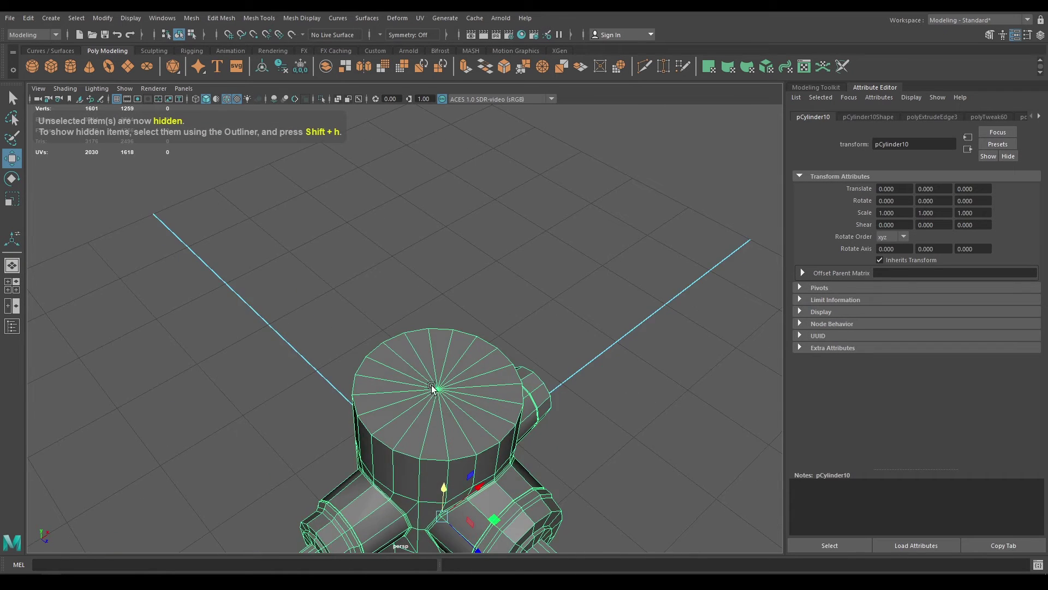
scroll(439, 386, "up", 3)
right_click_drag(442, 384, 443, 306)
left_click_drag(418, 405, 484, 391)
key("Delete")
right_click_drag(446, 277, 555, 226)
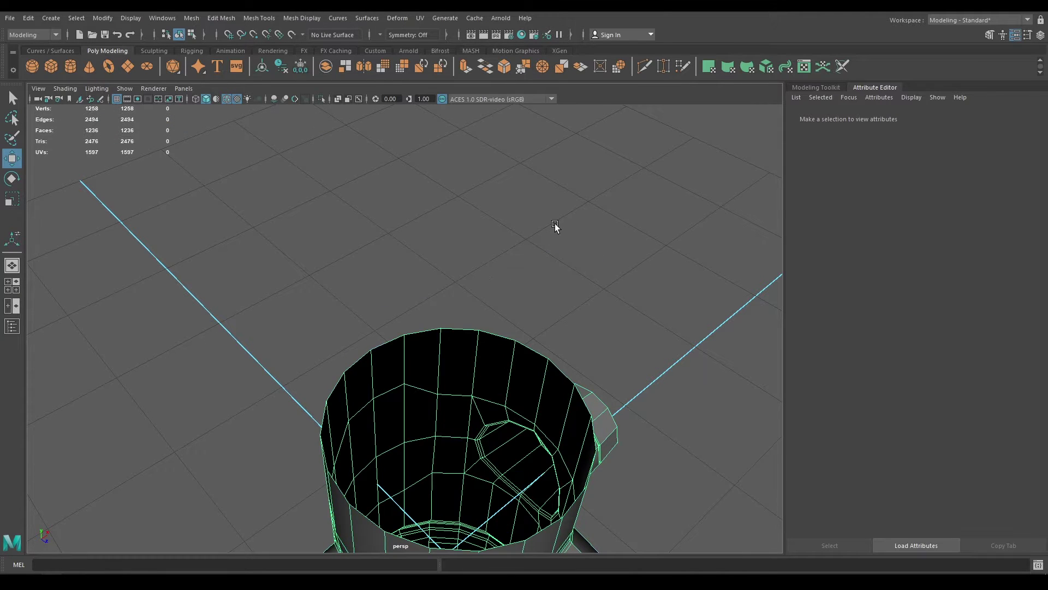
key("ctrl+shift+h")
- Isolate the top cap, delete the faces closing its underside, and bring the hidden body back into view
left_click_drag(510, 481, 494, 382, "alt")
key("ctrl+z")
key("ctrl+z")
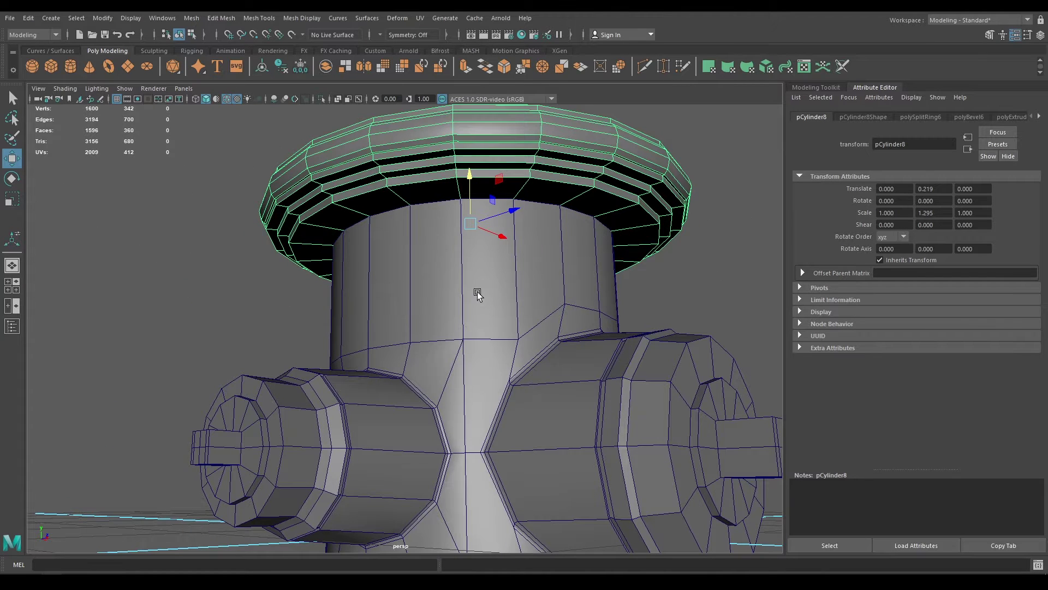
key("alt+h")
right_click_drag(493, 236, 493, 264)
left_click(545, 222)
double_click(545, 221)
key("Delete")
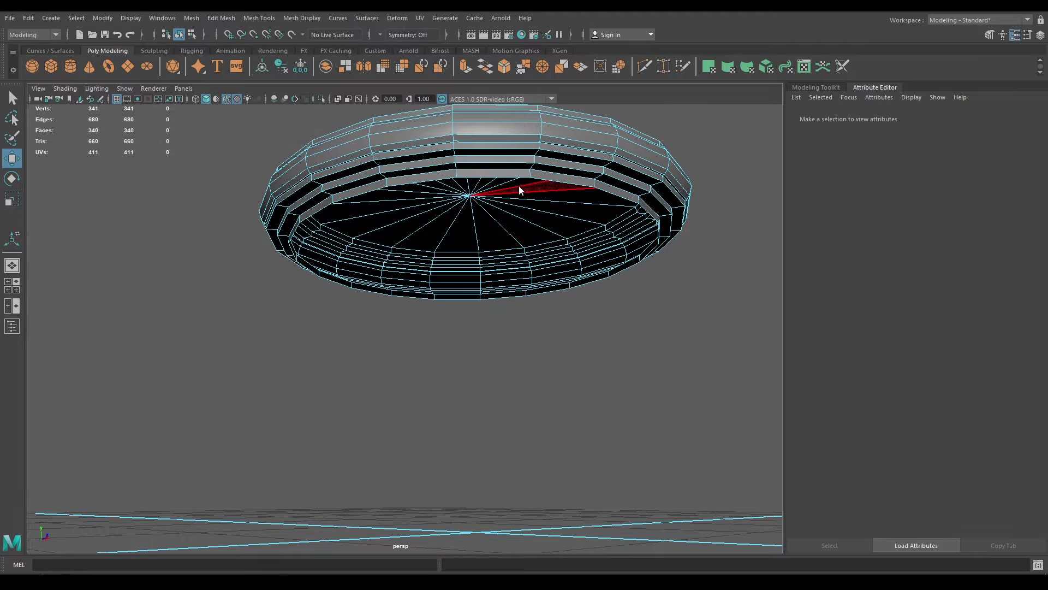
right_click_drag(519, 190, 568, 175)
key("ctrl+shift+h")
- Examine how the cap meets the body and inspect the outlets and lower body down to the base ring
right_click_drag(439, 194, 434, 159)
scroll(434, 260, "up", 3)
left_click_drag(433, 260, 440, 293, "alt")
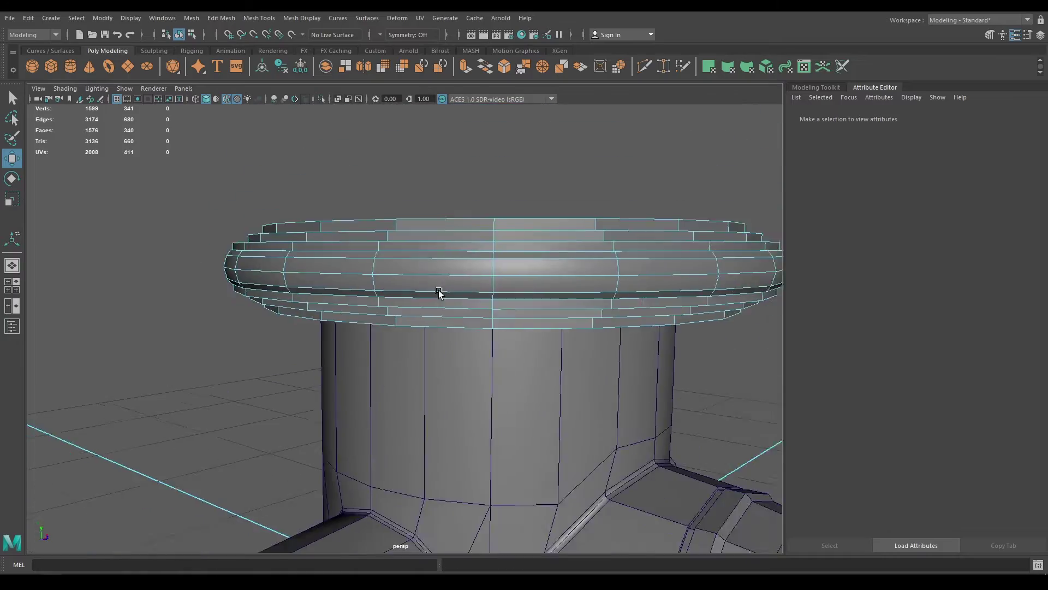
right_click_drag(440, 292, 448, 316, "alt")
left_click_drag(448, 316, 416, 218, "alt")
scroll(416, 218, "down", 3)
middle_click_drag(416, 218, 480, 207, "alt")
scroll(481, 207, "down", 3)
middle_click_drag(464, 365, 463, 322, "alt")
left_click_drag(444, 382, 444, 540, "alt")
middle_click_drag(444, 323, 458, 454, "alt")
left_click_drag(459, 454, 456, 416, "alt")
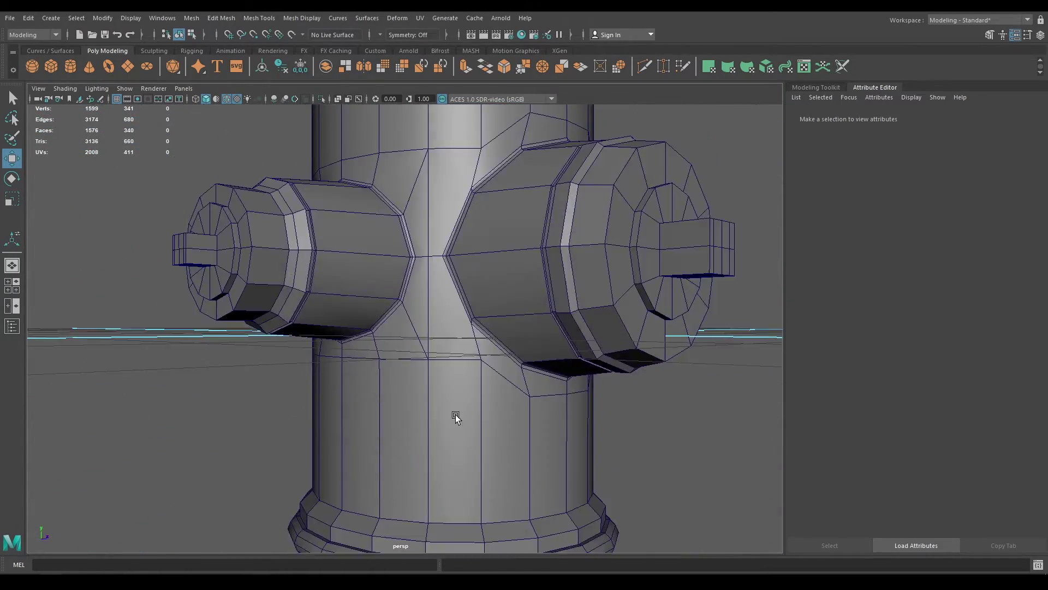
- Select the open border edge loop under the cap and extrude it inward by scaling until it meets the body's rim
middle_click_drag(457, 416, 435, 461, "alt")
left_click_drag(435, 461, 432, 425, "alt")
scroll(433, 426, "up", 2)
middle_click_drag(433, 425, 424, 457, "alt")
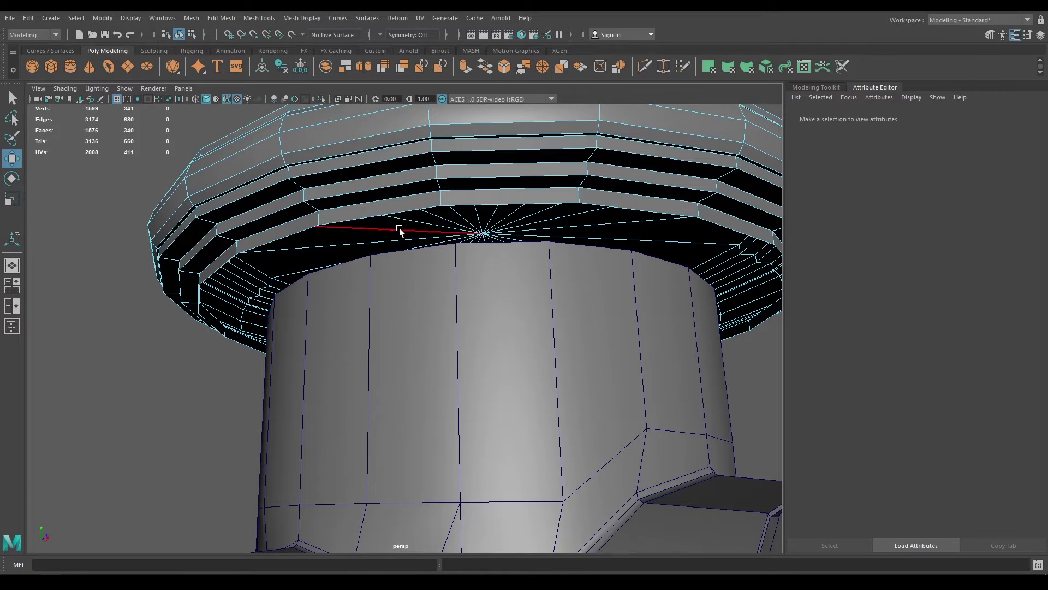
double_click(390, 212)
key("r")
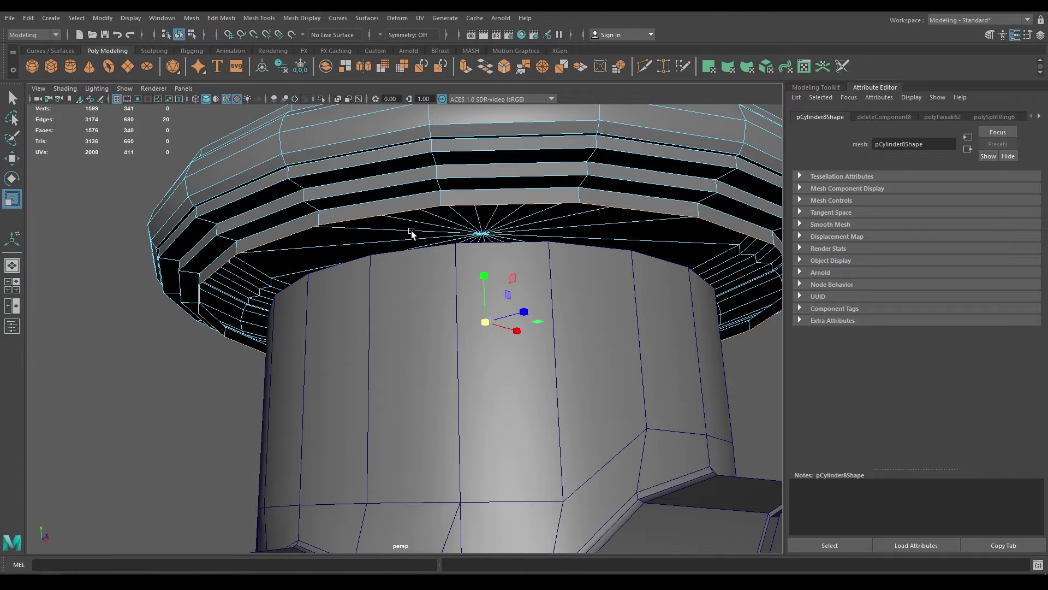
left_click_drag(485, 322, 392, 339, "shift")
key("w")
- Select the body and the cap as objects and combine them into one mesh
right_click_drag(408, 261, 465, 225)
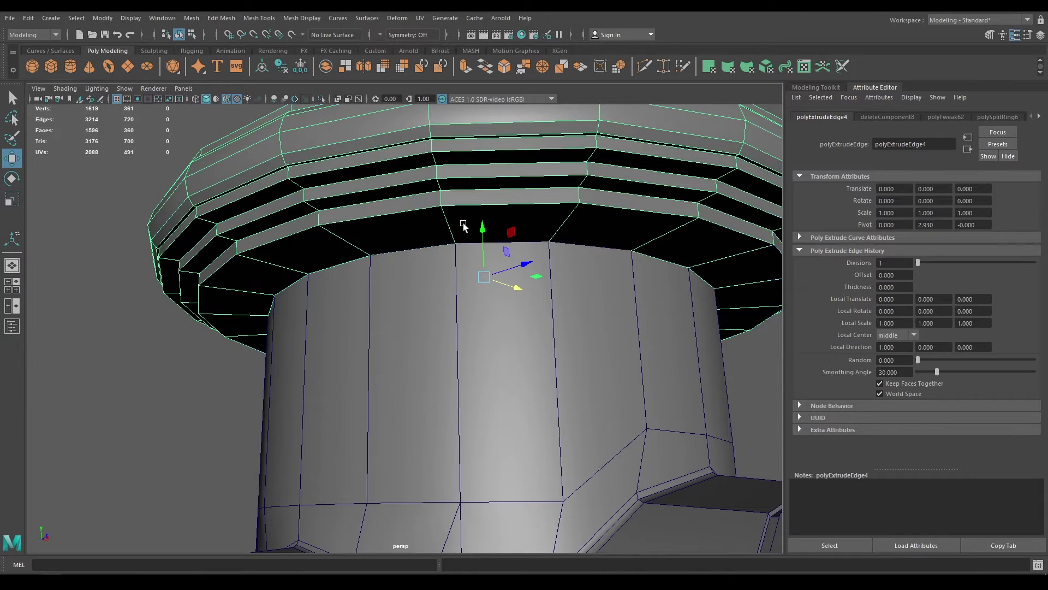
left_click(385, 360)
left_click(306, 210, "shift")
right_click_drag(322, 260, 313, 487, "shift")
- Select both border edge loops where the cap meets the body in wireframe and merge them with a tolerance of 0.11
right_click_drag(424, 277, 379, 384)
middle_click_drag(378, 246, 409, 382, "alt")
right_click_drag(408, 383, 417, 349, "alt")
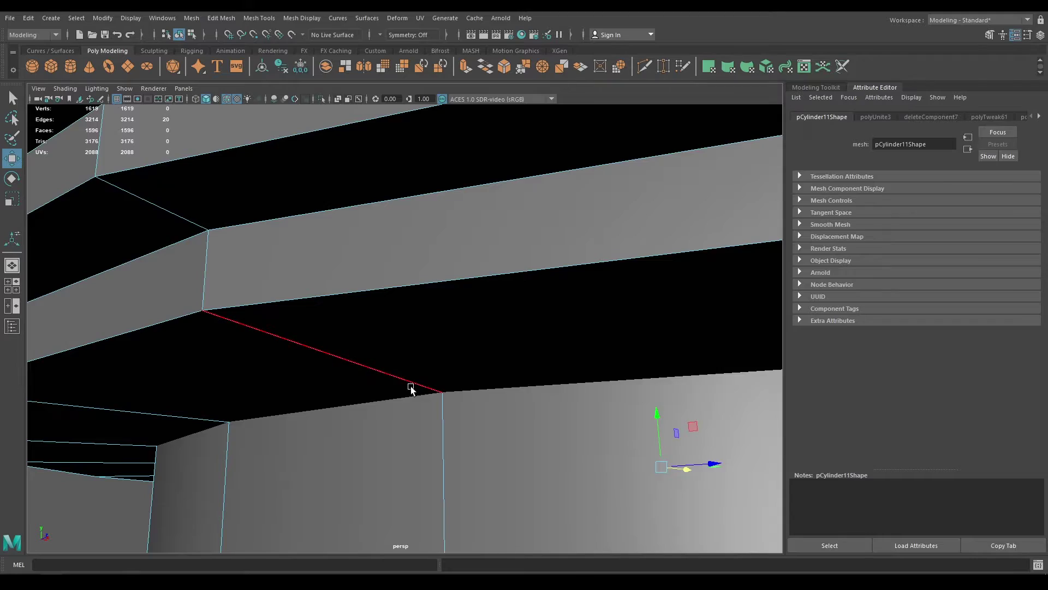
key("4")
scroll(411, 391, "down", 5)
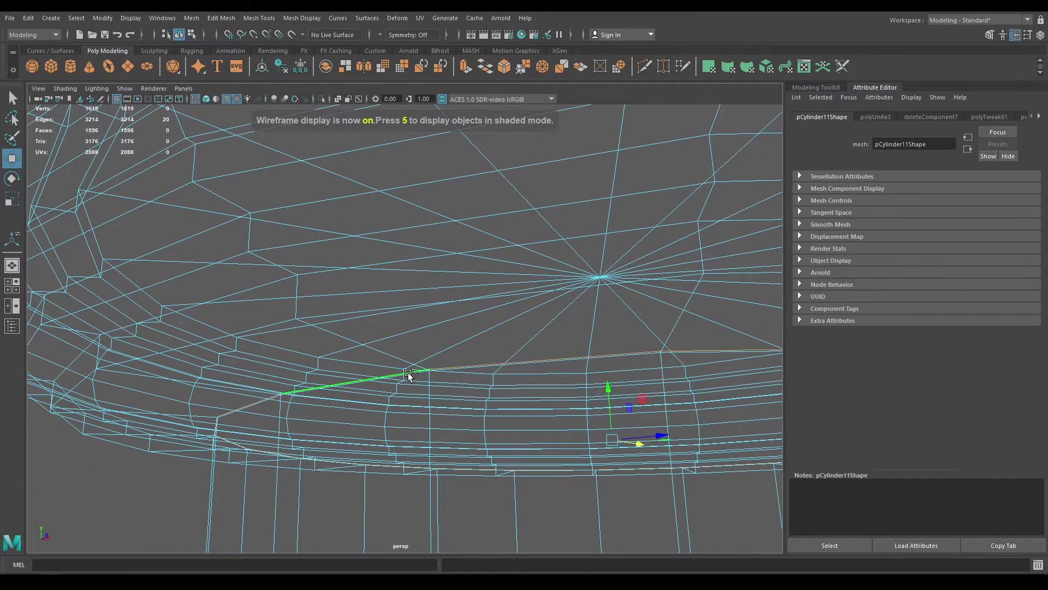
double_click(408, 376, "shift")
scroll(461, 396, "down", 5)
scroll(461, 395, "up", 3)
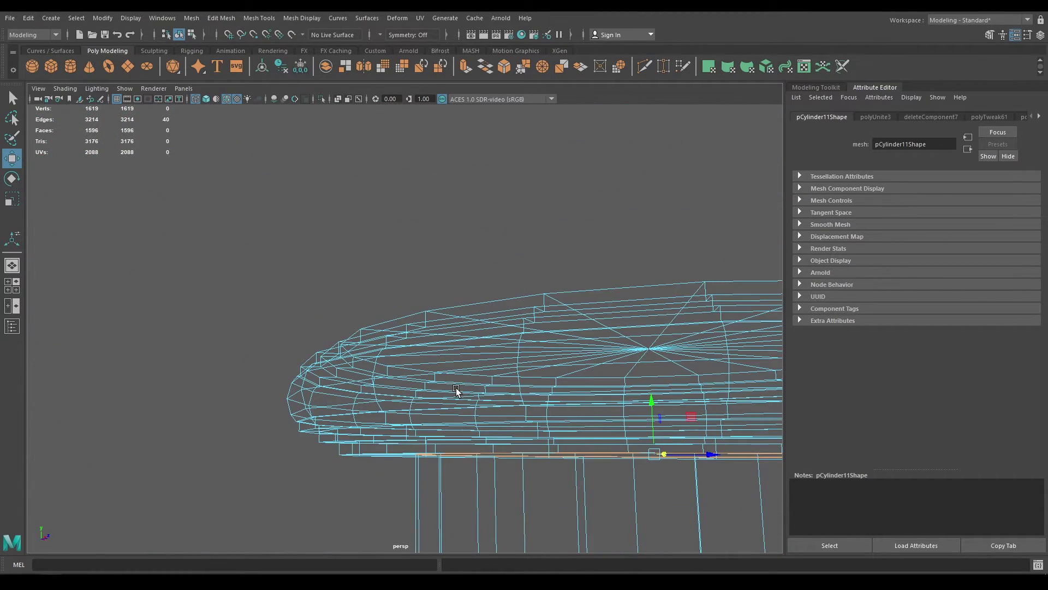
scroll(478, 480, "up", 5)
middle_click_drag(478, 479, 418, 370, "alt")
mouse_move(419, 370)
right_mouse_down("alt")
mouse_move(433, 412)
mouse_move(421, 361)
right_mouse_up("alt")
middle_click_drag(421, 360, 424, 387, "alt")
right_click_drag(320, 176, 292, 141, "shift")
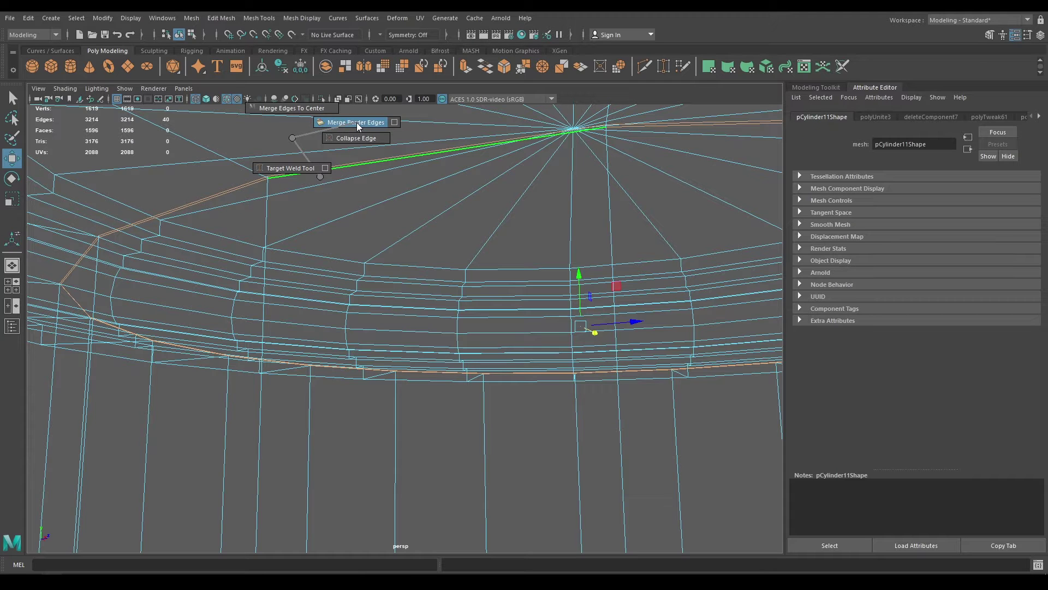
right_click_drag(356, 122, 356, 122, "shift")
left_click_drag(640, 161, 645, 160)
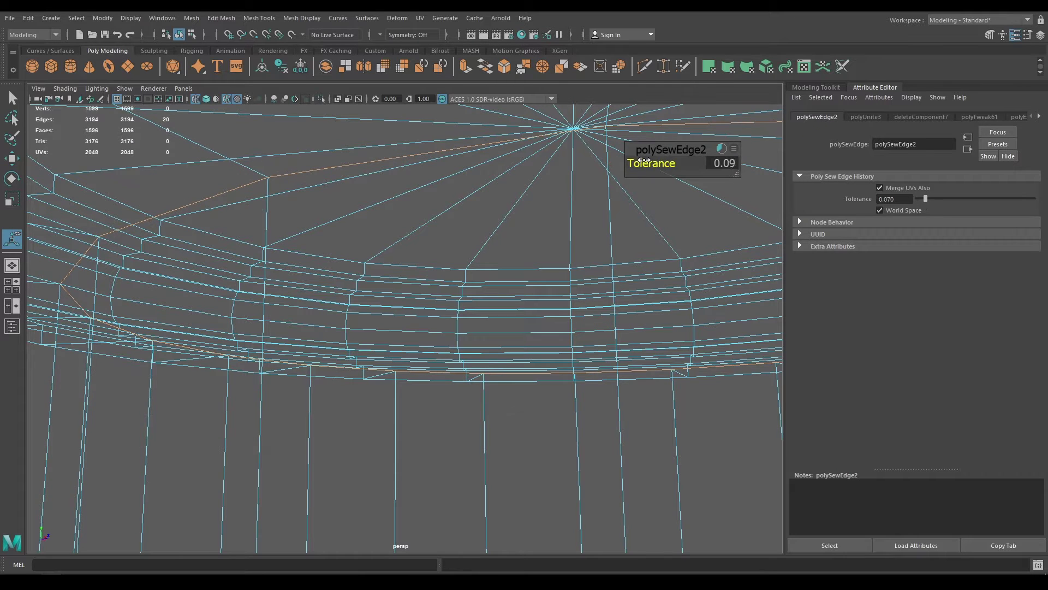
key("w")
scroll(397, 211, "down", 5)
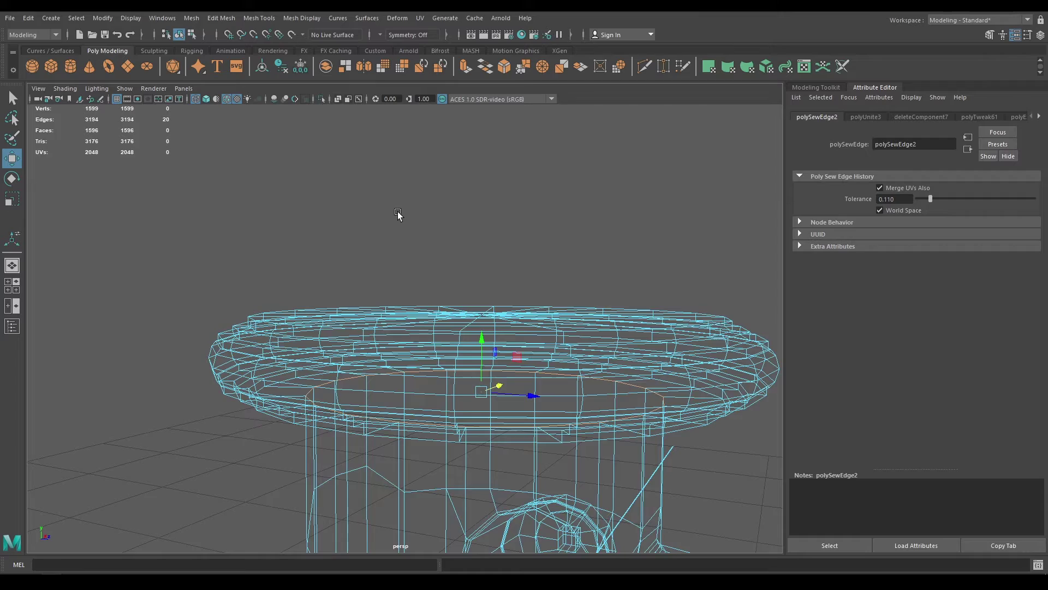
- Return the hydrant to shaded display, leave edge selection and deselect the mesh
key("6")
right_click(398, 212)
right_click_drag(398, 212, 451, 195)
left_click(451, 189)
scroll(468, 375, "down", 5)
middle_click_drag(468, 375, 464, 249, "alt")
scroll(465, 249, "down", 3)
left_click_drag(464, 249, 379, 294, "alt")
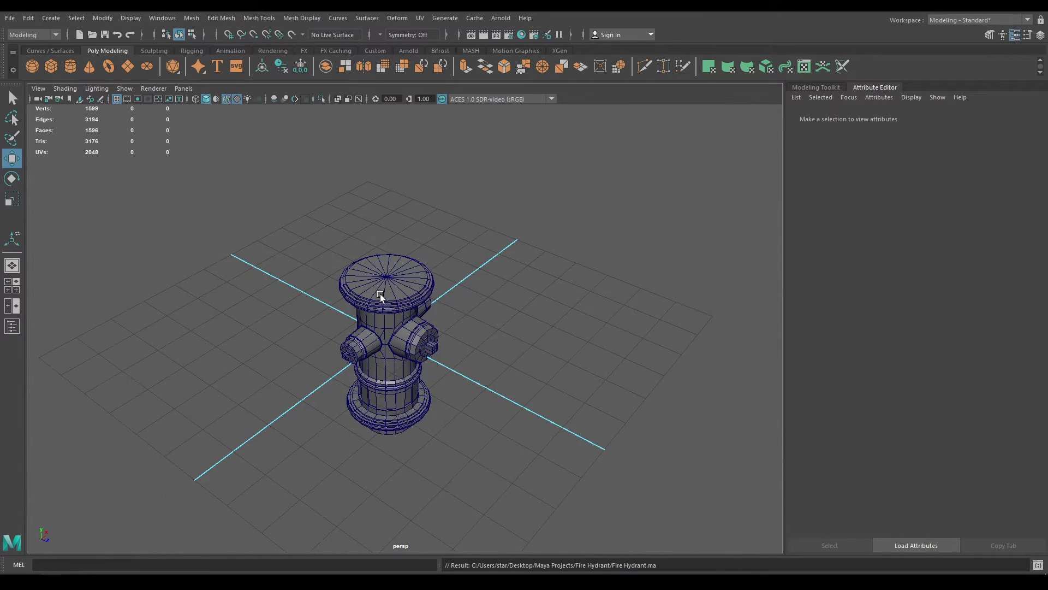
- Create a polygon sphere, raise it to about 4.24 in Y above the cap, and set its radius to 1.74
scroll(400, 378, "up", 5)
scroll(399, 378, "up", 6)
scroll(365, 376, "down", 4)
middle_click_drag(323, 262, 354, 307, "alt")
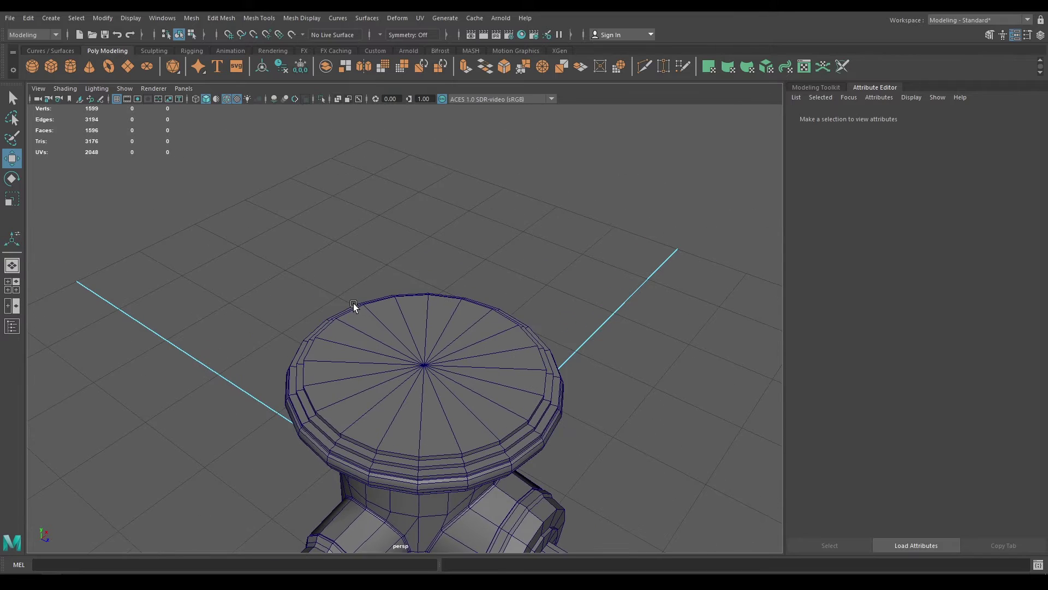
scroll(400, 432, "up", 4)
right_click(642, 178, "shift")
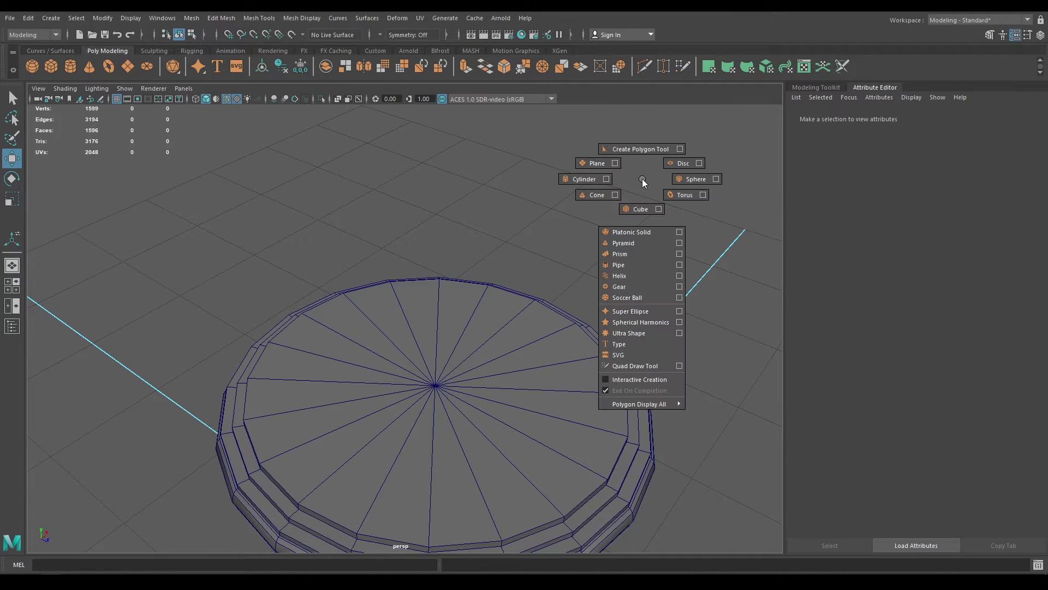
right_click_drag(642, 179, 680, 182, "shift")
scroll(559, 352, "down", 5)
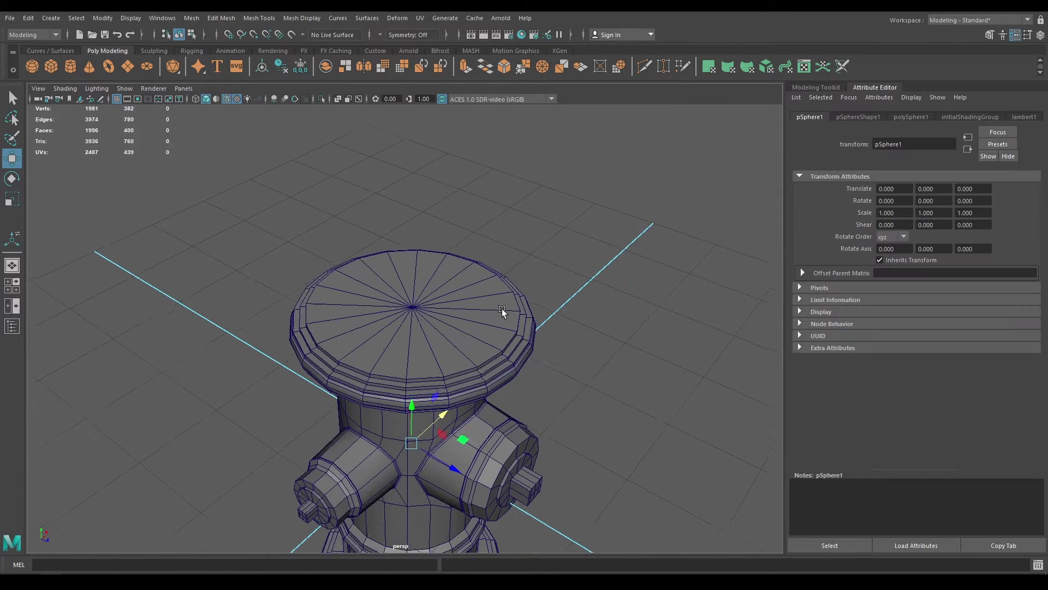
left_click_drag(409, 404, 402, 225)
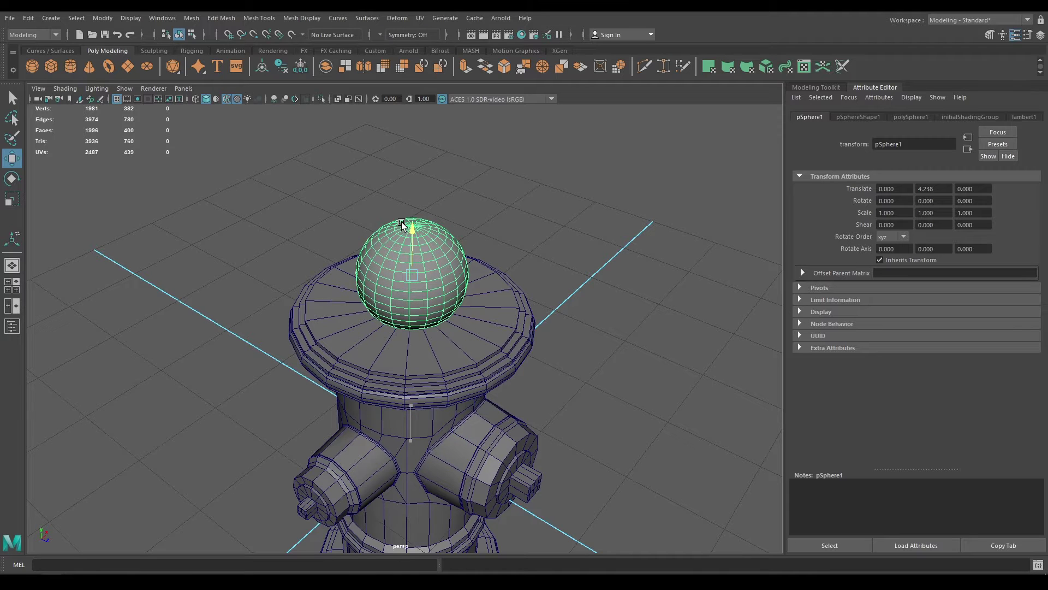
key("t")
left_click_drag(648, 162, 683, 160)
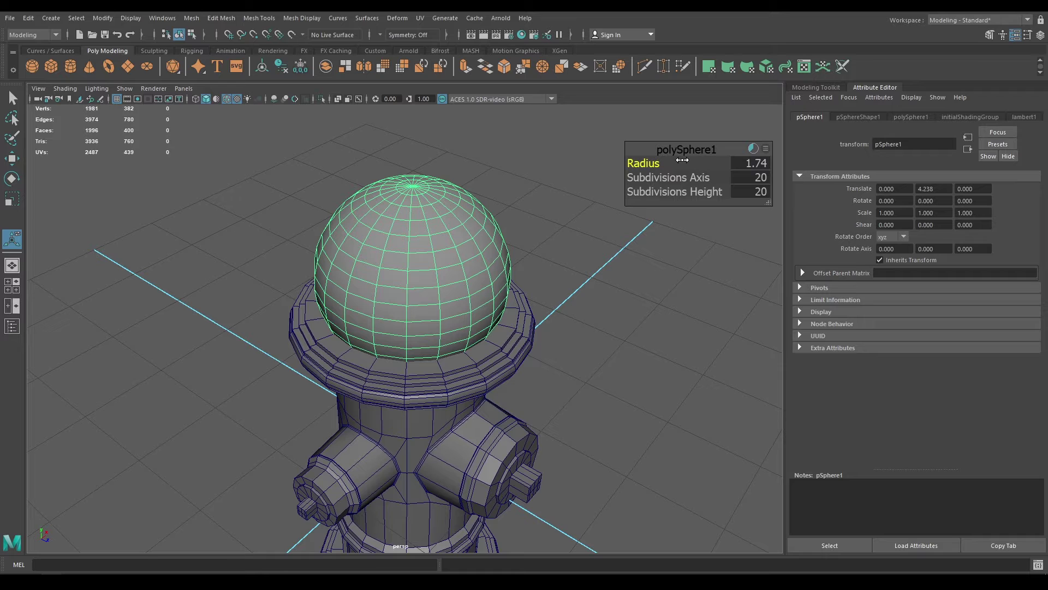
- In the front view, raise the sphere above the cap to about 4.95 in Y
key("space")
left_click_drag(565, 200, 545, 245)
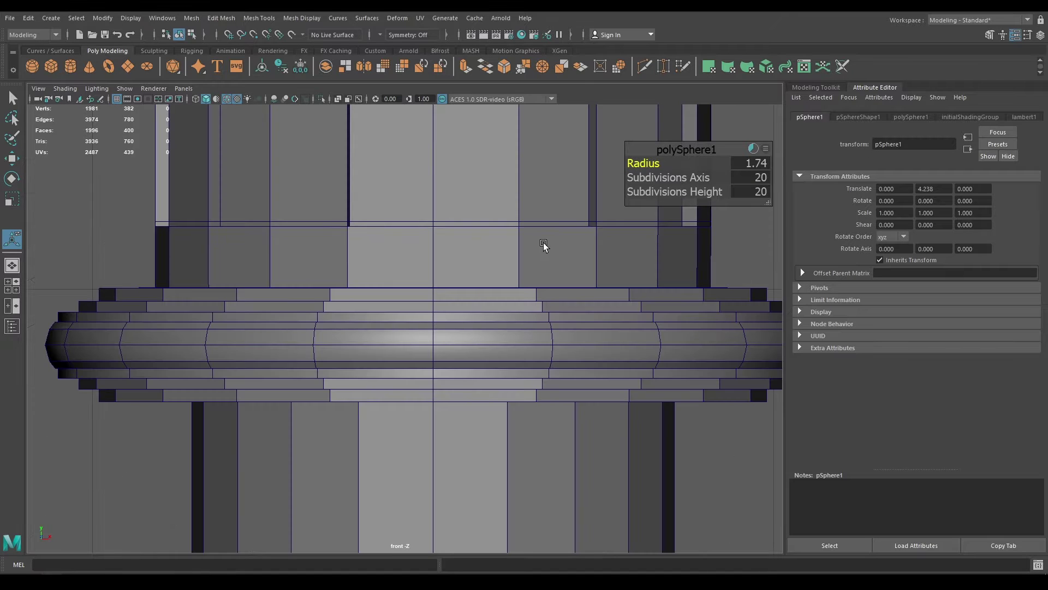
scroll(521, 326, "up", 3)
middle_click_drag(521, 326, 540, 555, "alt")
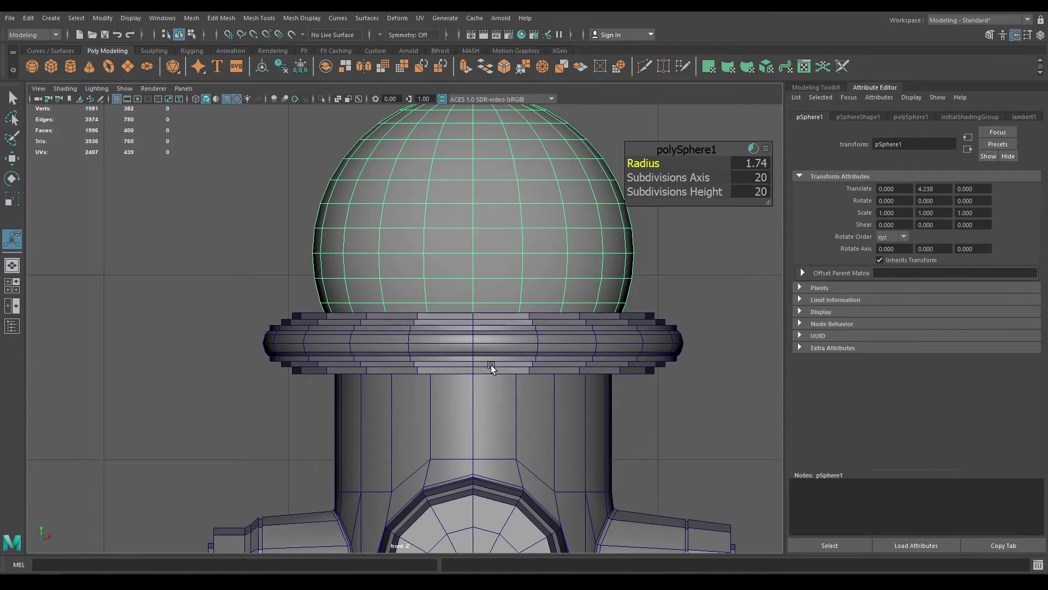
key("w")
scroll(499, 345, "down", 4)
middle_click_drag(491, 337, 486, 362, "alt")
scroll(475, 262, "up", 2)
middle_click_drag(475, 262, 457, 378, "alt")
left_click_drag(431, 369, 438, 317)
middle_click_drag(446, 341, 424, 280, "alt")
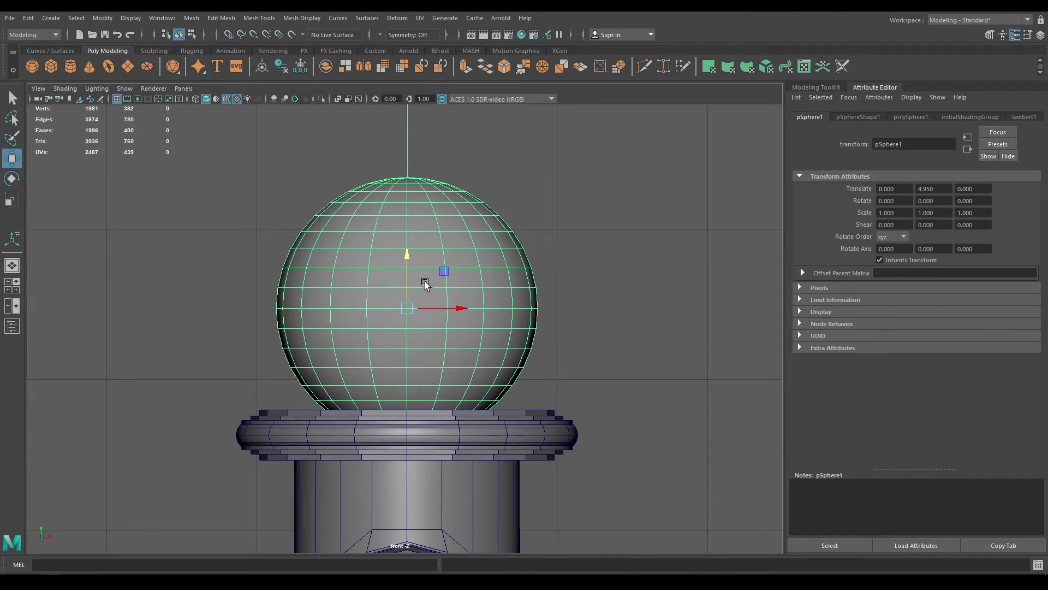
- Select the faces of the sphere's lower half and delete them, returning to the perspective view
right_click(591, 249)
right_click_drag(590, 280, 591, 280)
left_click_drag(594, 328, 94, 468)
left_click_drag(568, 318, 107, 484)
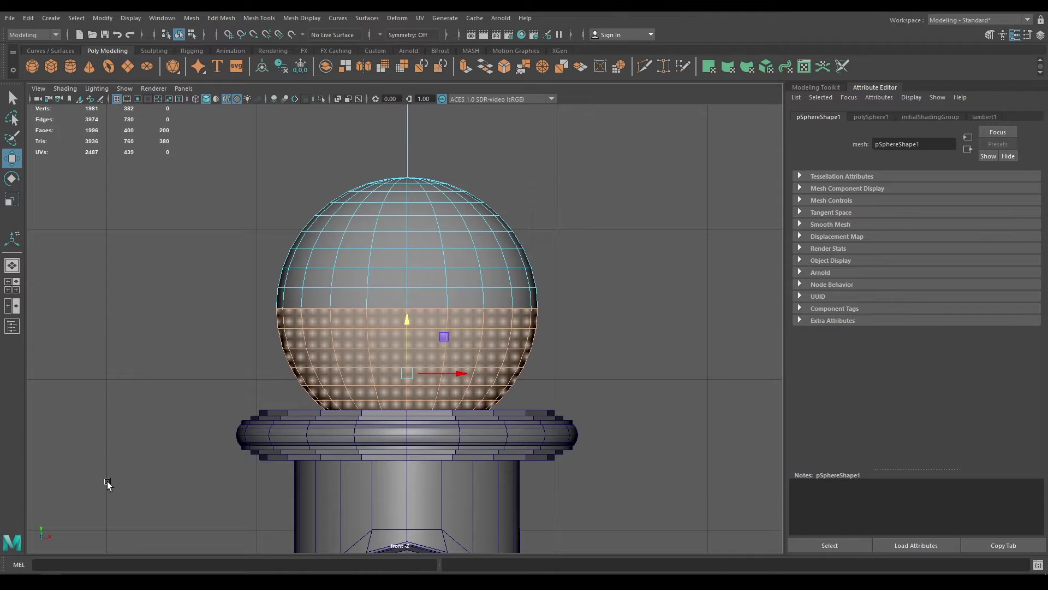
key("Delete")
key("space")
left_click(320, 322)
scroll(330, 326, "up", 4)
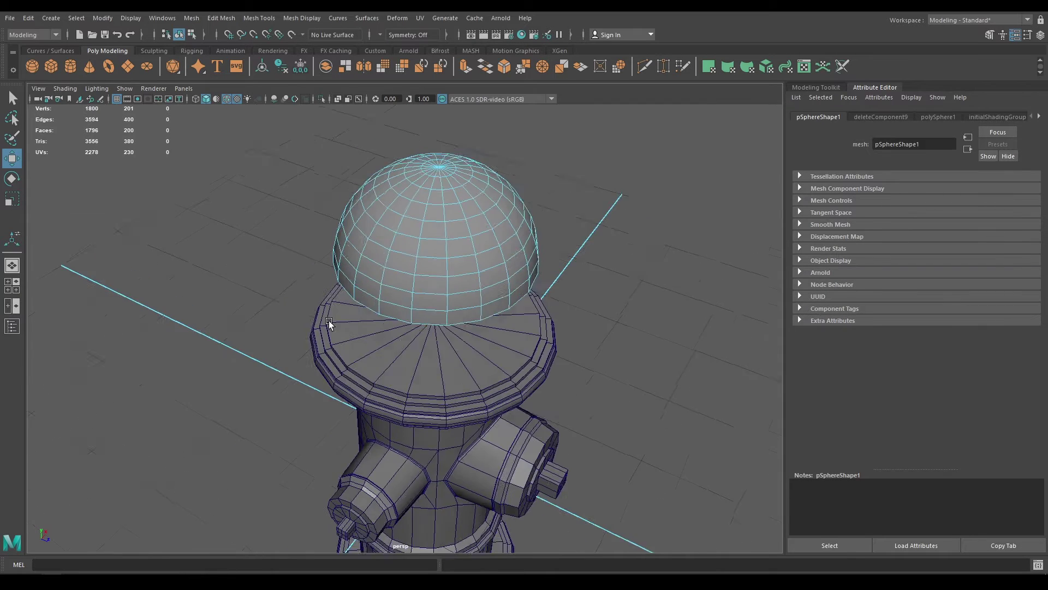
- Lower the half-sphere to about 3.59 in Y so its open edge rests on the cap
right_click_drag(419, 241, 484, 212)
left_click_drag(453, 284, 403, 357, "alt")
key("space")
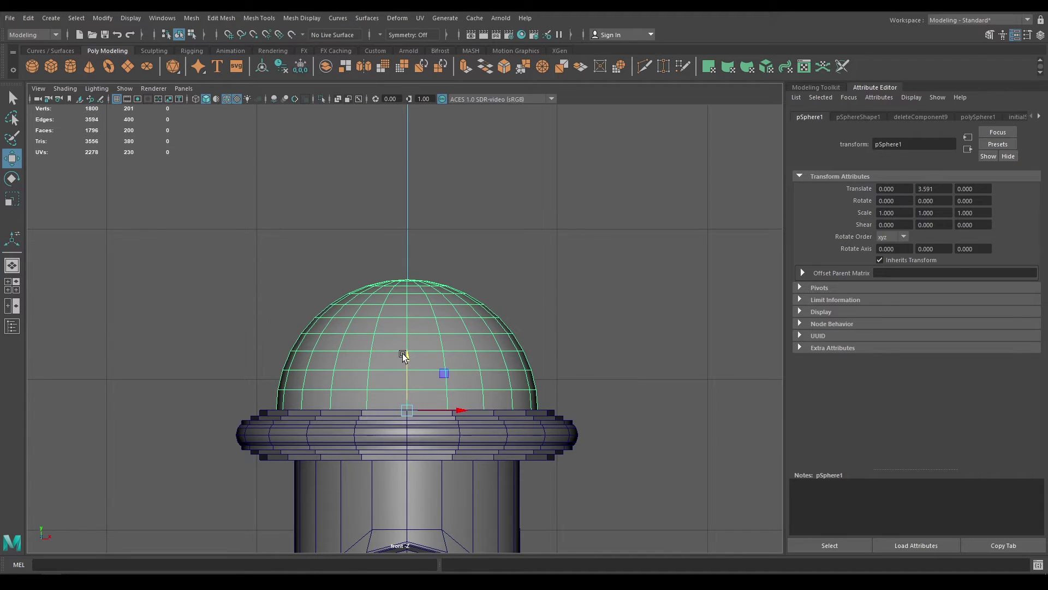
key("space")
left_click_drag(400, 405, 400, 346)
right_click_drag(400, 346, 453, 516, "alt")
scroll(440, 398, "up", 3)
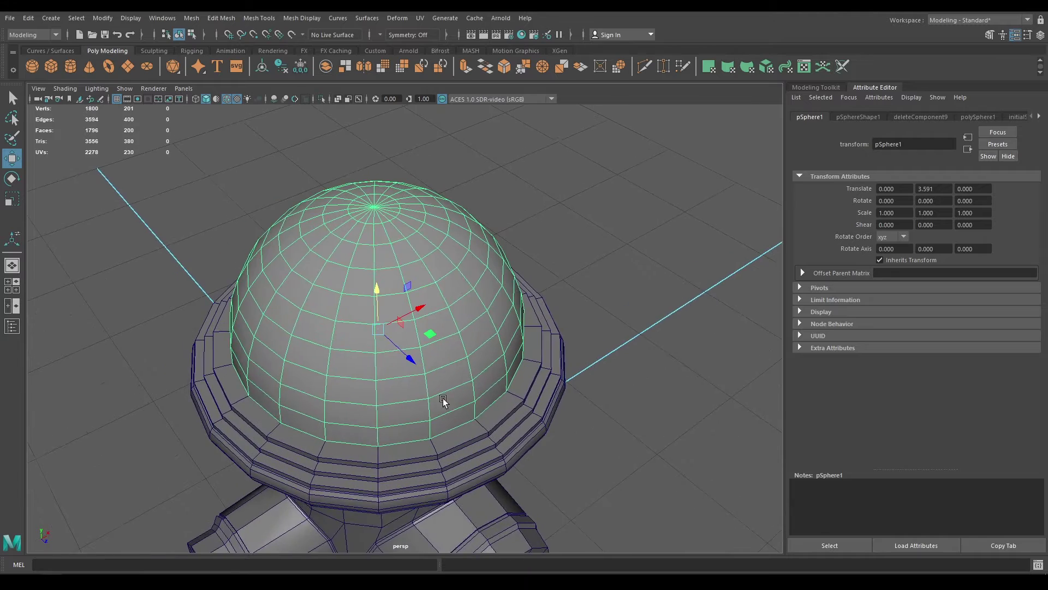
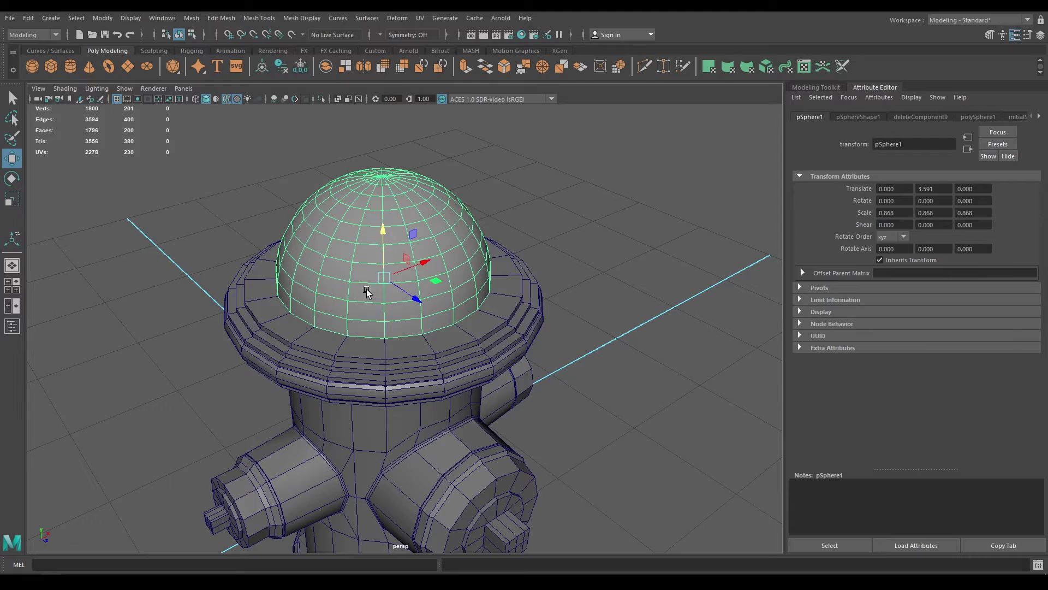
- Select the two innermost rings of faces around the dome's pole and scale them vertically until they are flat
scroll(407, 323, "up", 5)
scroll(393, 257, "up", 3)
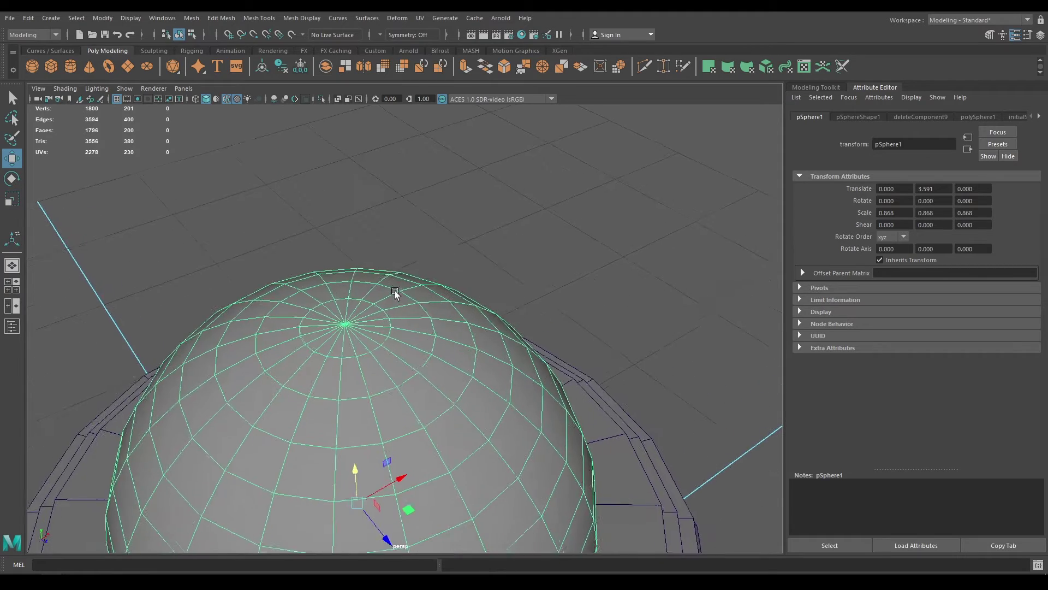
right_click_drag(386, 273, 392, 273)
mouse_move(392, 274)
left_mouse_down()
mouse_move(397, 251)
mouse_move(381, 269)
mouse_move(396, 305)
left_mouse_up()
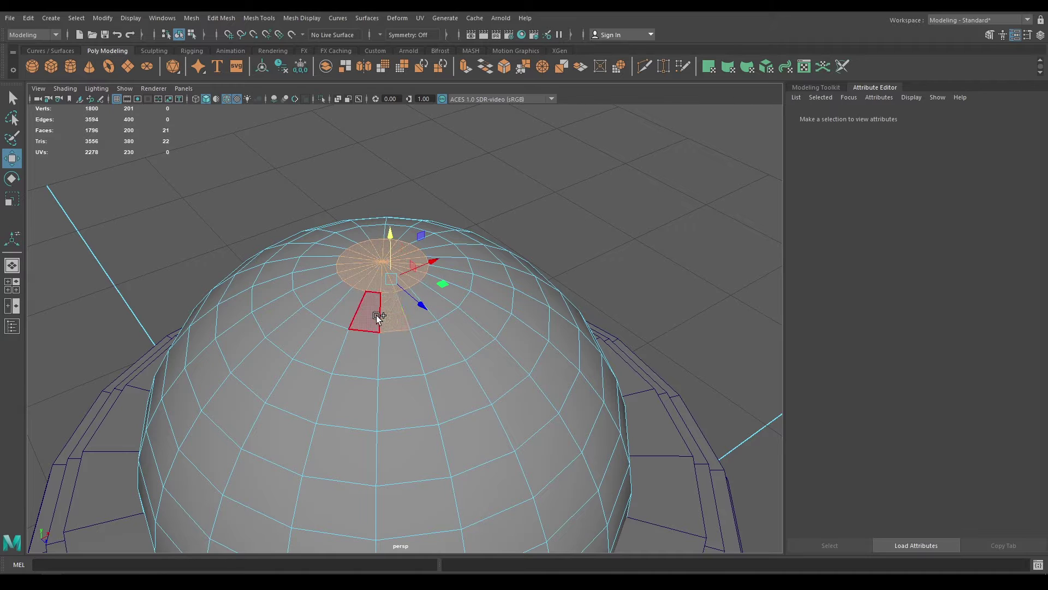
key("shift+period")
key("r")
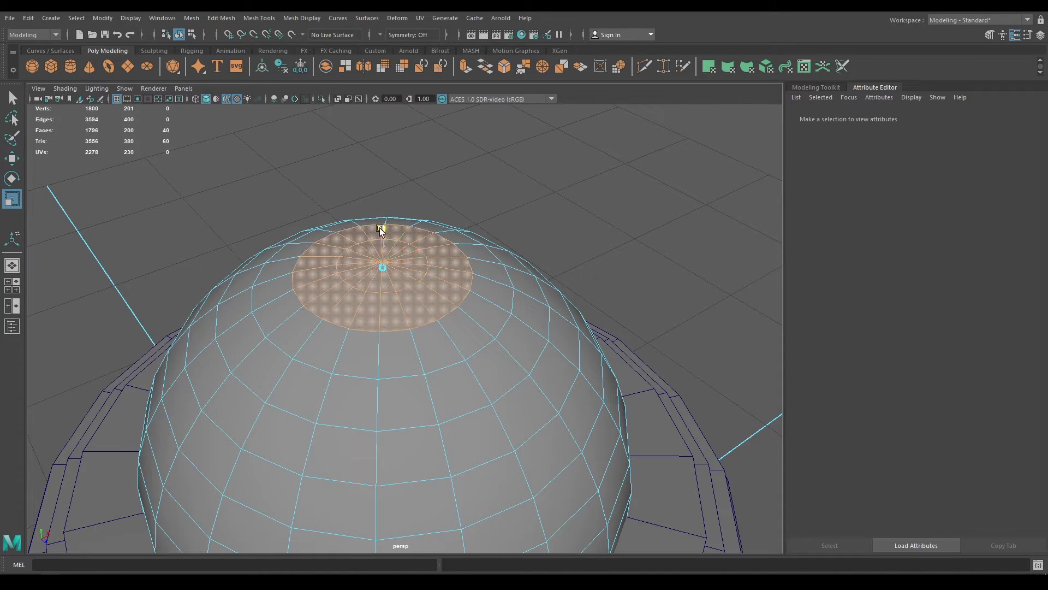
left_click_drag(381, 228, 384, 429)
- Move the dome's flattened top faces slightly downward
key("q")
left_click_drag(388, 272, 418, 244, "alt")
middle_click_drag(418, 244, 322, 376, "alt")
right_click_drag(322, 376, 358, 384, "alt")
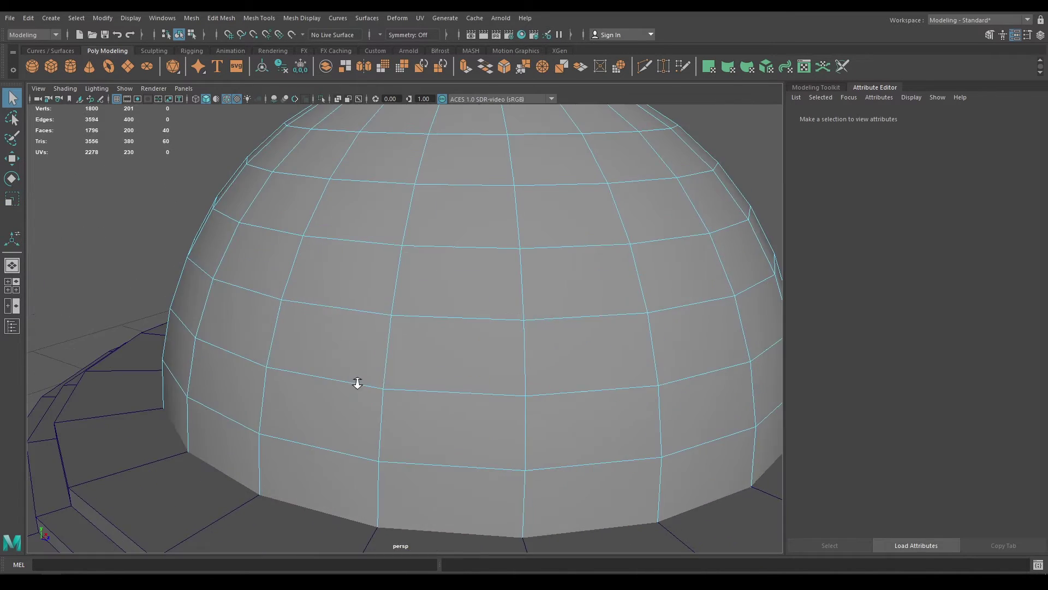
middle_click_drag(357, 384, 333, 429, "alt")
key("w")
left_click_drag(382, 192, 385, 200)
scroll(384, 219, "down", 5)
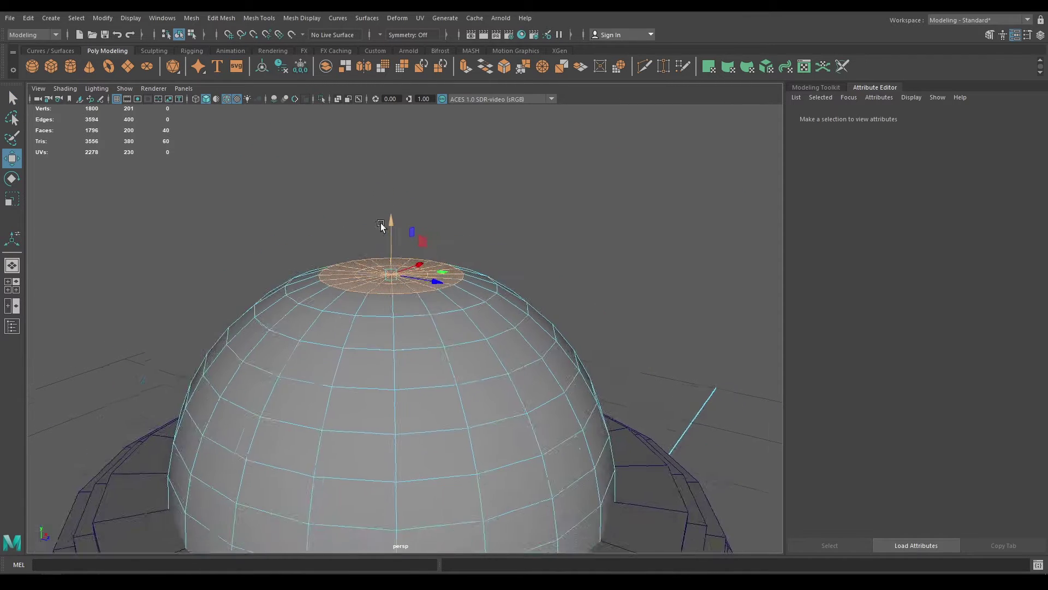
- Examine the dome's flattened top and upper rings of faces from several angles
middle_click_drag(382, 227, 343, 188, "alt")
left_click_drag(377, 279, 379, 269, "alt")
middle_click_drag(379, 269, 394, 204, "alt")
right_click_drag(394, 204, 395, 260, "alt")
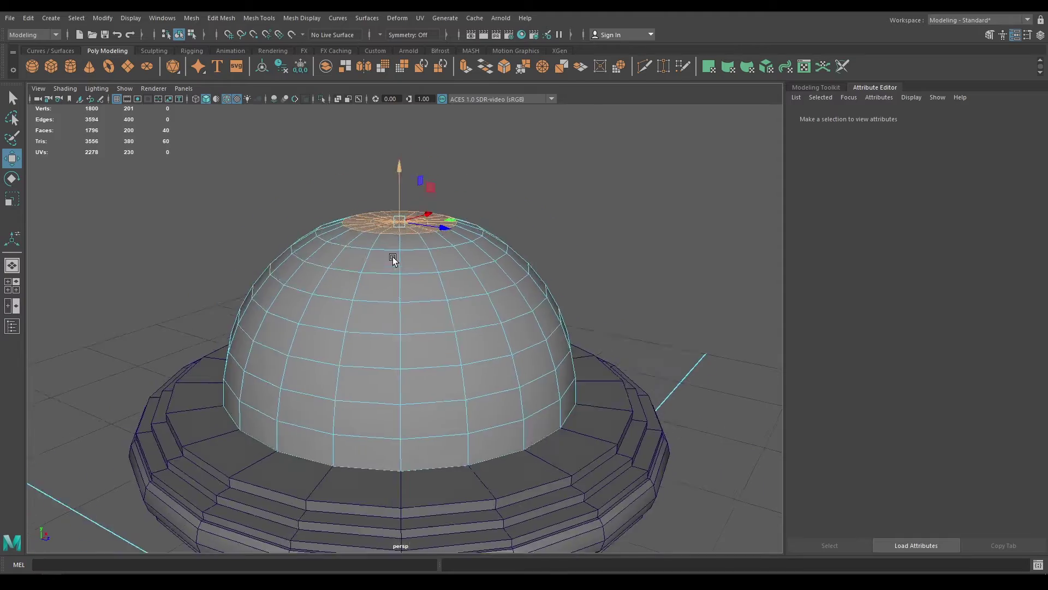
left_click_drag(395, 260, 386, 279, "alt")
right_click_drag(386, 279, 356, 374, "alt")
middle_click_drag(356, 375, 405, 294, "alt")
right_click_drag(405, 293, 403, 310, "alt")
middle_click_drag(404, 310, 412, 278, "alt")
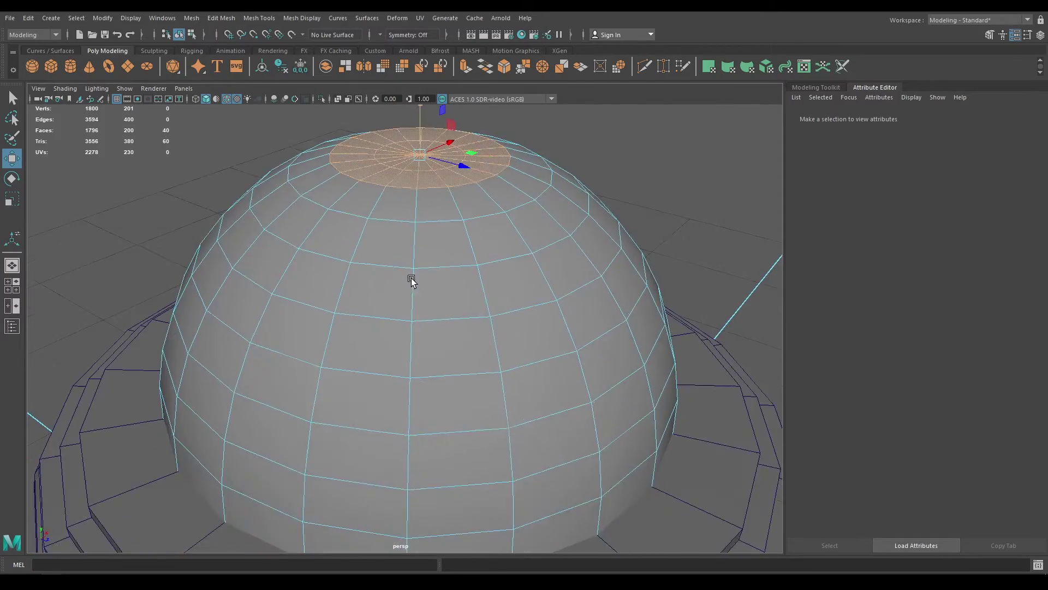
left_click_drag(412, 278, 402, 276, "alt")
right_click_drag(370, 303, 368, 251, "alt")
left_click_drag(368, 251, 396, 270, "alt")
right_click_drag(395, 270, 398, 302)
key("ctrl+z")
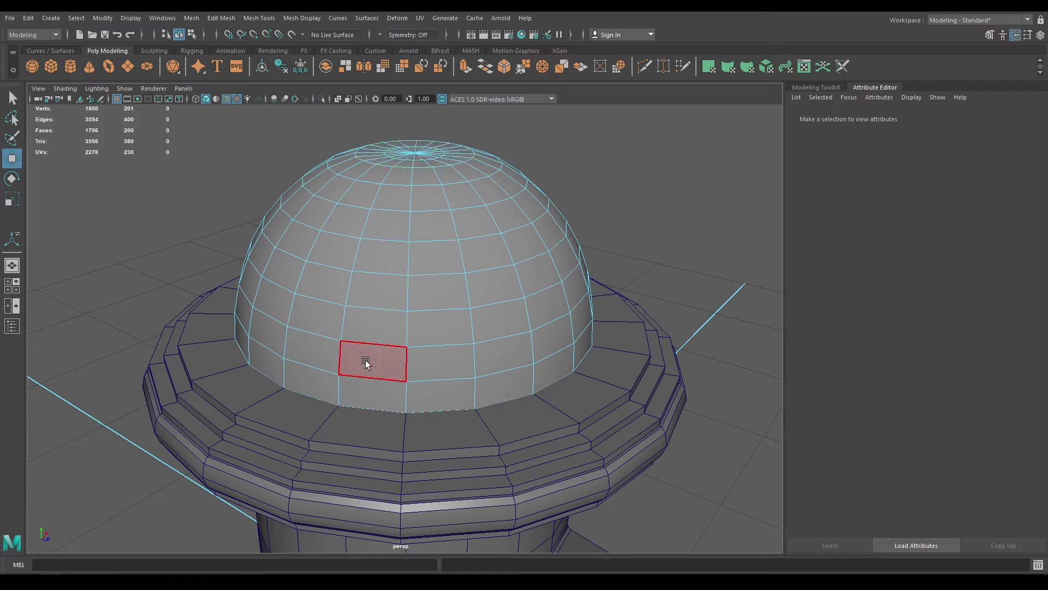
- Select a vertical strip of six faces on the dome, from the second-lowest row up to just below the flattened top
left_click(365, 361)
scroll(412, 409, "down", 5)
middle_click_drag(459, 396, 420, 110, "alt")
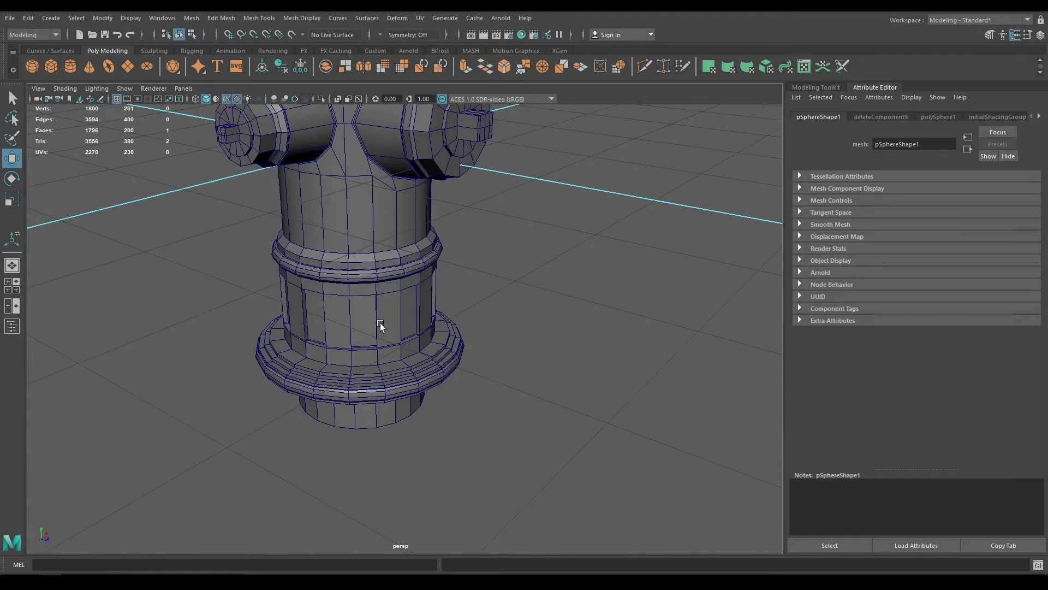
middle_click_drag(387, 224, 406, 507, "alt")
right_click_drag(406, 507, 468, 474, "alt")
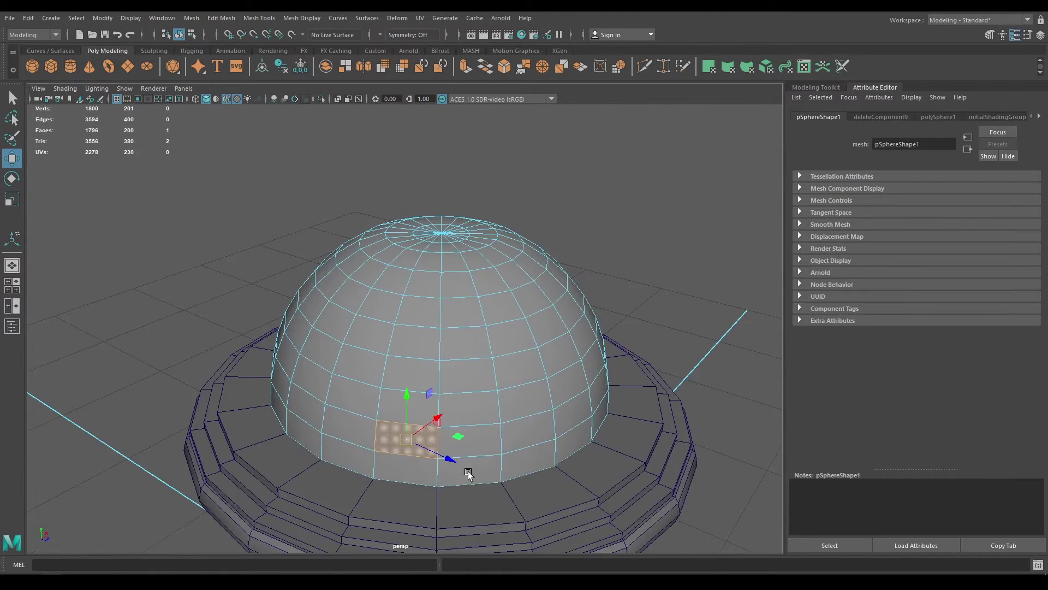
left_click(431, 407, "shift")
left_click(422, 374, "shift")
left_click(424, 344, "shift")
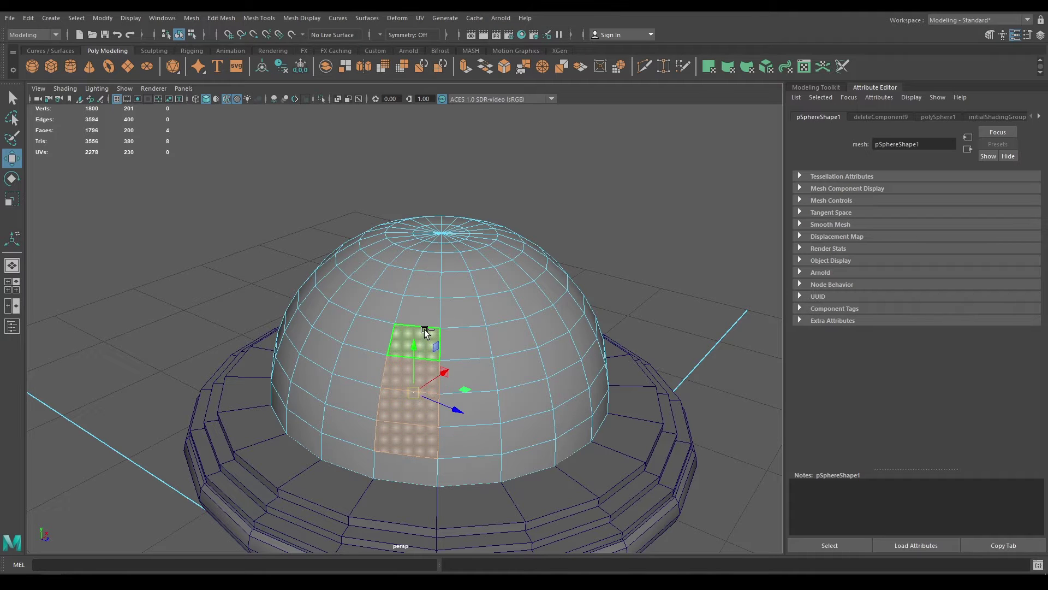
left_click(427, 322, "shift")
left_click(425, 290, "shift")
- Add two more six-face vertical strips to the selection, leaving one unselected column between neighbouring strips
left_click(490, 288, "shift")
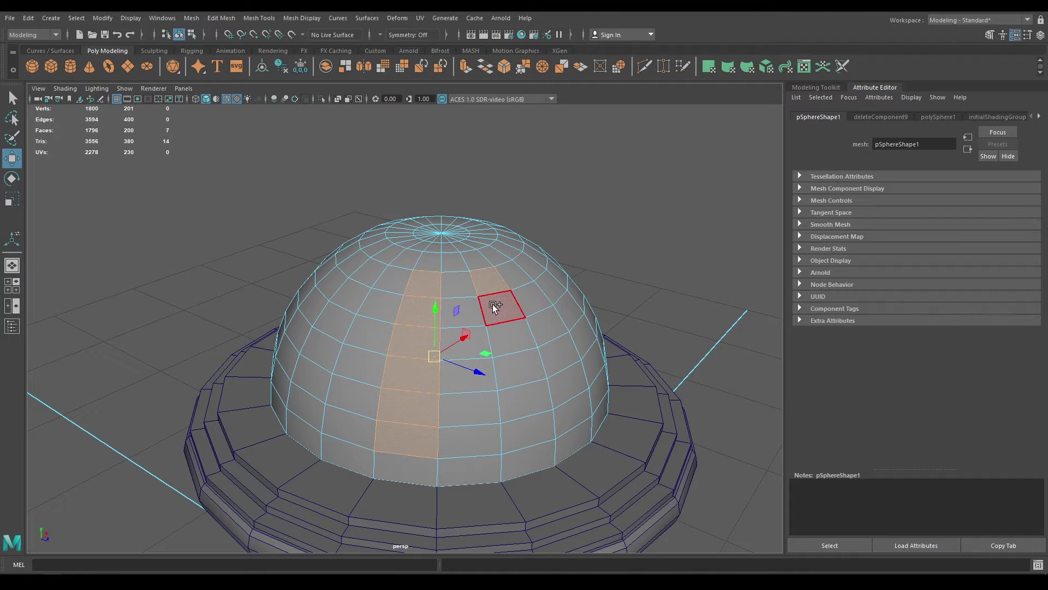
left_click(492, 303, "shift")
left_click(503, 334, "shift")
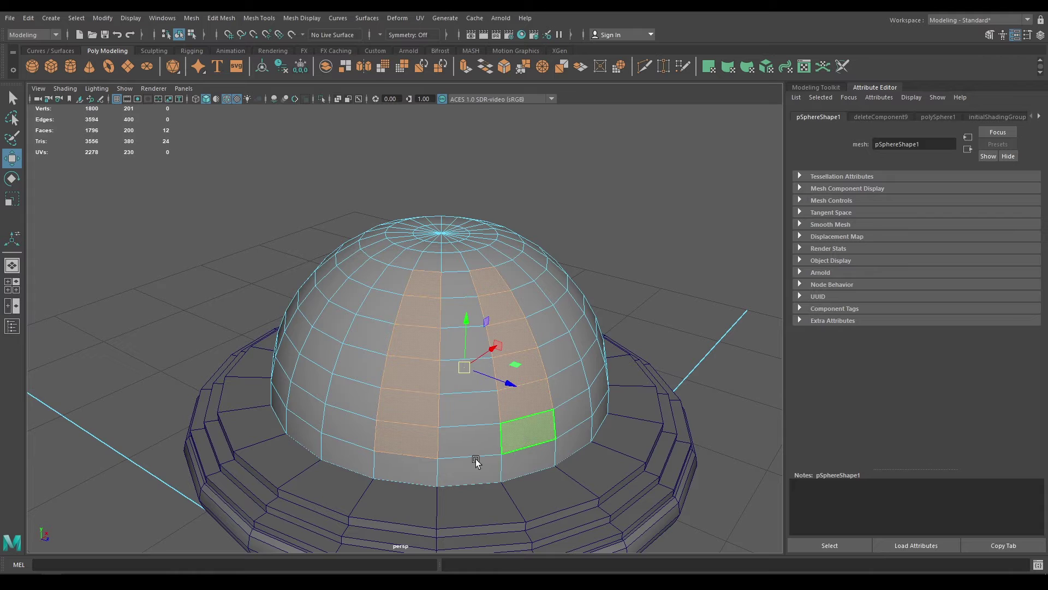
left_click_drag(476, 461, 428, 417, "alt")
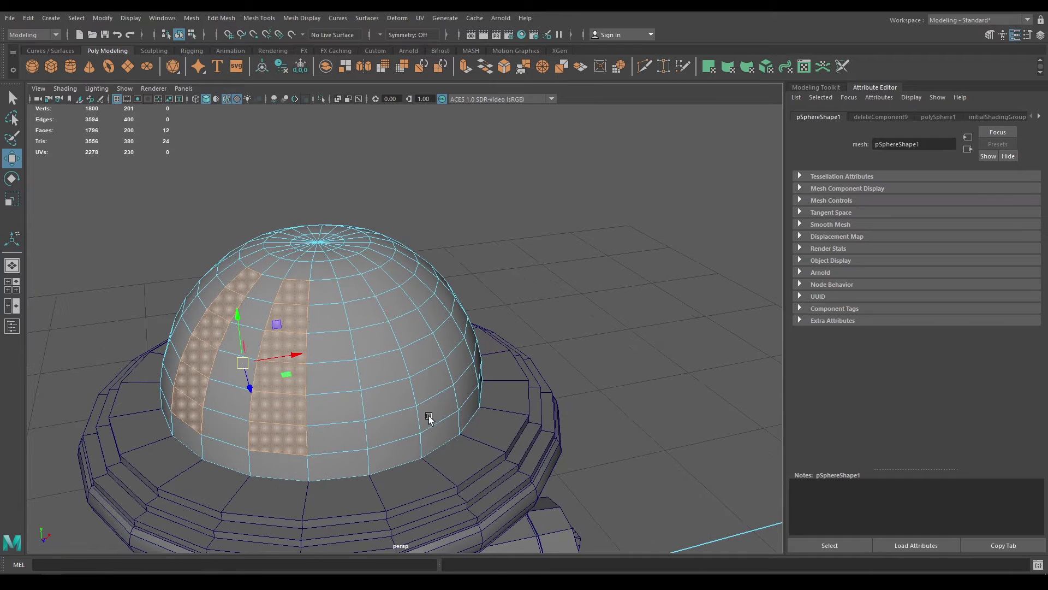
left_click(351, 289, "shift")
left_click(361, 320, "shift")
left_click(370, 344, "shift")
left_click(378, 368, "shift")
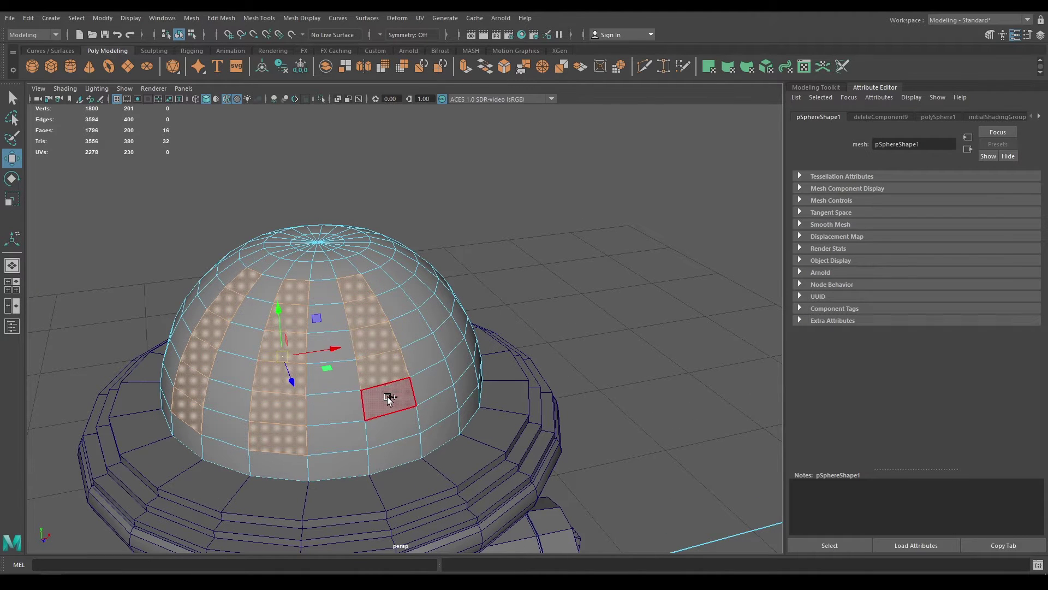
left_click(387, 396, "shift")
left_click(391, 414, "shift")
- Extend the alternating selection around the dome with the fourth and fifth six-face strips
left_click(467, 388, "shift")
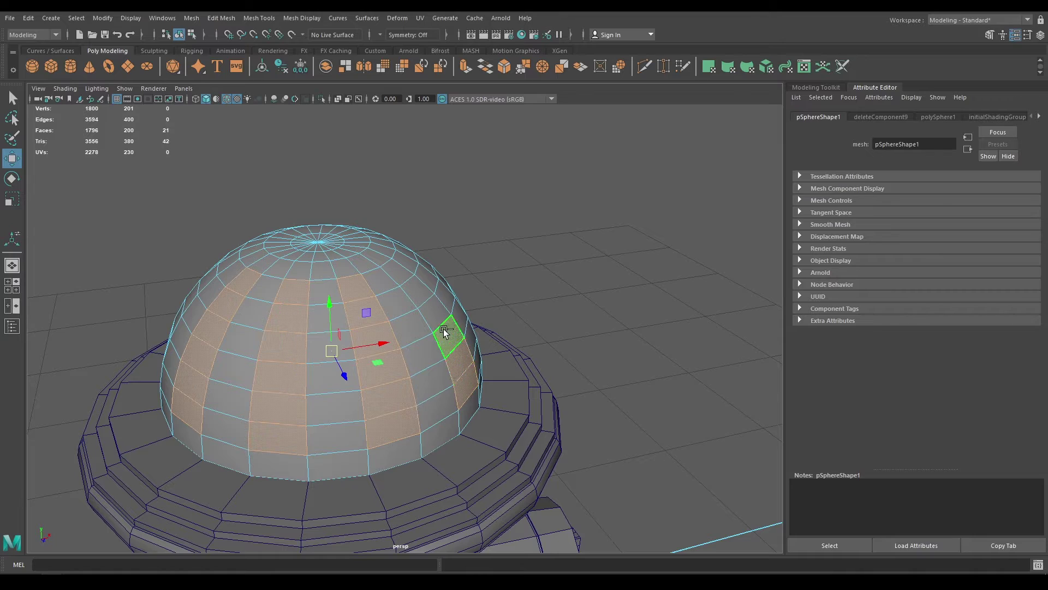
left_click(415, 287, "shift")
left_click(403, 273, "shift")
left_click_drag(411, 354, 372, 507, "alt")
middle_click_drag(372, 507, 398, 409, "alt")
scroll(398, 409, "up", 2)
left_click(368, 464, "shift")
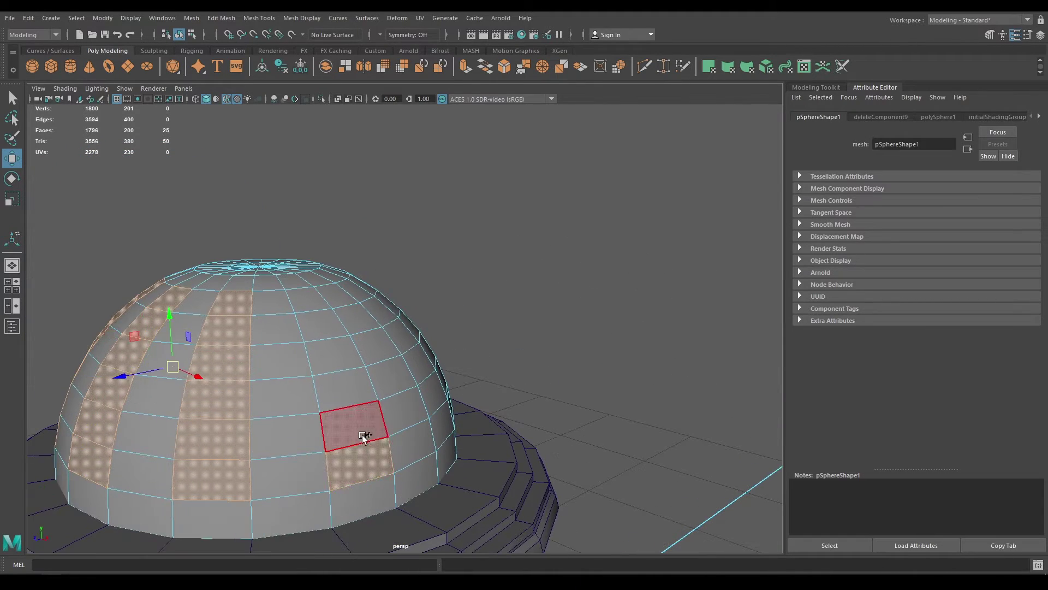
left_click(362, 435, "shift")
left_click(350, 380, "shift")
left_click(345, 345, "shift")
left_click(334, 322, "shift")
left_click(323, 300, "shift")
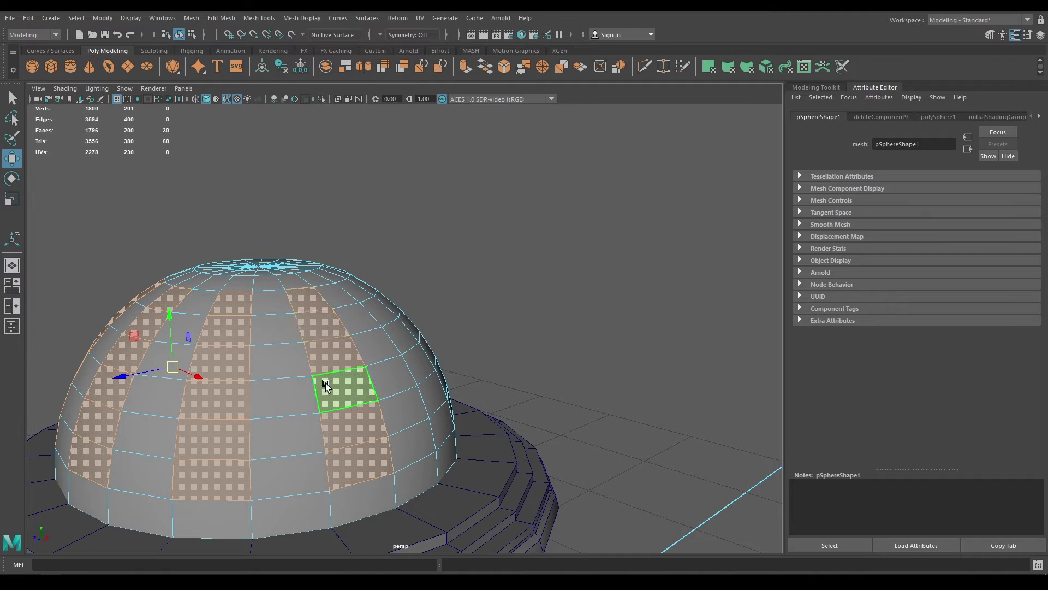
- Continue the alternating pattern by adding the sixth and seventh vertical strips of faces to the selection
left_click_drag(326, 382, 230, 401, "alt")
left_click(243, 283, "shift")
left_click(245, 305, "shift")
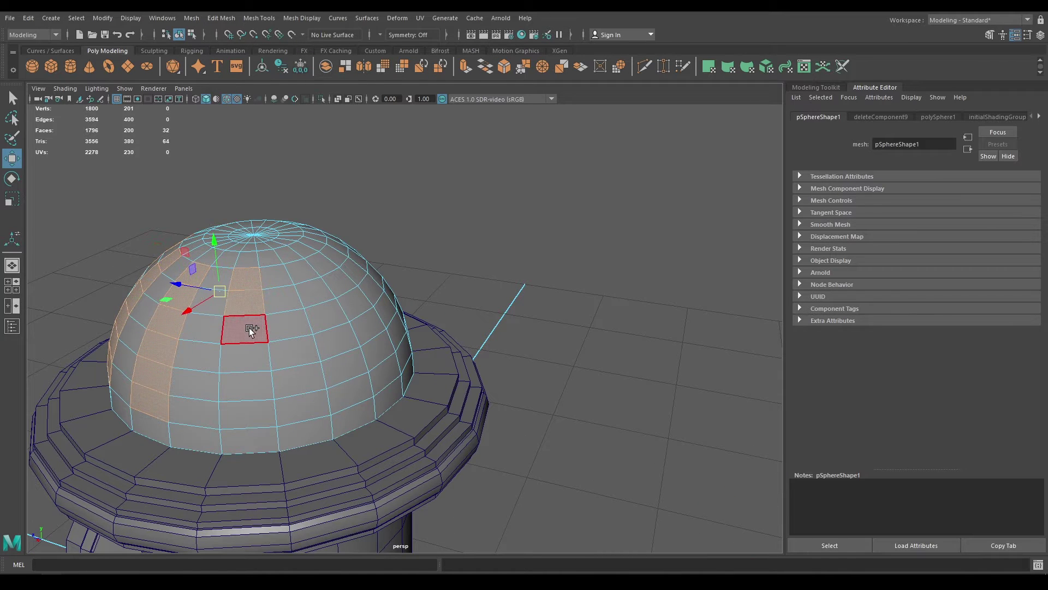
left_click(249, 330, "shift")
left_click(251, 357, "shift")
left_click(253, 385, "shift")
left_click(254, 408, "shift")
left_click(358, 401, "shift")
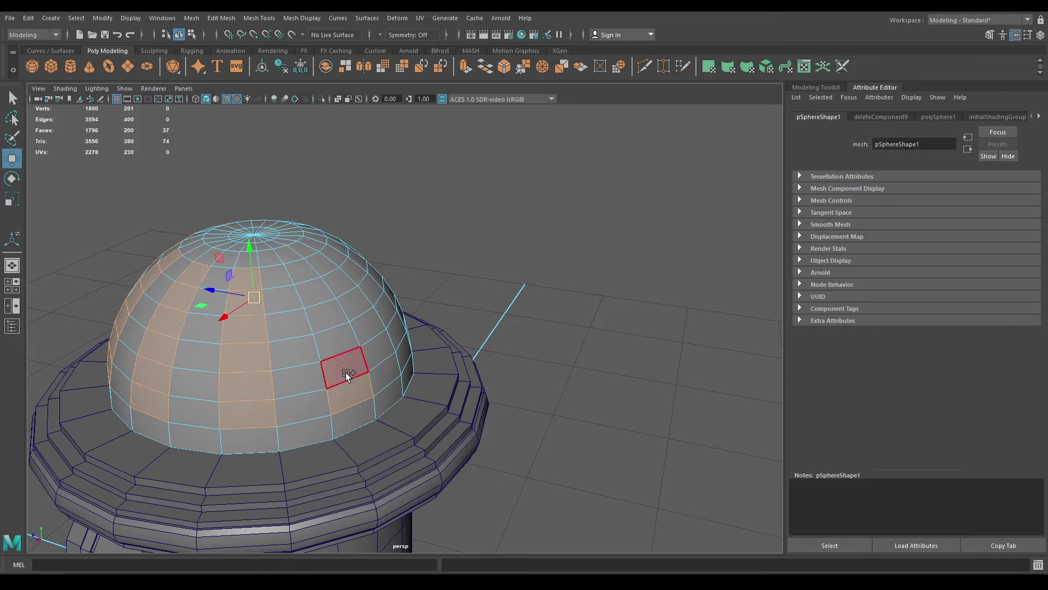
left_click(345, 372, "shift")
left_click(334, 345, "shift")
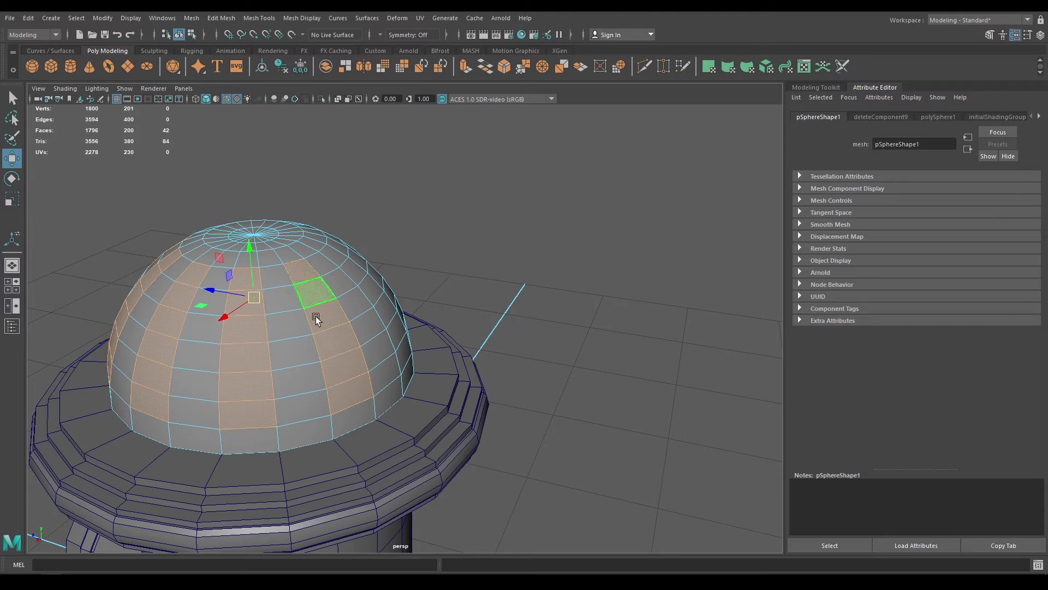
- Complete the alternating selection around the dome by adding the last three six-face strips
left_click_drag(316, 319, 502, 226, "alt")
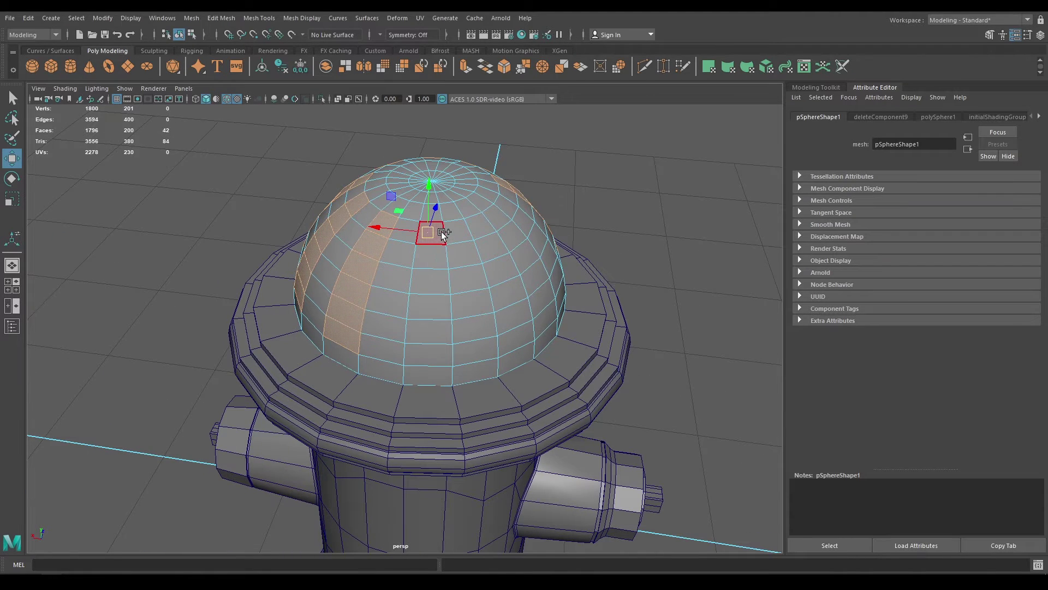
double_click(426, 356, "shift")
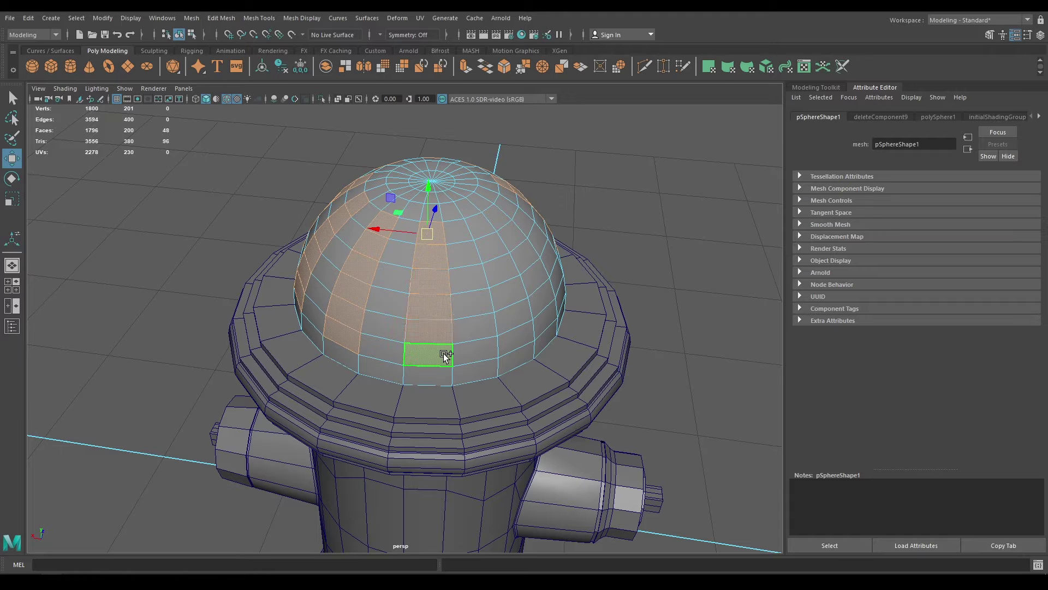
left_click(527, 331, "shift")
double_click(485, 220, "shift")
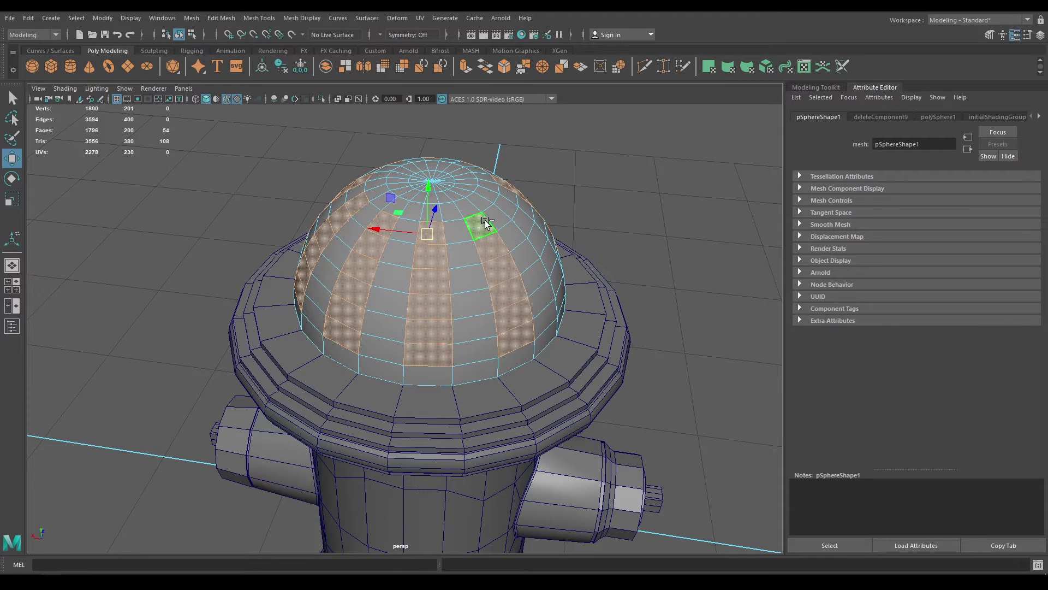
double_click(562, 305, "shift")
- Extrude the ten selected face strips inward with a Local Translate Z of -0.05
left_click_drag(554, 339, 408, 325, "alt")
scroll(425, 305, "down", 3)
left_click_drag(440, 287, 471, 423, "alt")
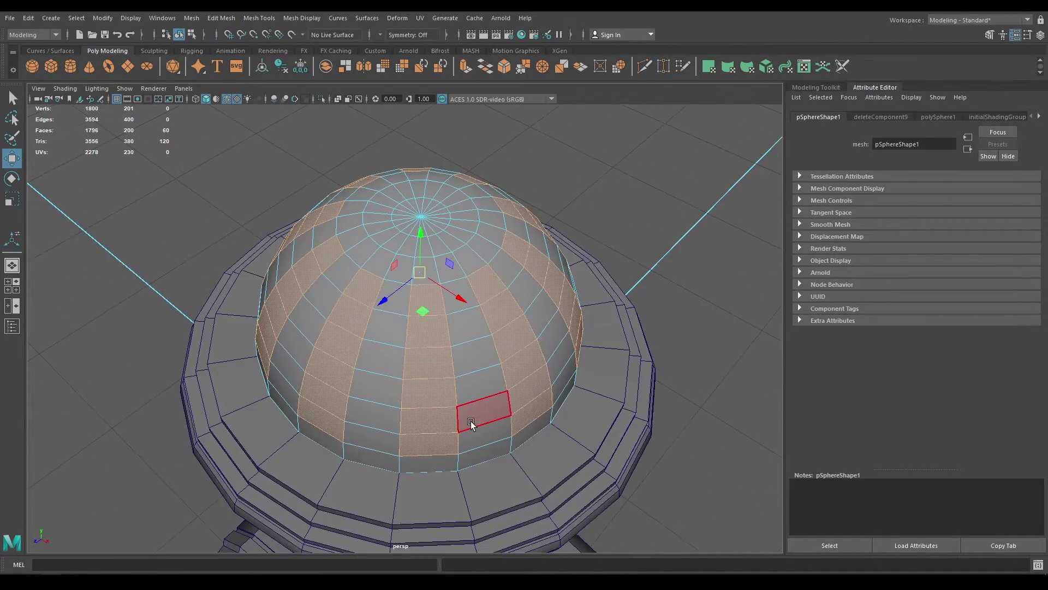
key("ctrl+e")
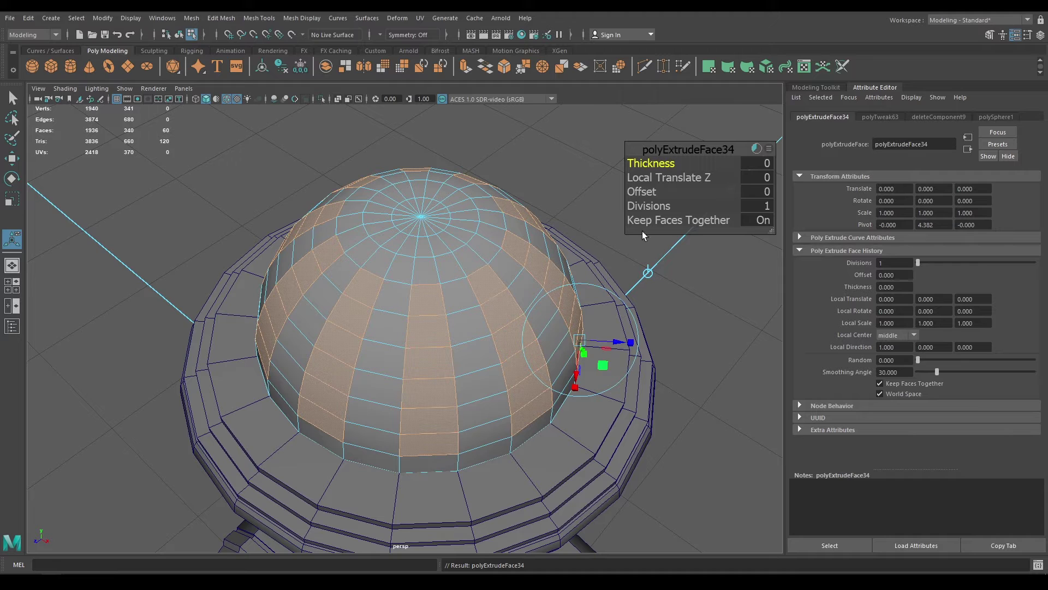
left_click(646, 177)
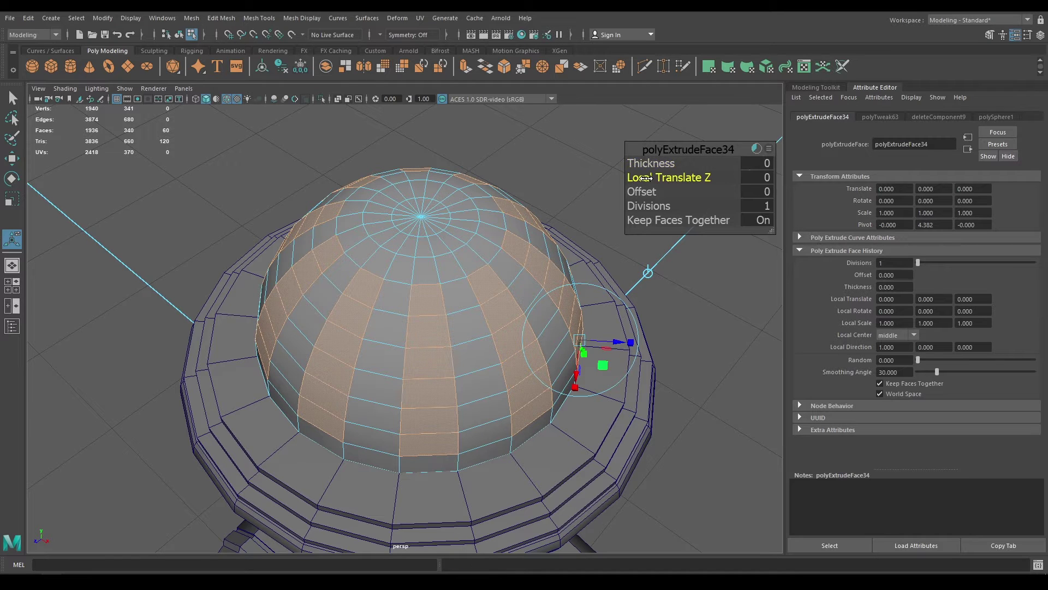
left_click_drag(646, 178, 643, 177)
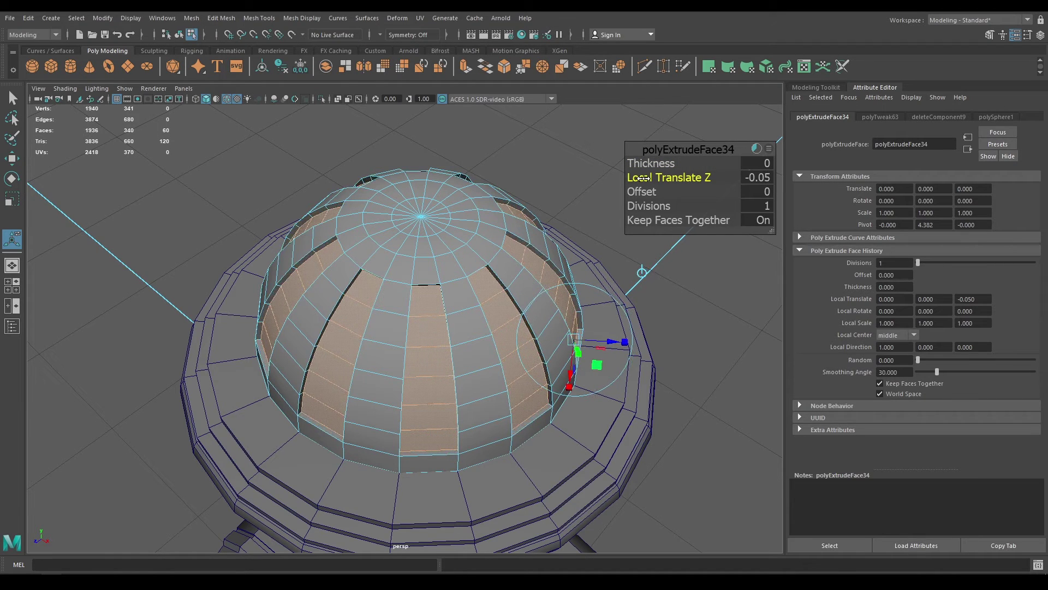
- Turn on the dome's smooth preview and deepen the extruded recesses to a Local Translate Z of -0.1
key("3")
left_click_drag(492, 319, 470, 320, "alt")
right_click_drag(470, 321, 463, 374, "alt")
mouse_move(463, 375)
left_mouse_down("alt")
mouse_move(511, 430)
mouse_move(477, 386)
left_mouse_up("alt")
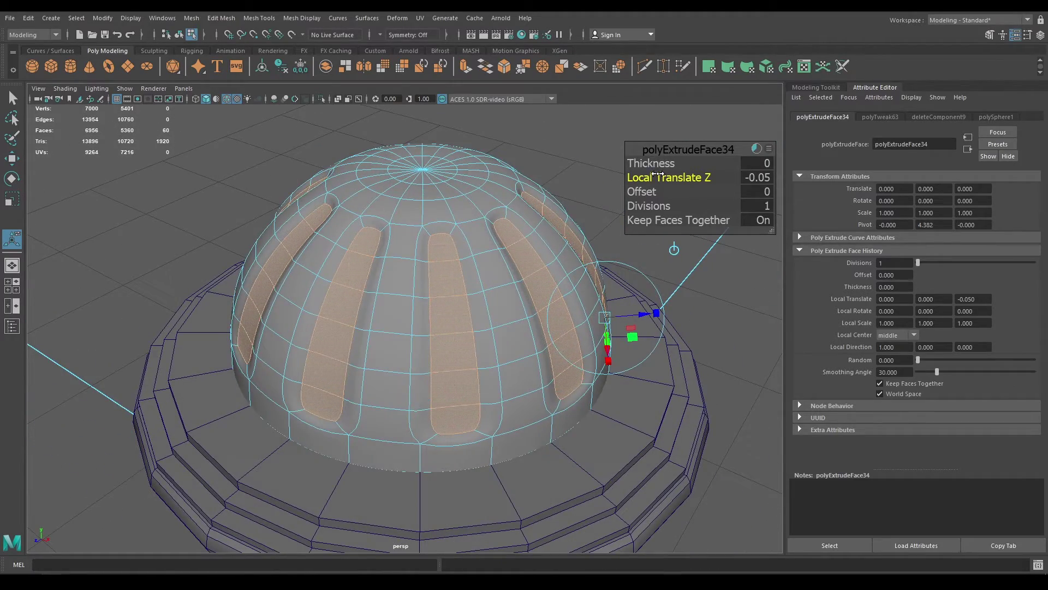
left_click_drag(657, 173, 654, 174)
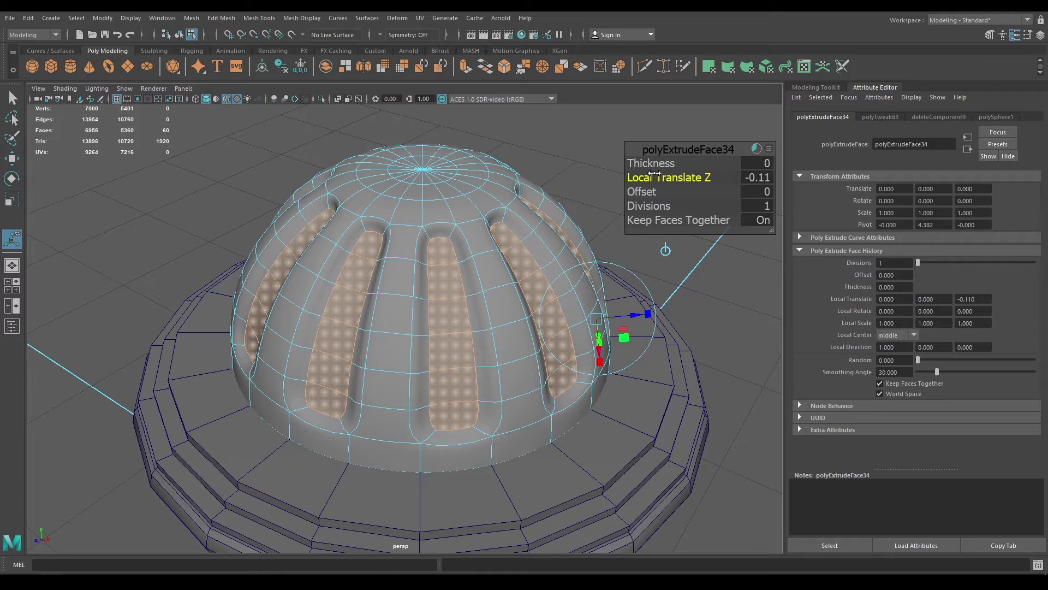
left_click(759, 179)
type("-0.1")
key("Return")
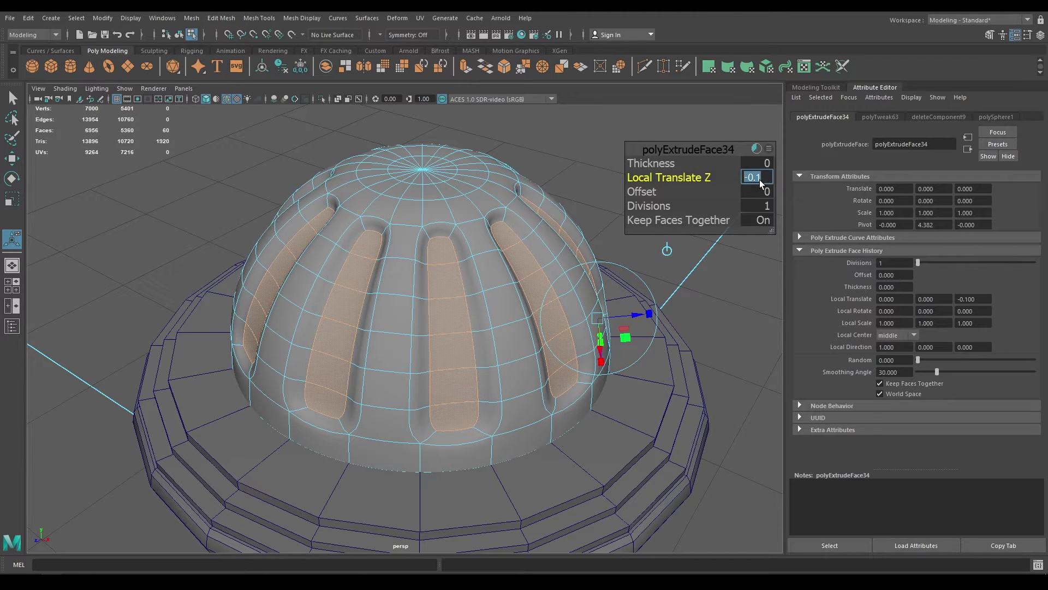
- Return to object mode, turn off the wireframe-on-shaded overlay, and switch the dome back to its unsmoothed display
key("w")
right_click_drag(458, 221, 514, 195)
left_click(657, 178)
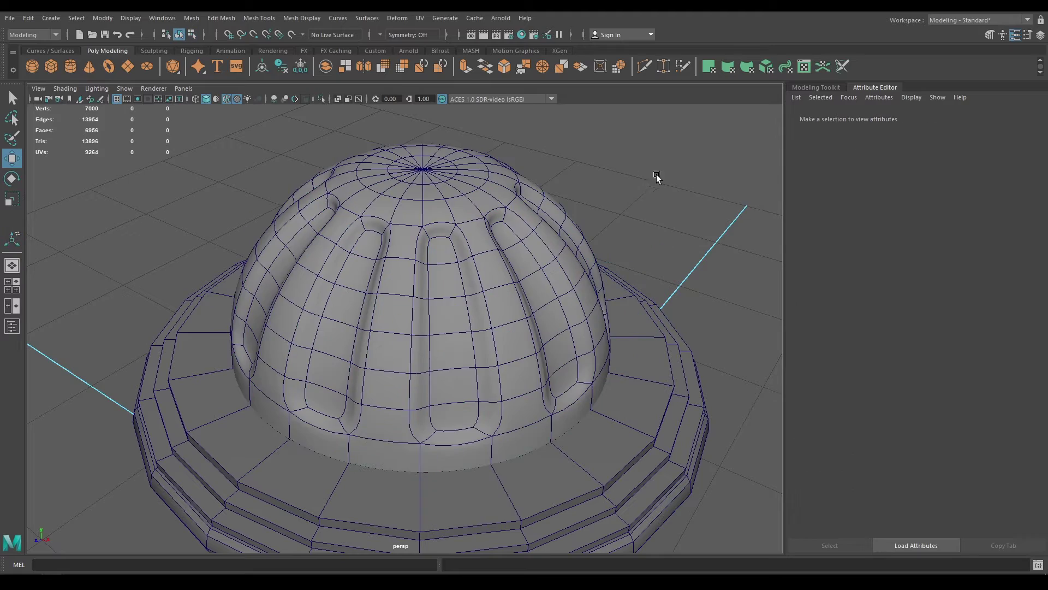
right_click_drag(658, 178, 552, 227, "alt")
left_click_drag(552, 227, 580, 226, "alt")
left_click(236, 99)
mouse_move(349, 218)
left_mouse_down("alt")
mouse_move(371, 246)
mouse_move(346, 320)
mouse_move(421, 342)
mouse_move(385, 305)
mouse_move(353, 328)
mouse_move(415, 360)
mouse_move(437, 403)
mouse_move(387, 378)
left_mouse_up("alt")
left_click(392, 323)
key("1")
right_click_drag(388, 378, 363, 441, "alt")
- With the dome temporarily hidden, delete the fan of triangular faces closing the top of the hydrant's cap
left_click(351, 462)
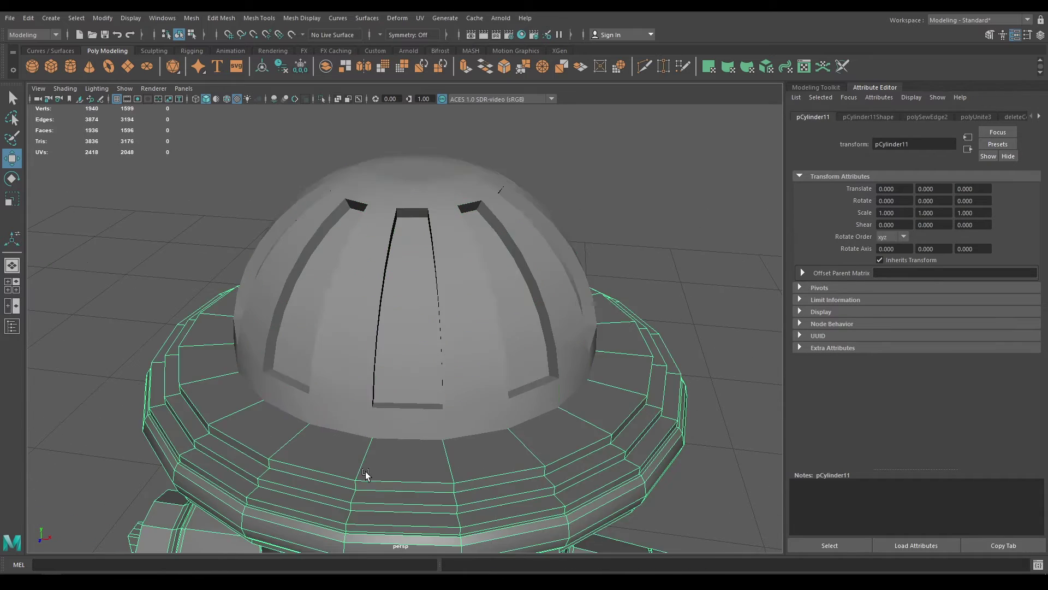
left_click_drag(366, 474, 381, 431, "alt")
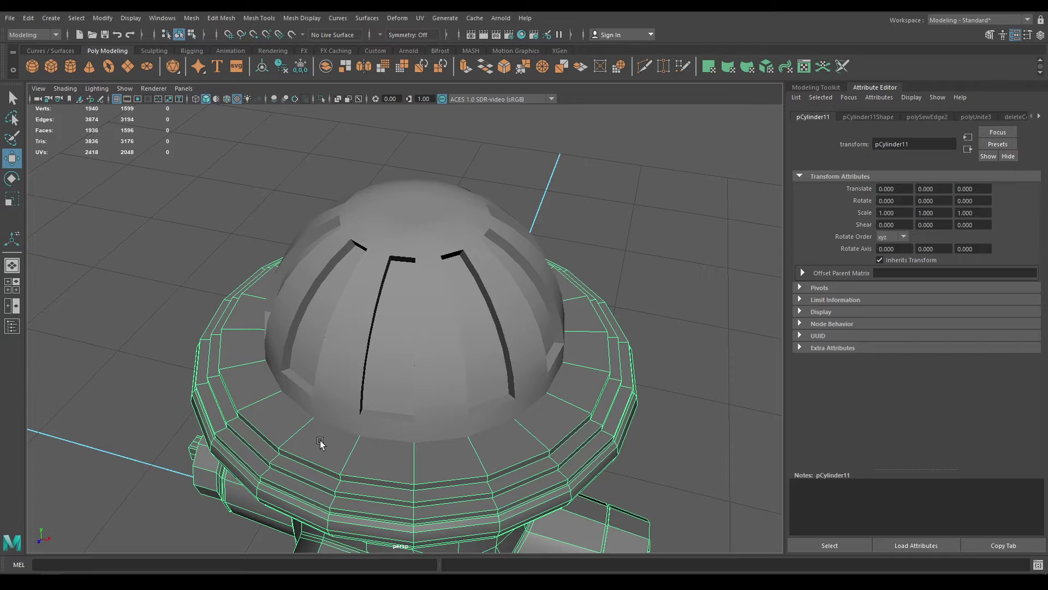
key("alt+h")
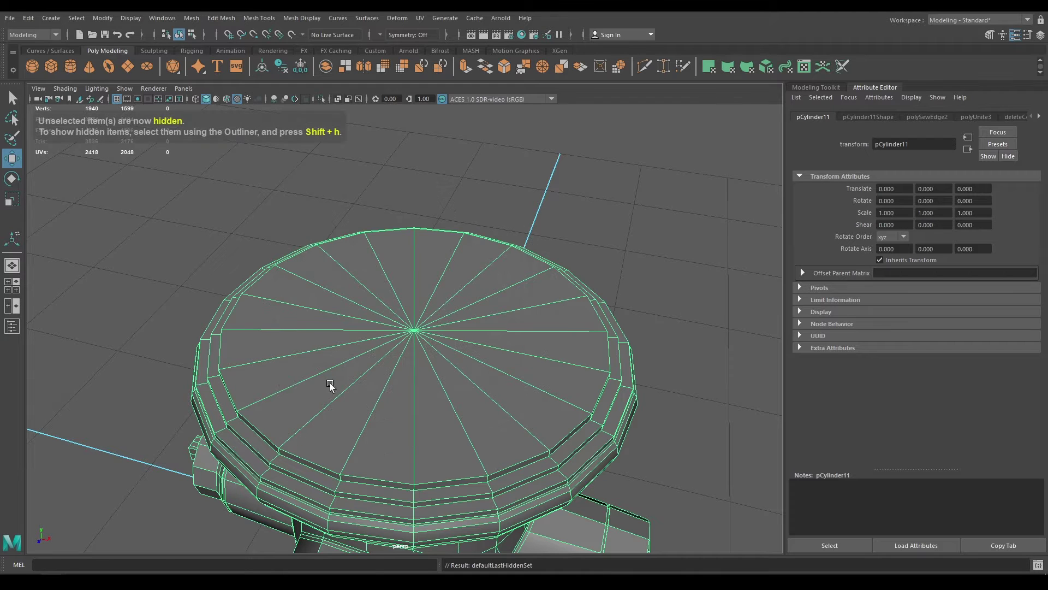
right_click_drag(331, 381, 335, 309)
left_click_drag(519, 296, 462, 289)
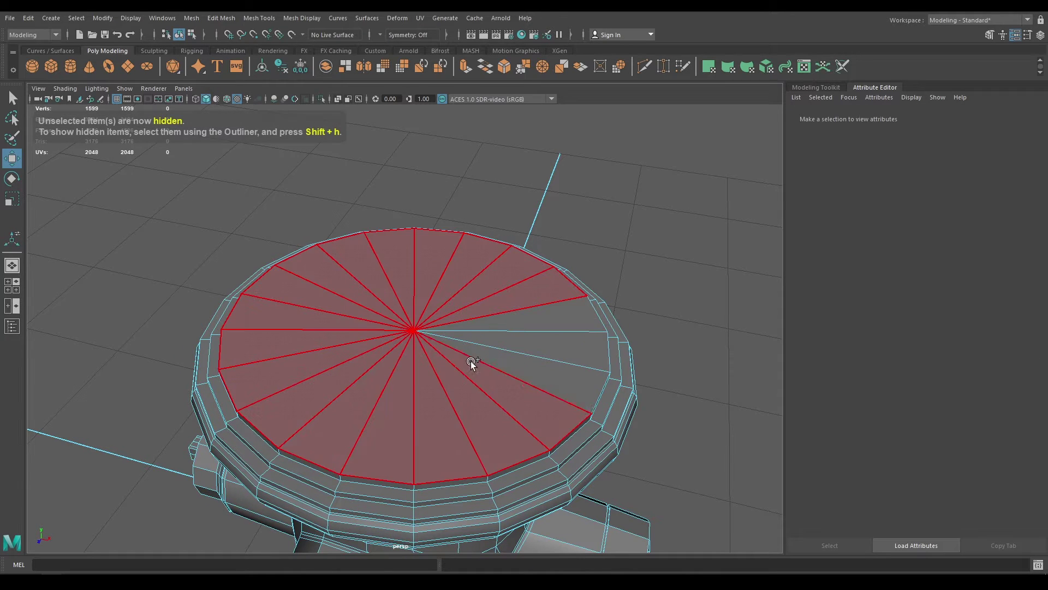
double_click(466, 322)
key("Delete")
right_click_drag(314, 257, 414, 188)
key("ctrl+shift+h")
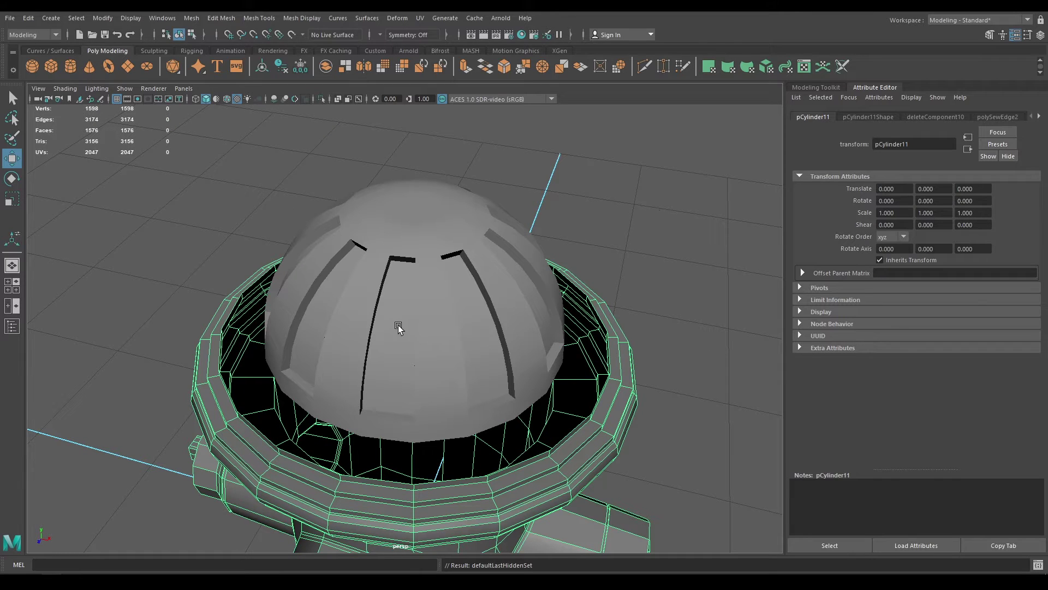
- Select the border edge loop of the cap's opening and extrude it inward by scaling until the rim meets the dome's base
right_click_drag(232, 436, 224, 253)
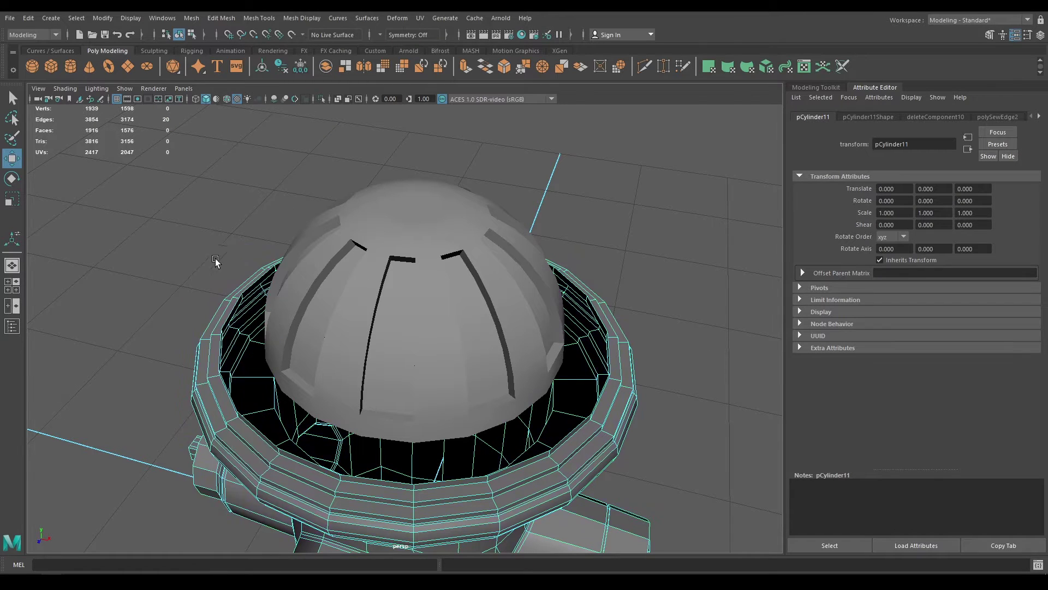
scroll(215, 262, "up", 3)
left_click_drag(215, 426, 314, 456, "alt")
right_click_drag(246, 480, 267, 360, "alt")
middle_click_drag(374, 509, 375, 386, "alt")
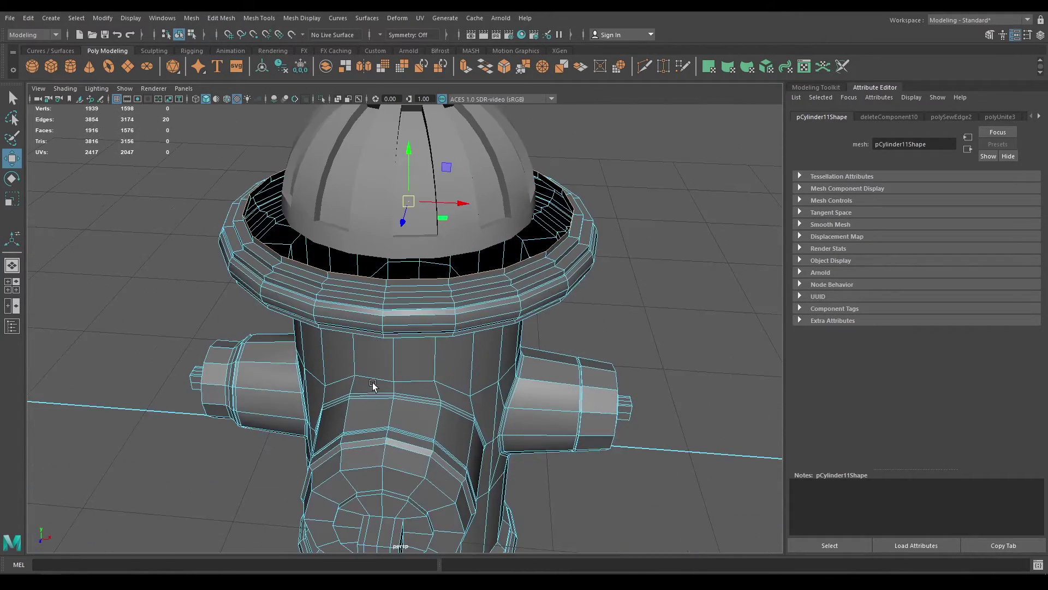
middle_click_drag(375, 276, 375, 363, "alt")
scroll(376, 365, "up", 3)
key("r")
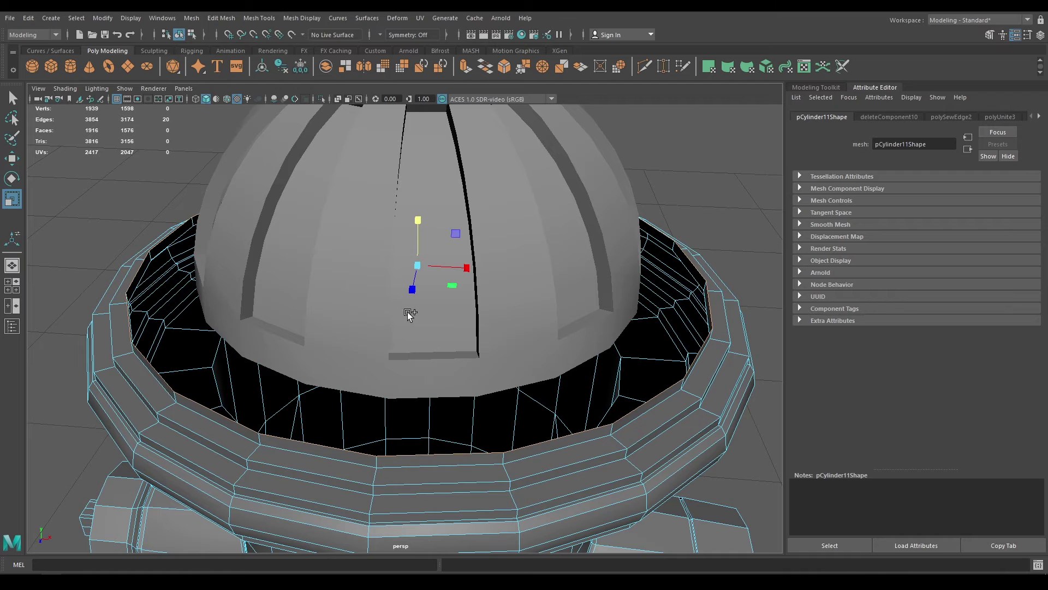
left_click_drag(417, 265, 329, 286, "shift")
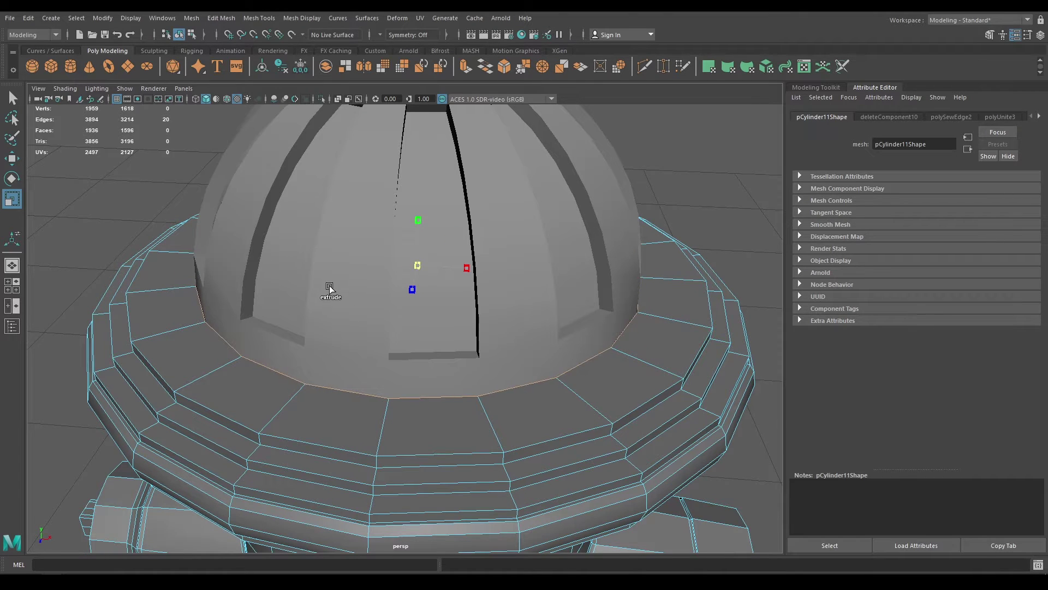
- Return to object mode and combine the grooved dome and the hydrant body into a single mesh
key("w")
left_click_drag(303, 329, 334, 314, "alt")
right_click_drag(349, 276, 379, 520)
left_click(386, 309)
left_click(394, 375, "shift")
- Sew the dome's bottom border loop to the cap's inner border loop with a tolerance of 0.620, and return to shaded object mode
right_click_drag(356, 343, 349, 212)
left_click_drag(348, 224, 346, 304, "alt")
right_click_drag(346, 304, 355, 404, "alt")
left_click(314, 437)
double_click(314, 437)
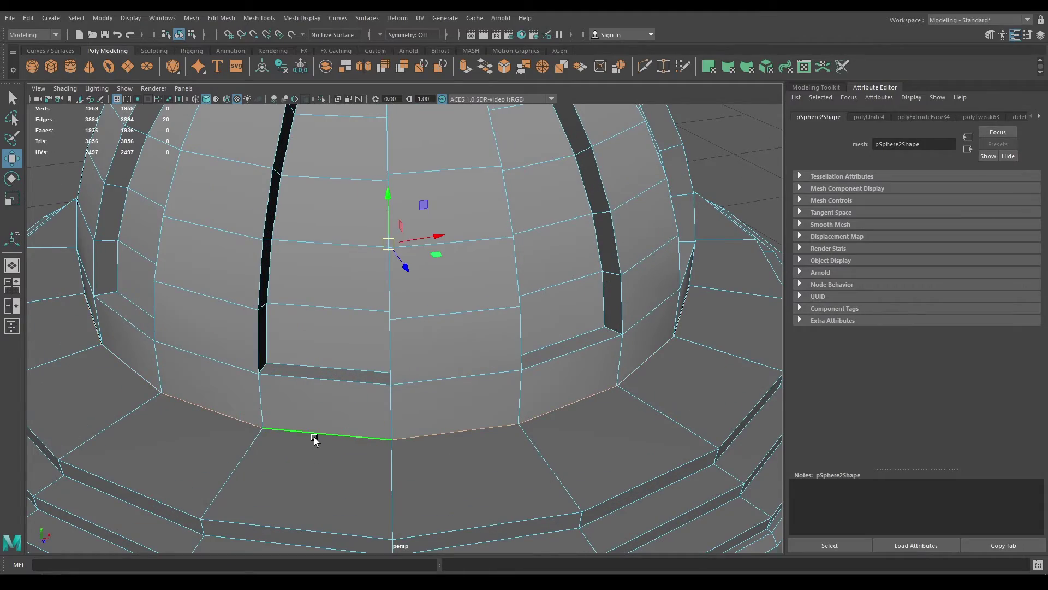
key("4")
scroll(239, 518, "up", 2)
scroll(391, 494, "up", 6)
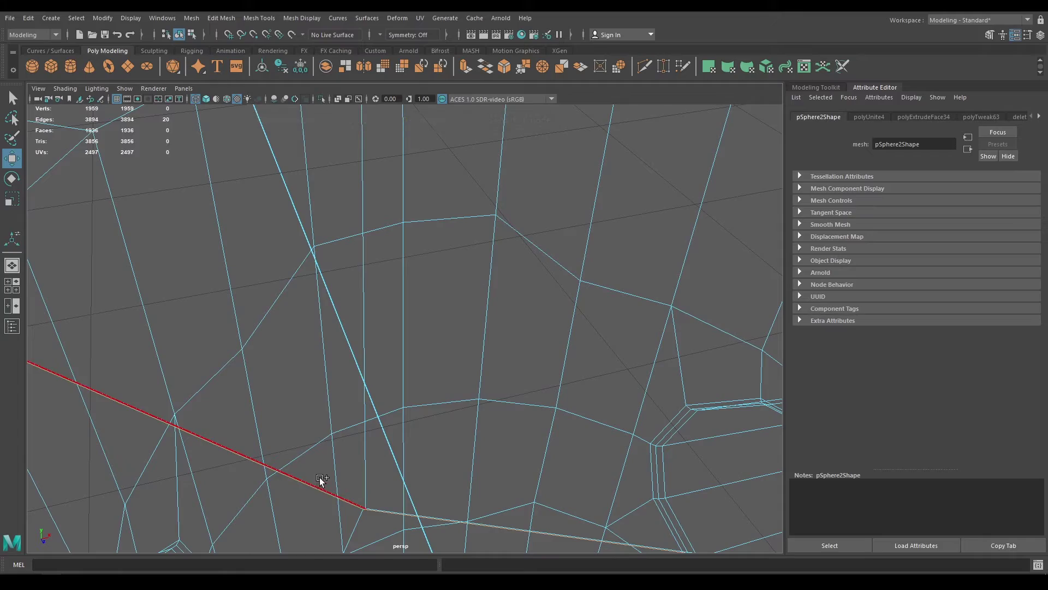
double_click(320, 478, "shift")
scroll(374, 341, "down", 3)
scroll(374, 342, "down", 5)
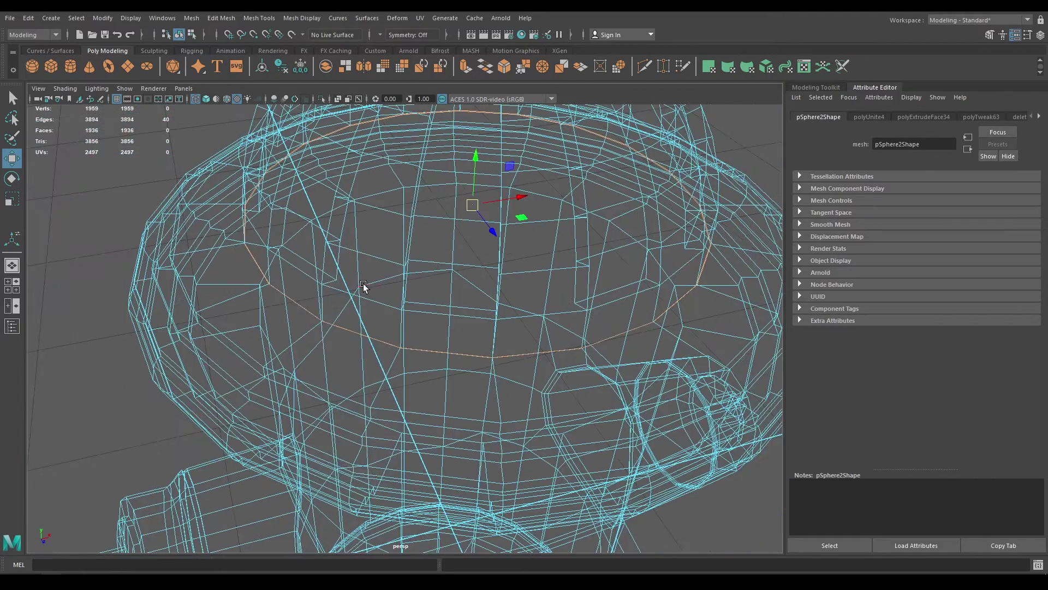
right_click_drag(364, 284, 418, 230, "shift")
scroll(491, 395, "up", 6)
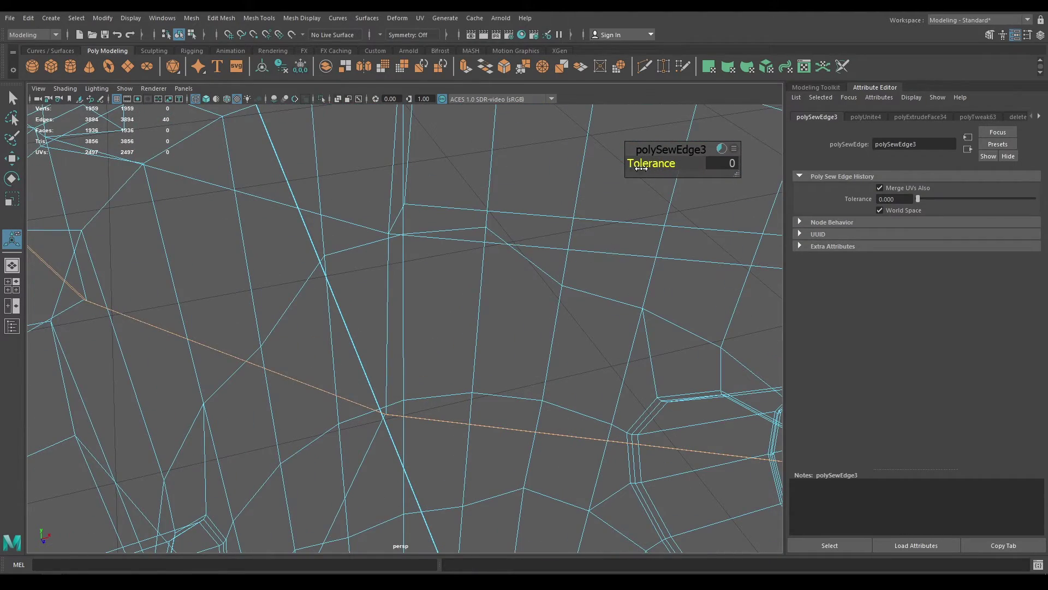
left_click_drag(644, 162, 677, 163)
key("w")
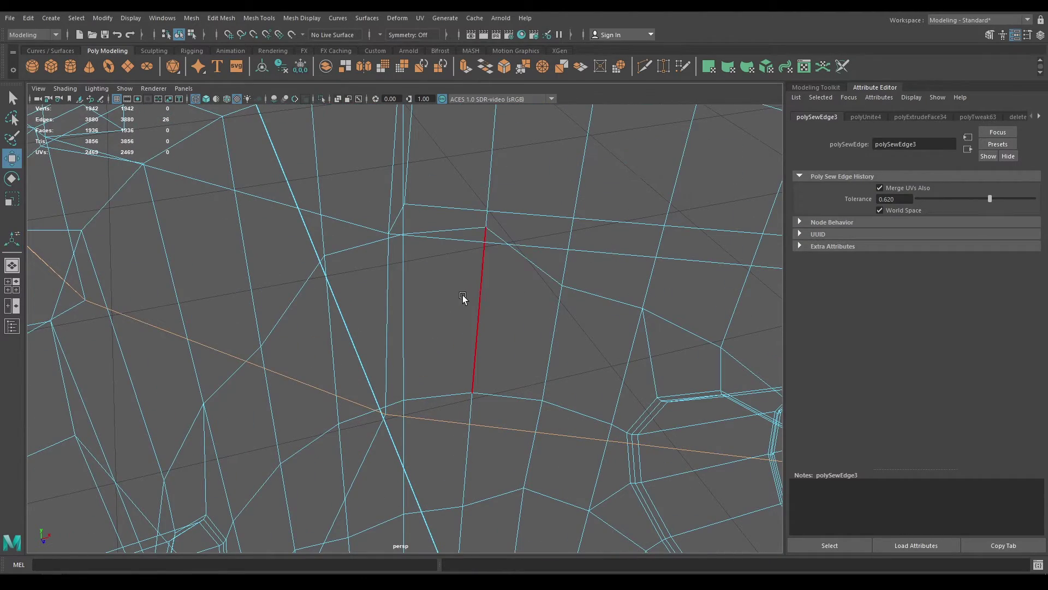
key("5")
key("F8")
scroll(451, 290, "down", 5)
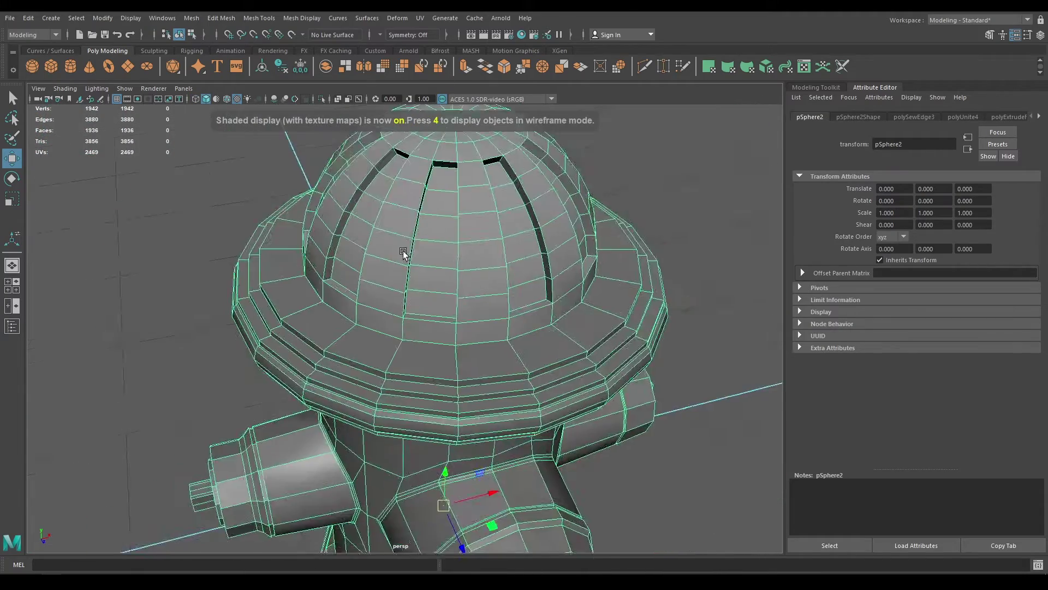
- In the top view, flatten the five rear vertices of the ring around the dome's pole into a straight line along Z
left_click_drag(403, 250, 437, 224, "alt")
middle_click_drag(436, 224, 401, 313, "alt")
right_click_drag(401, 313, 414, 402, "alt")
left_click_drag(413, 403, 412, 379, "alt")
right_click_drag(412, 379, 470, 395, "alt")
left_click_drag(470, 395, 437, 421, "alt")
key("space")
left_click(446, 342)
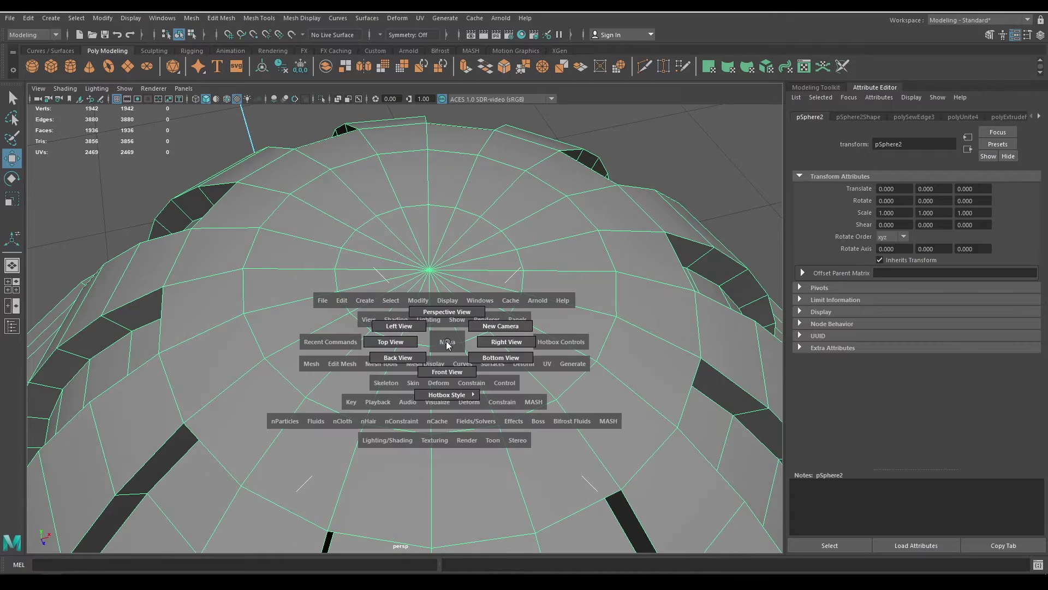
left_click_drag(447, 343, 390, 342)
scroll(417, 340, "up", 6)
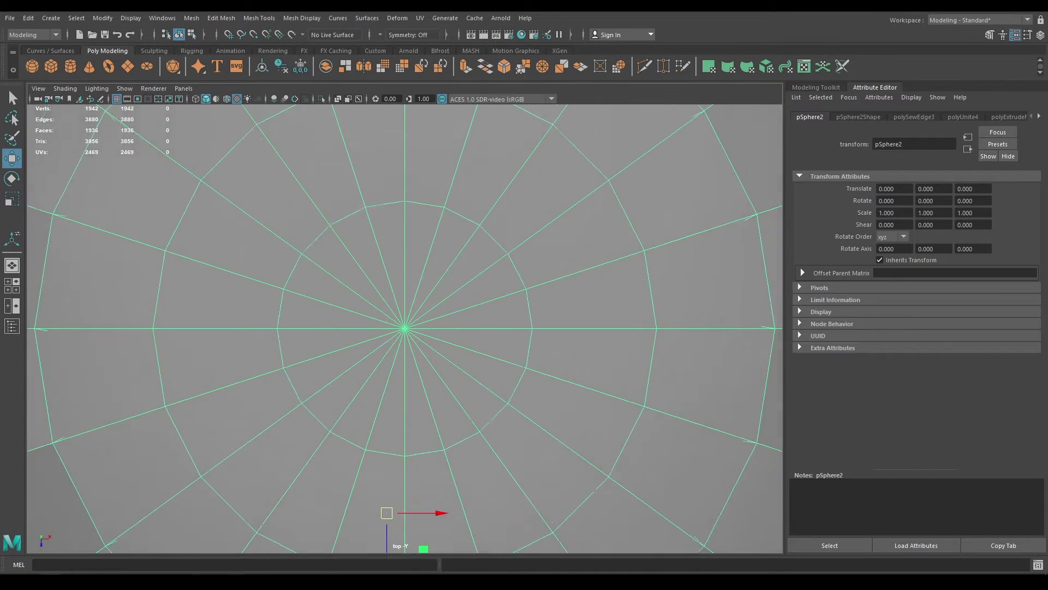
scroll(411, 255, "down", 1)
right_click_drag(411, 255, 369, 255)
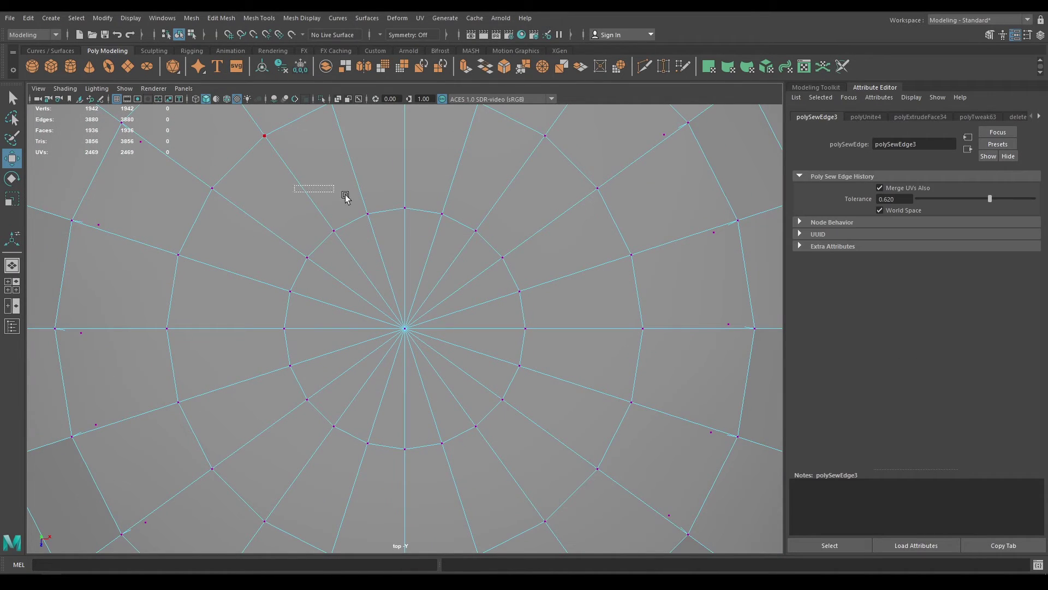
left_click_drag(345, 197, 494, 239)
key("r")
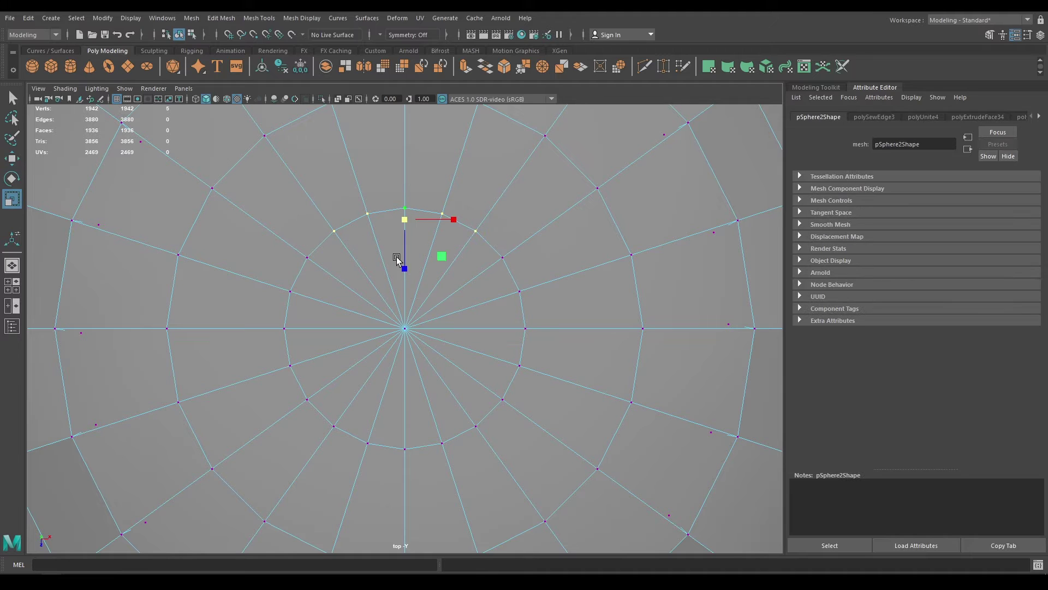
left_click_drag(391, 183, 390, 183)
key("ctrl+z")
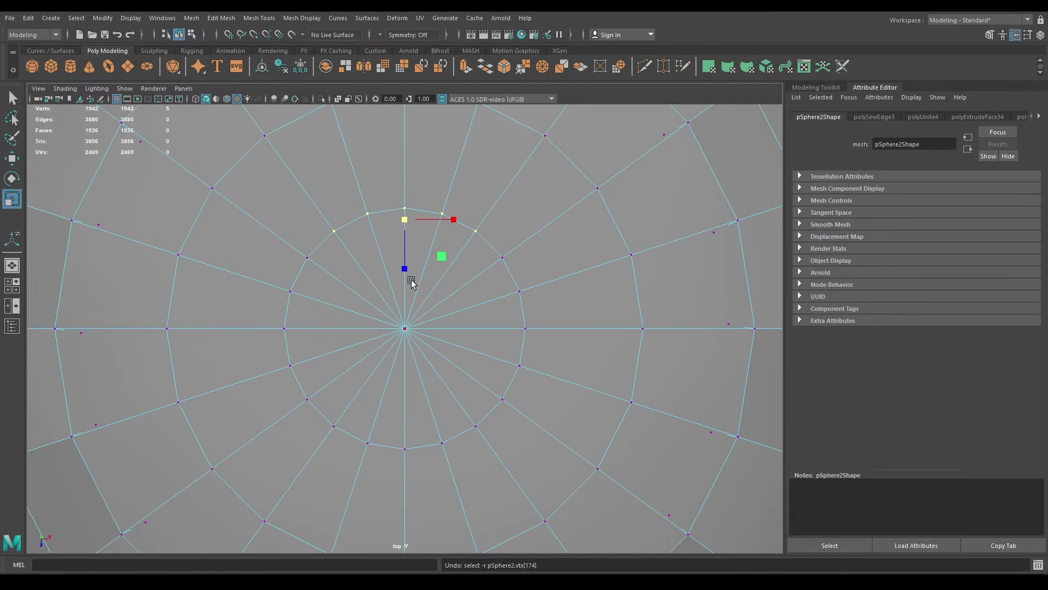
left_click_drag(402, 269, 404, 221)
key("w")
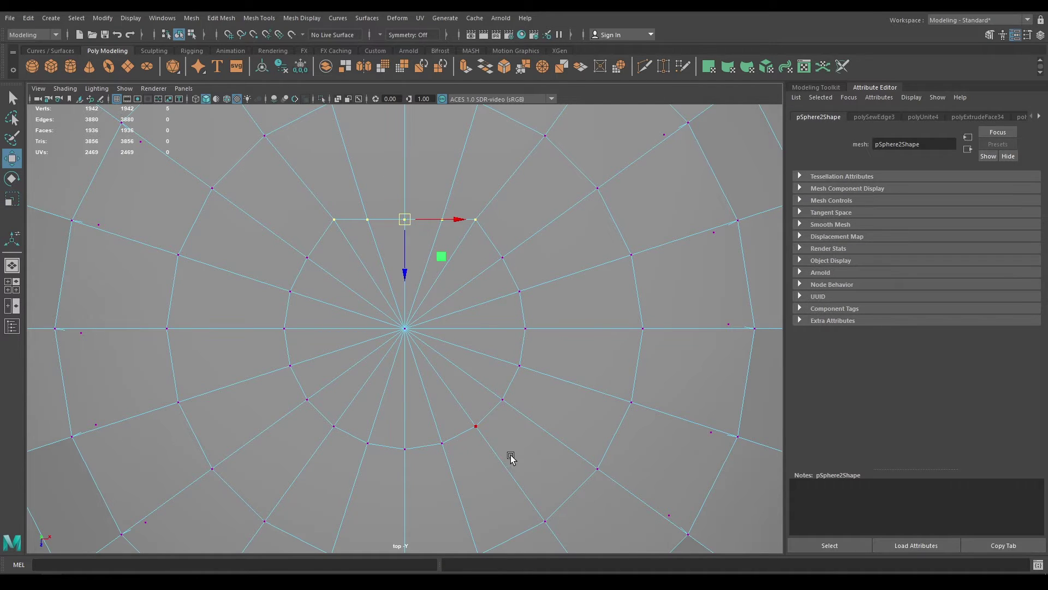
- Flatten seven vertices on the front side of the pole's ring, and likewise seven on the rear side, into straight lines along Z
left_click_drag(499, 456, 296, 378)
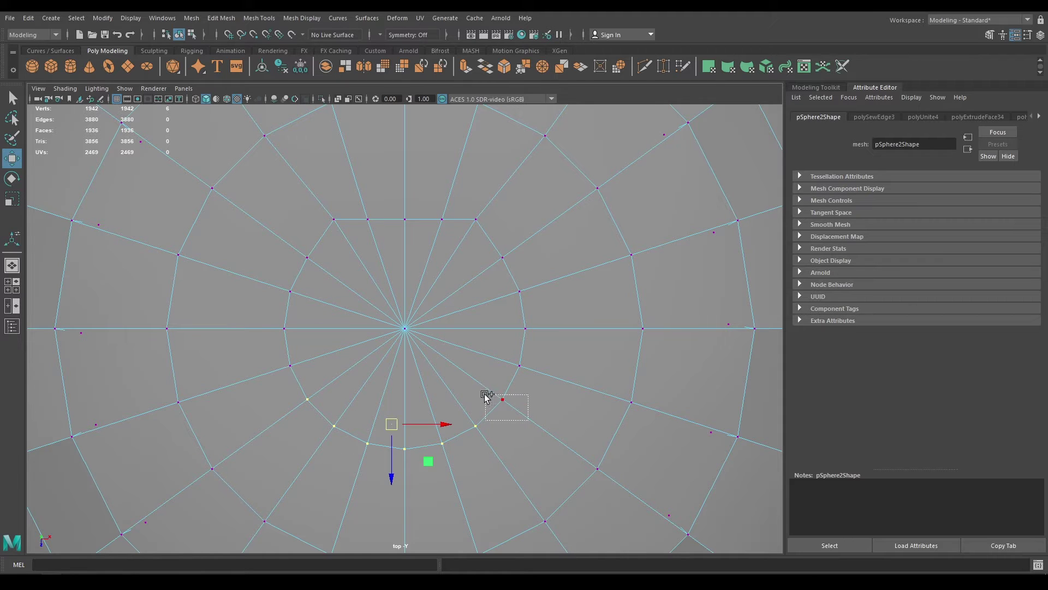
left_click_drag(488, 397, 487, 397, "shift")
key("r")
left_click_drag(404, 477, 400, 375)
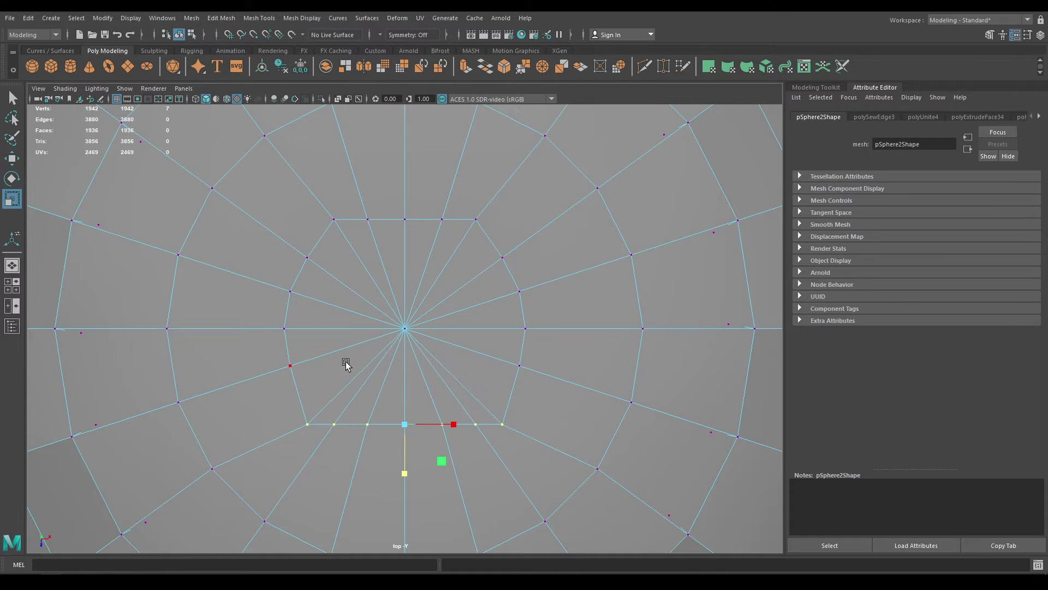
left_click_drag(292, 182, 511, 261)
left_click_drag(404, 288, 402, 241)
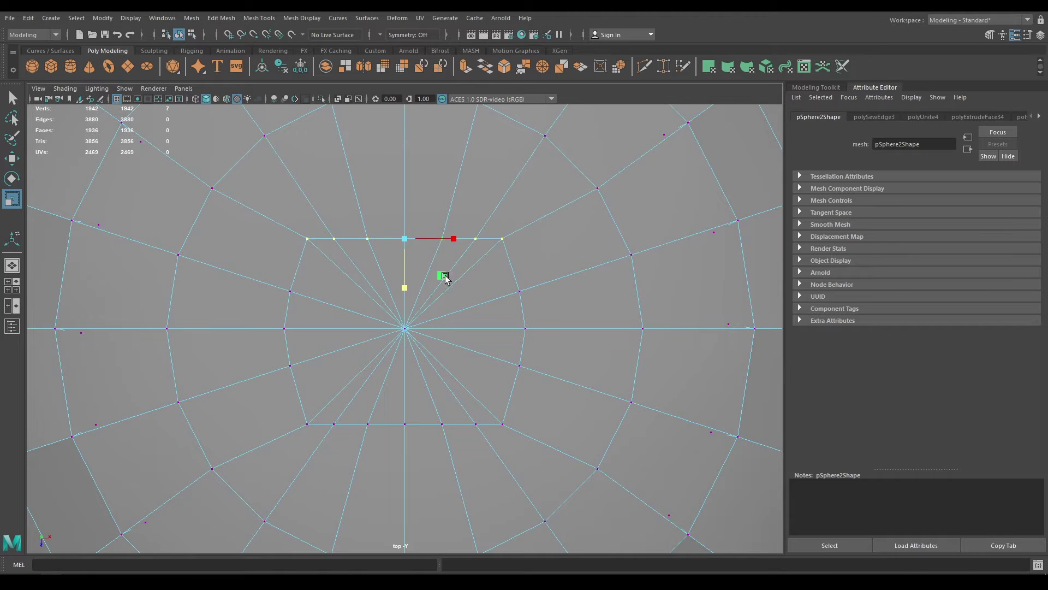
- Flatten the five vertices on each lateral side of the pole's ring along X to turn it into a rectangle
key("w")
left_click_drag(253, 207, 331, 473)
key("r")
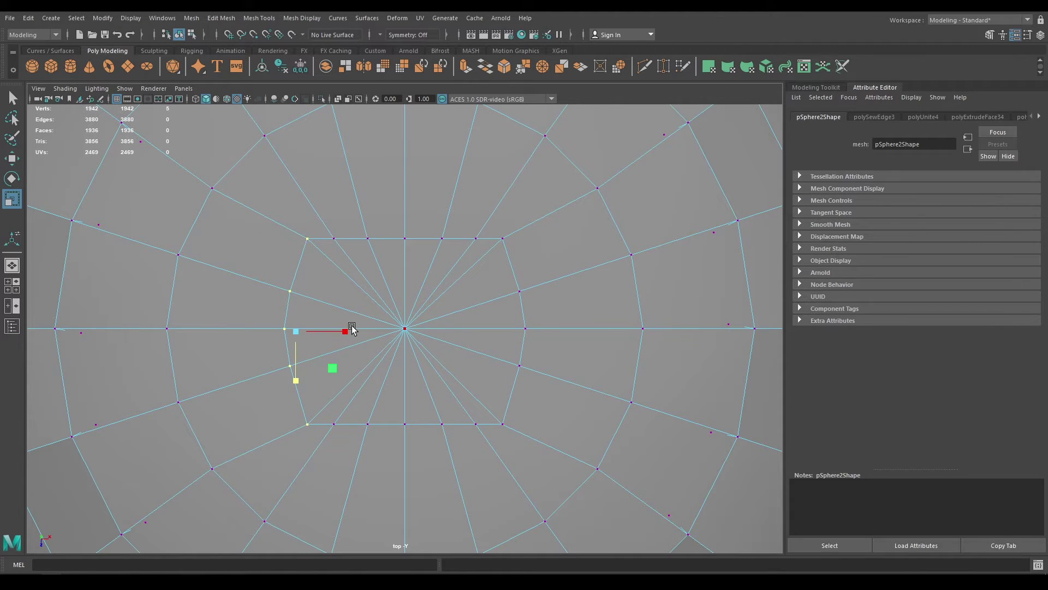
left_click_drag(351, 330, 307, 335)
left_click_drag(523, 309, 614, 536)
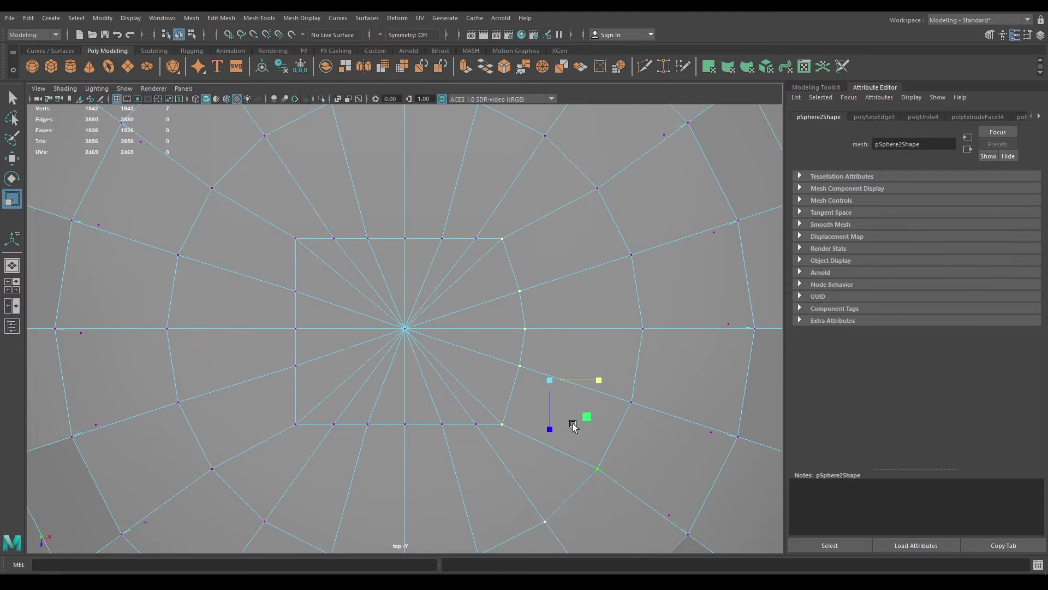
left_click_drag(527, 434, 494, 196)
left_click_drag(563, 330, 384, 359)
- Examine the rectangular ring's size on the dome in relation to the whole hydrant
right_click_drag(516, 426, 450, 187, "alt")
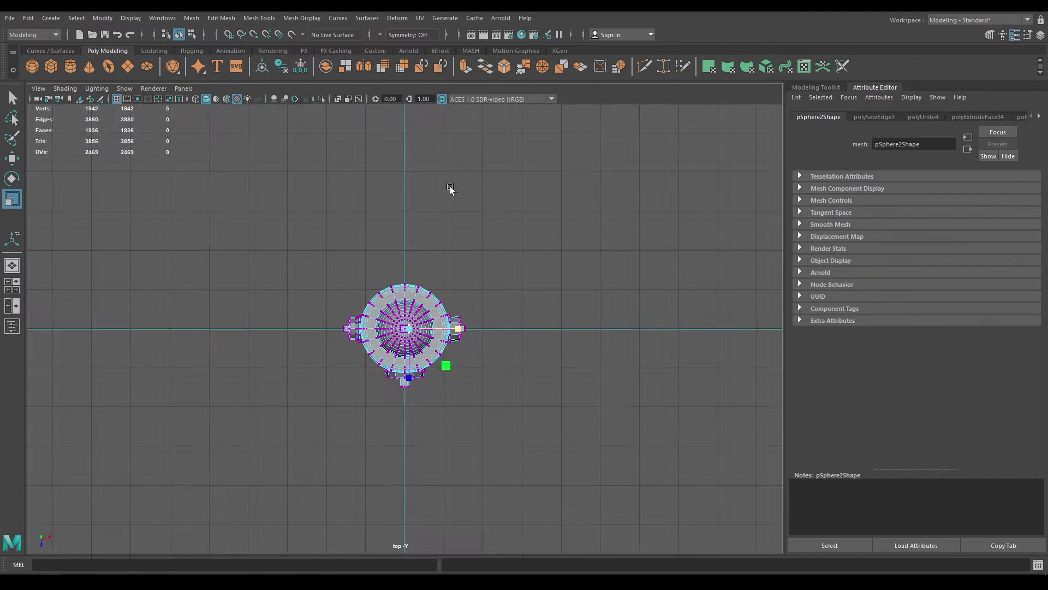
key("space")
key("space")
scroll(476, 318, "down", 8)
mouse_move(456, 382)
left_mouse_down("alt")
mouse_move(433, 271)
mouse_move(431, 375)
mouse_move(505, 536)
mouse_move(487, 387)
mouse_move(440, 386)
left_mouse_up("alt")
scroll(430, 374, "down", 4)
scroll(458, 388, "up", 6)
scroll(458, 387, "up", 3)
key("space")
scroll(573, 480, "up", 10)
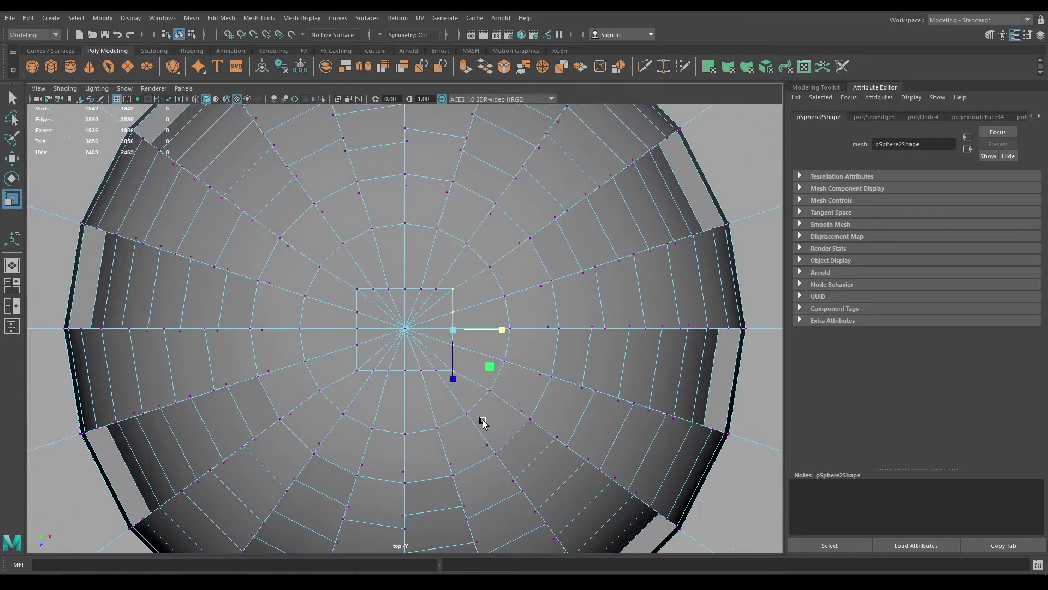
- Move the two lateral vertex rows of the rectangle slightly inward along X to narrow it
key("w")
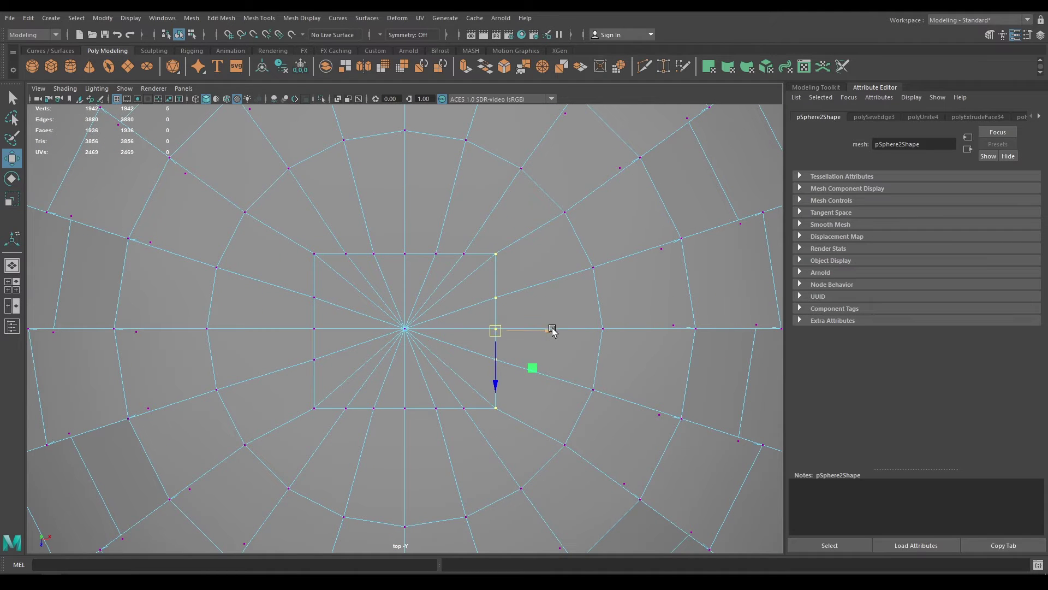
left_click_drag(552, 330, 490, 337)
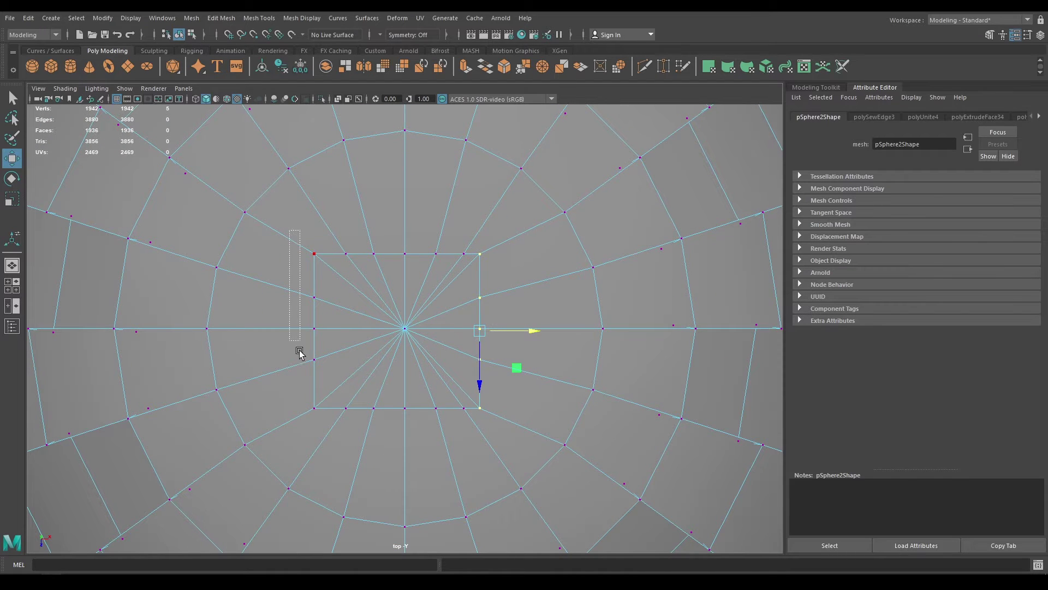
left_click_drag(299, 352, 321, 439)
left_click_drag(363, 333, 375, 335)
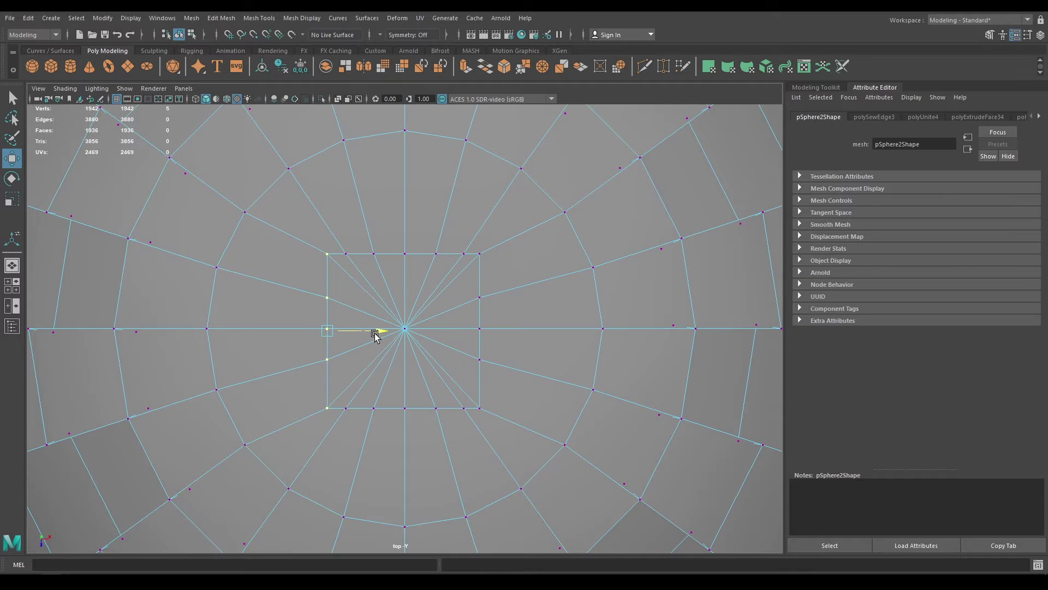
- Move the rectangle's front and rear vertex rows inward along Z, fine-tuning the front row to make the outline nearly square
left_click_drag(490, 450, 291, 377)
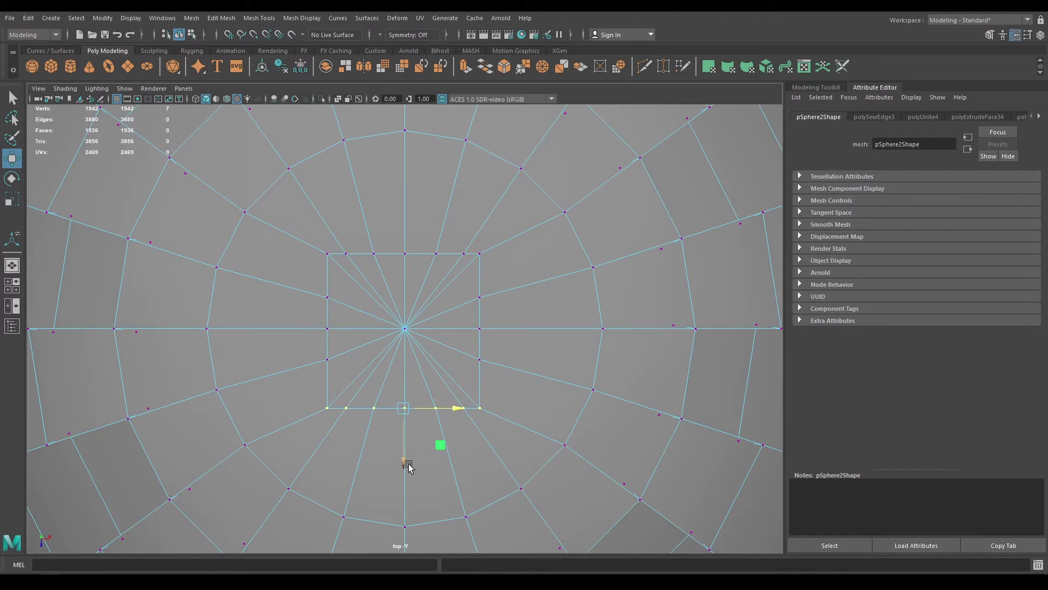
left_click_drag(409, 467, 410, 444)
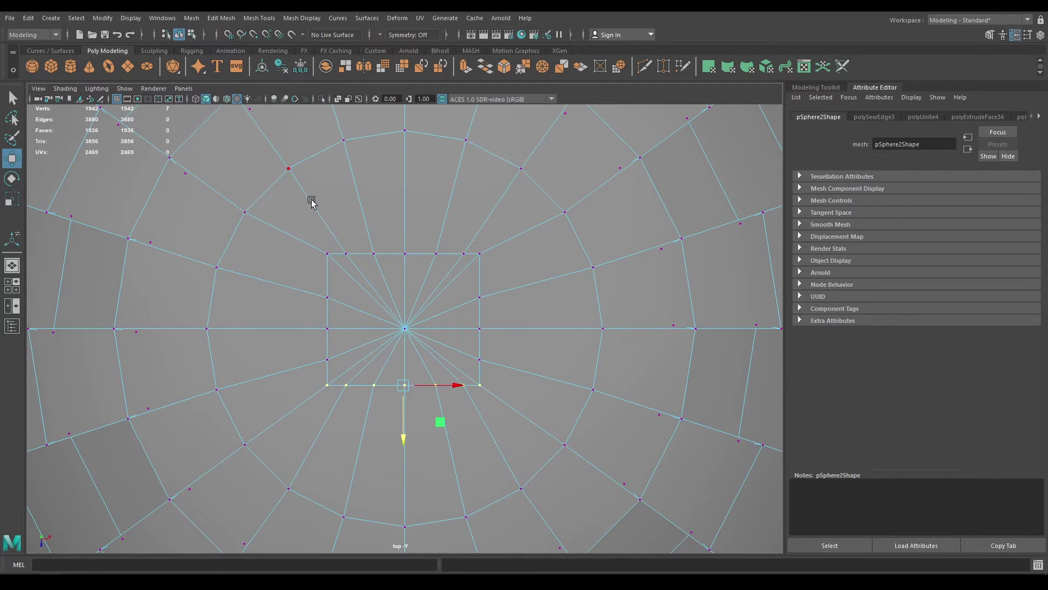
left_click_drag(311, 202, 492, 284)
mouse_move(399, 300)
left_mouse_down()
mouse_move(403, 320)
mouse_move(402, 312)
left_mouse_up()
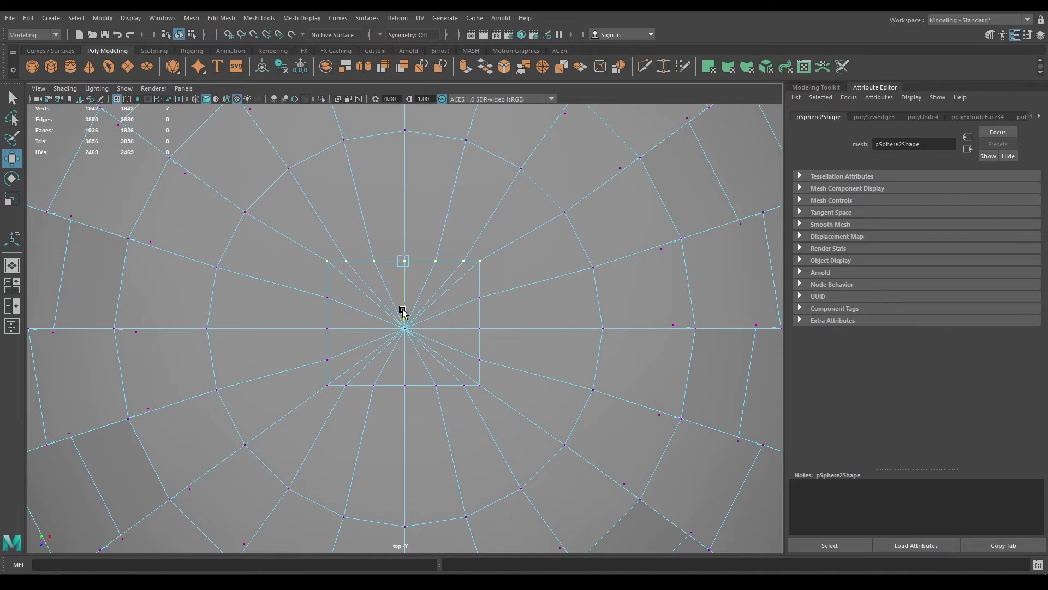
left_click_drag(324, 377, 532, 430)
left_click_drag(402, 441, 402, 452)
- In the perspective view, extrude the 20 faces inside the square upward into a block on top of the dome, and return to object mode
key("space")
left_click_drag(408, 359, 430, 374)
scroll(416, 411, "up", 6)
scroll(398, 299, "up", 2)
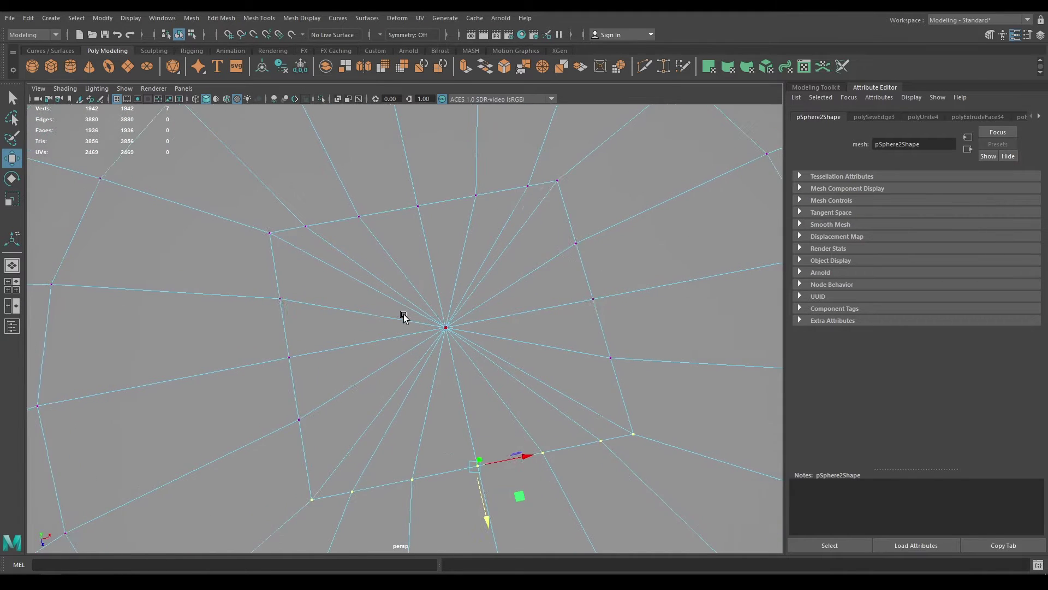
right_click_drag(409, 268, 406, 248)
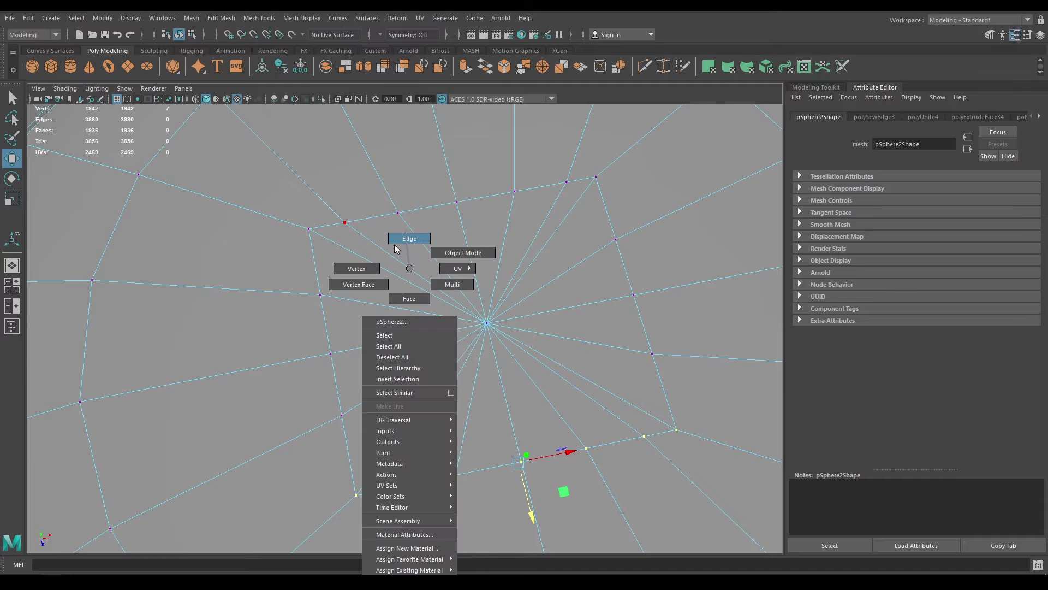
right_click_drag(394, 244, 395, 245)
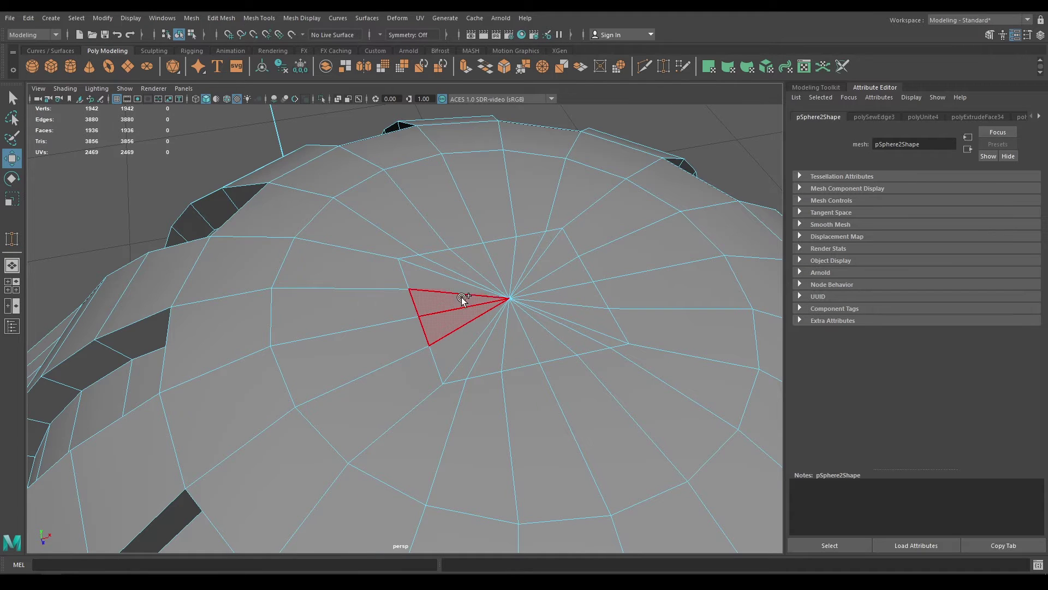
left_click_drag(460, 297, 538, 302, "shift")
key("ctrl+e")
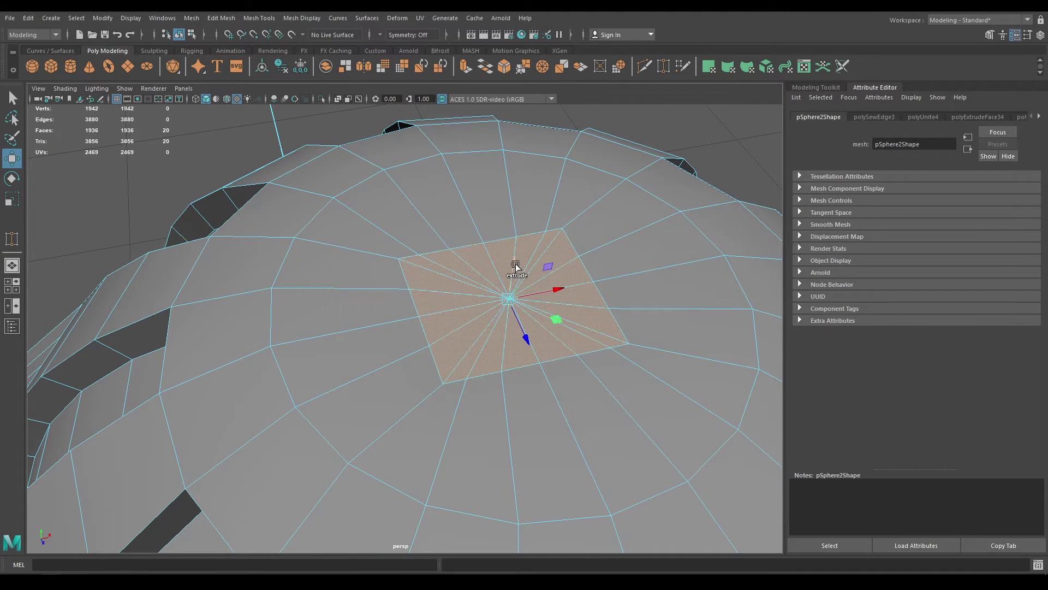
left_click_drag(508, 265, 571, 215)
scroll(519, 199, "down", 5)
middle_click_drag(494, 160, 473, 272, "alt")
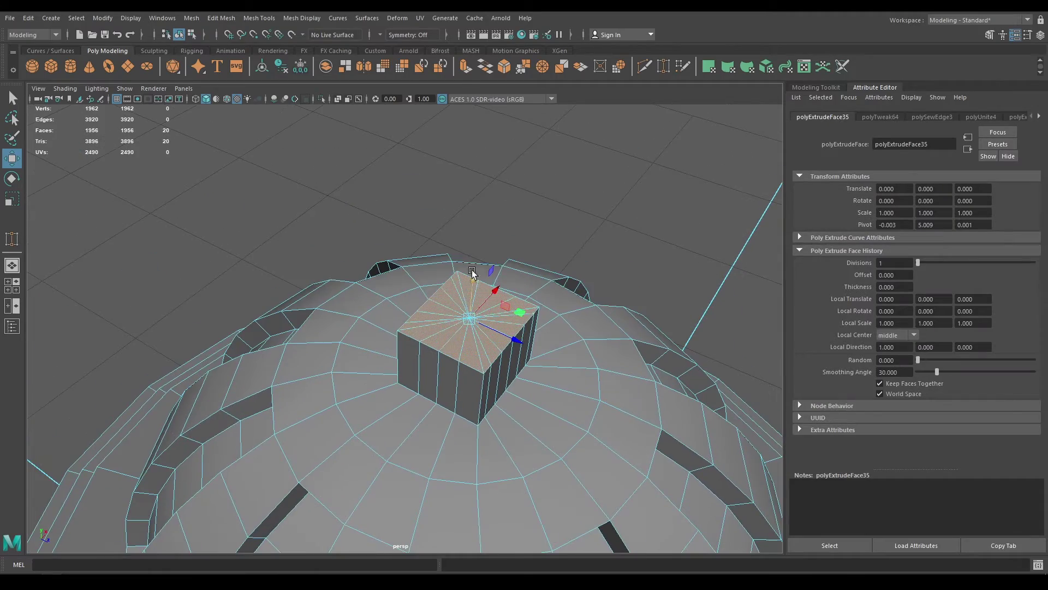
left_click_drag(471, 281, 393, 326)
scroll(393, 325, "up", 3)
right_click_drag(421, 320, 475, 262)
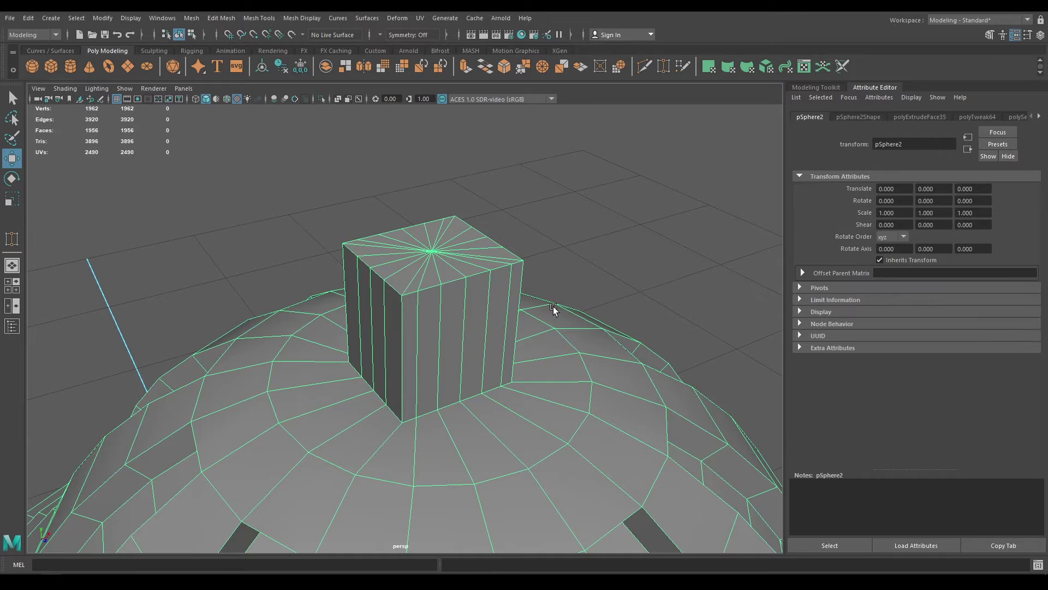
- Preview the block on the dome with smoothing, return to the unsmoothed display and examine where the block meets the dome
key("3")
left_click(584, 248)
left_click(489, 336)
key("1")
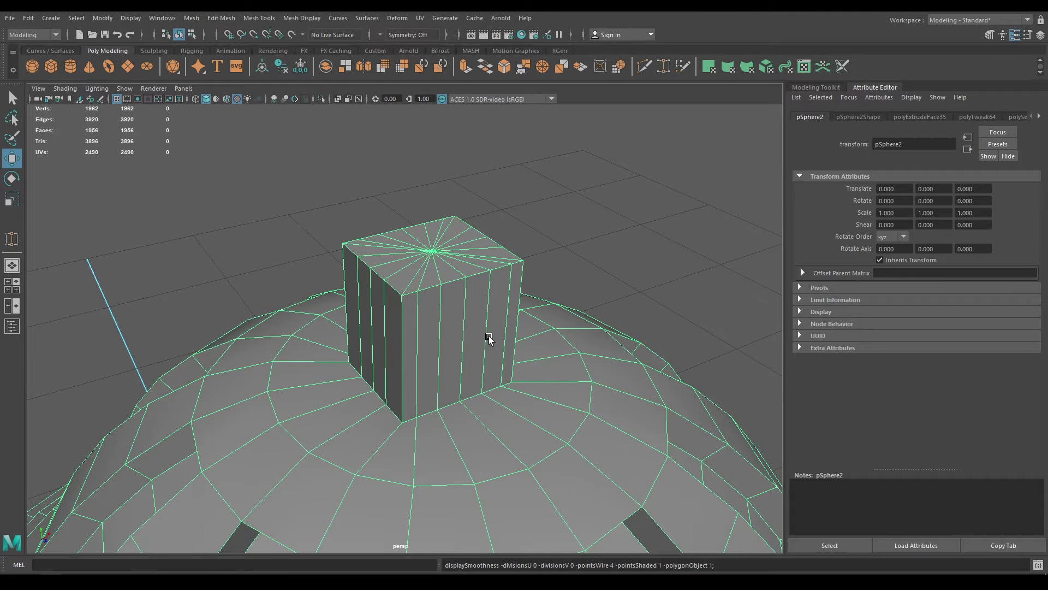
left_click_drag(485, 334, 400, 297, "alt")
scroll(428, 369, "down", 5)
left_click_drag(405, 375, 426, 317, "alt")
right_click_drag(428, 331, 421, 357, "alt")
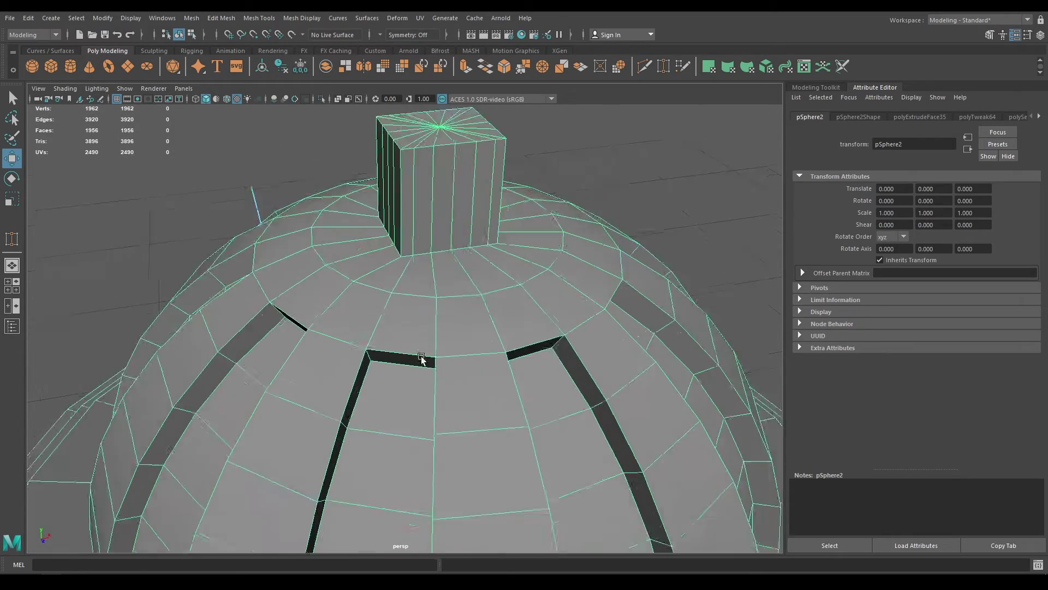
- Bevel the edge loop at the base of the block on the dome with a fraction of 0.15 and 2 segments
middle_click_drag(417, 316, 403, 363, "alt")
right_click_drag(403, 363, 420, 443, "alt")
middle_click_drag(419, 443, 431, 390, "alt")
right_click_drag(433, 273, 434, 246)
left_click(464, 459)
right_click_drag(415, 376, 463, 378, "shift")
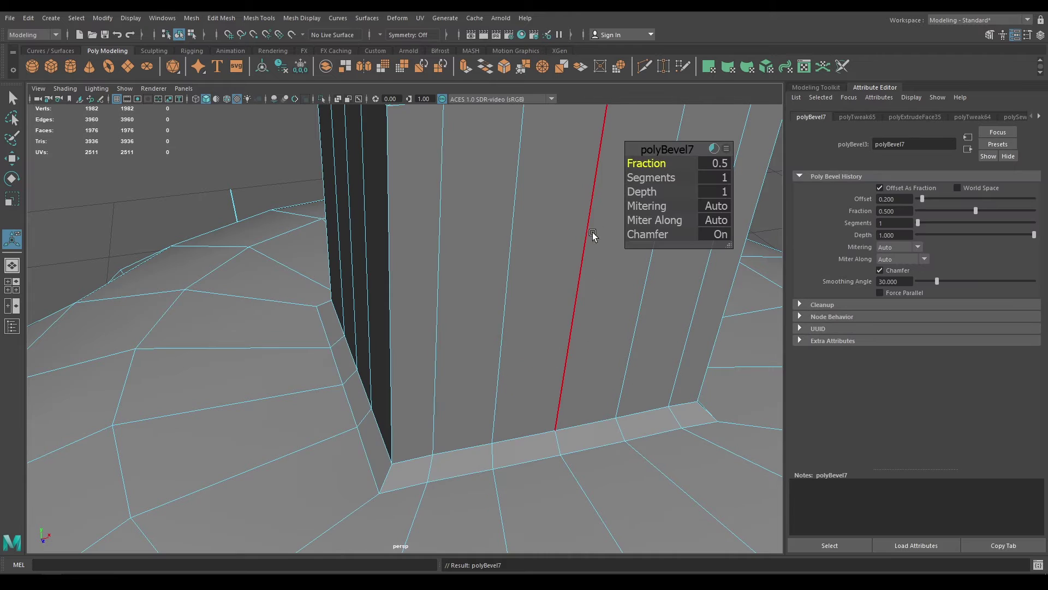
left_click_drag(657, 178, 621, 164)
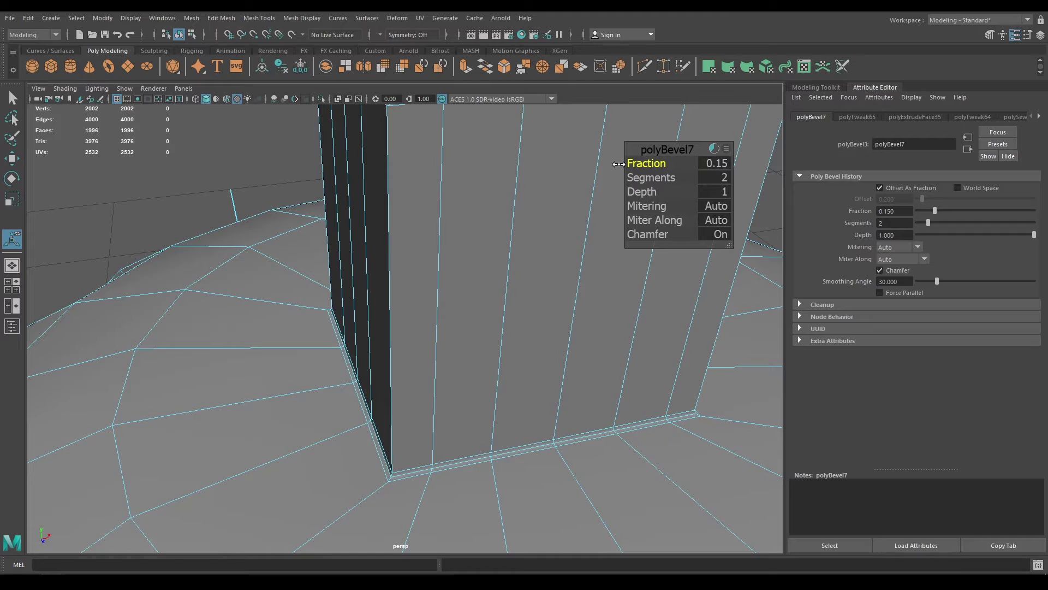
key("w")
- Return to object mode and check the dome and its block in the smoothed preview before restoring the unsmoothed display
scroll(486, 430, "down", 3)
middle_click_drag(486, 430, 470, 269, "alt")
left_click_drag(470, 269, 474, 348, "alt")
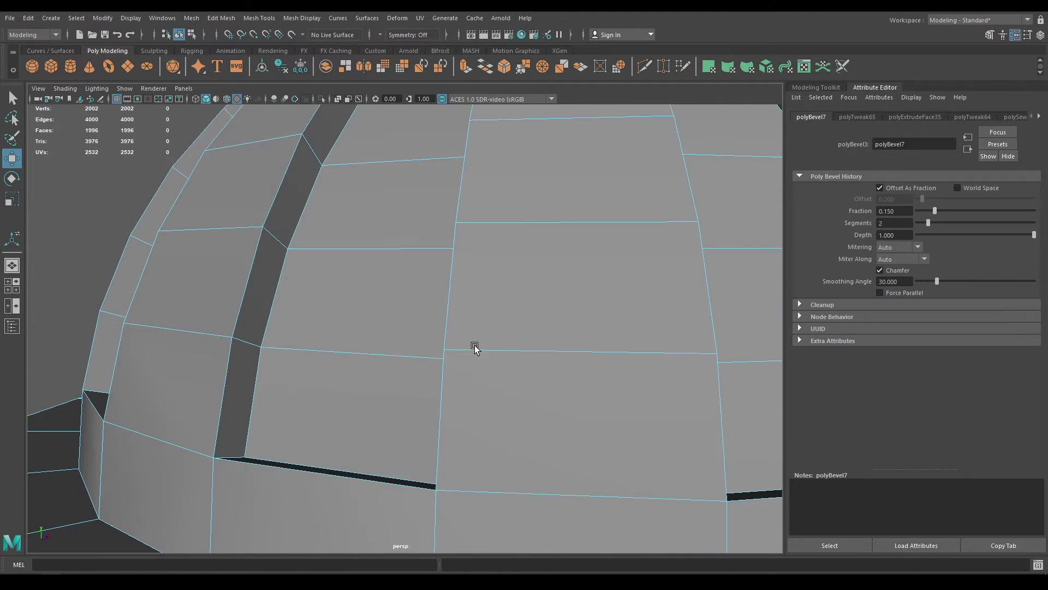
scroll(475, 348, "down", 5)
left_click_drag(464, 241, 423, 296, "alt")
right_click_drag(412, 277, 486, 230)
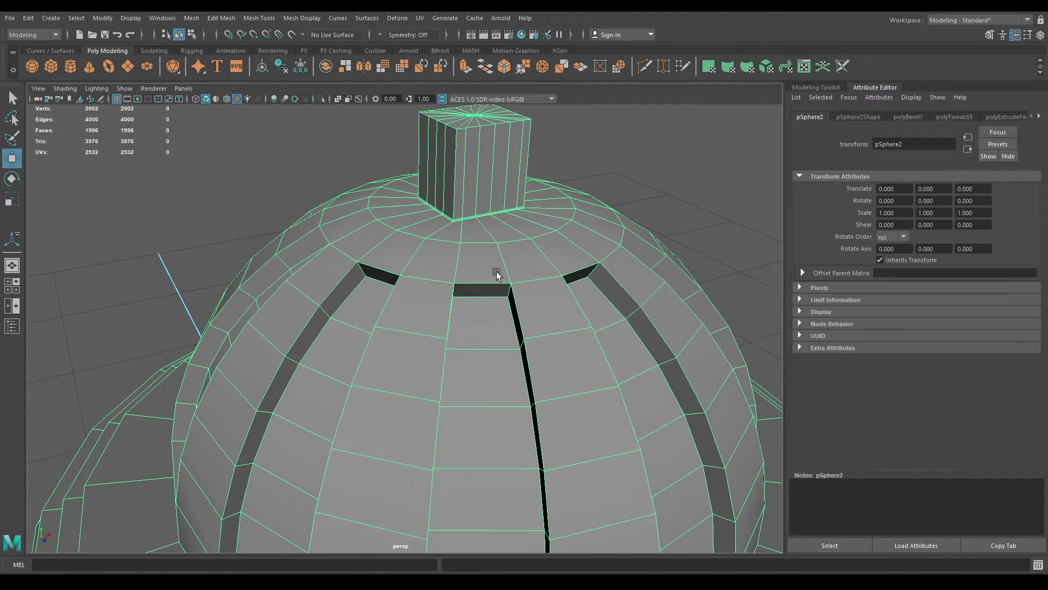
key("3")
left_click(697, 179)
left_click(579, 340)
key("1")
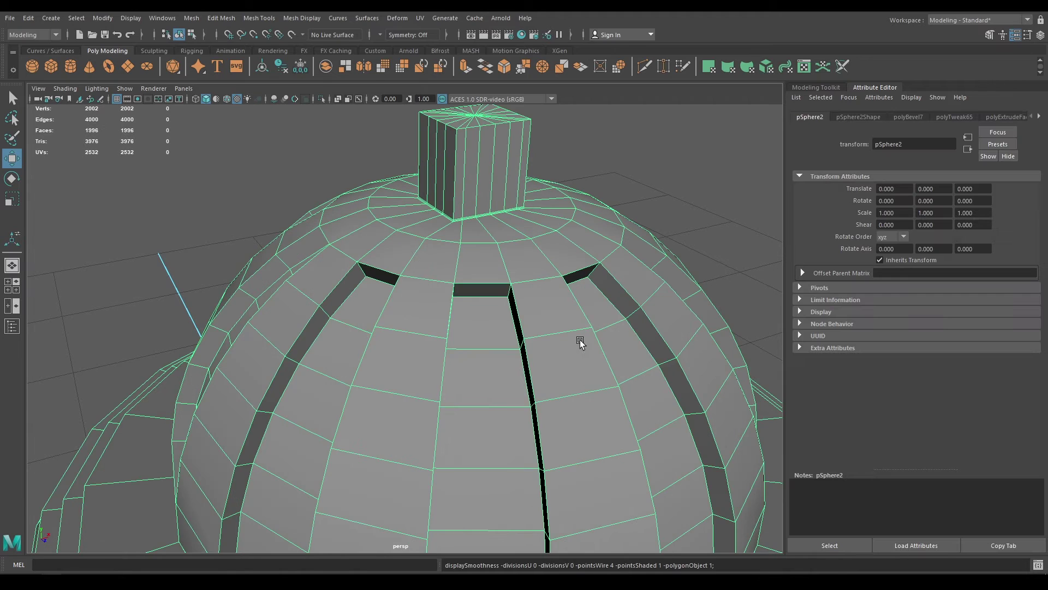
- Insert two supporting edge loops close to the corner where the dome meets the flange, one on each side
right_click_drag(529, 355, 315, 425, "alt")
middle_click_drag(314, 425, 391, 352, "alt")
right_click_drag(391, 352, 402, 403, "alt")
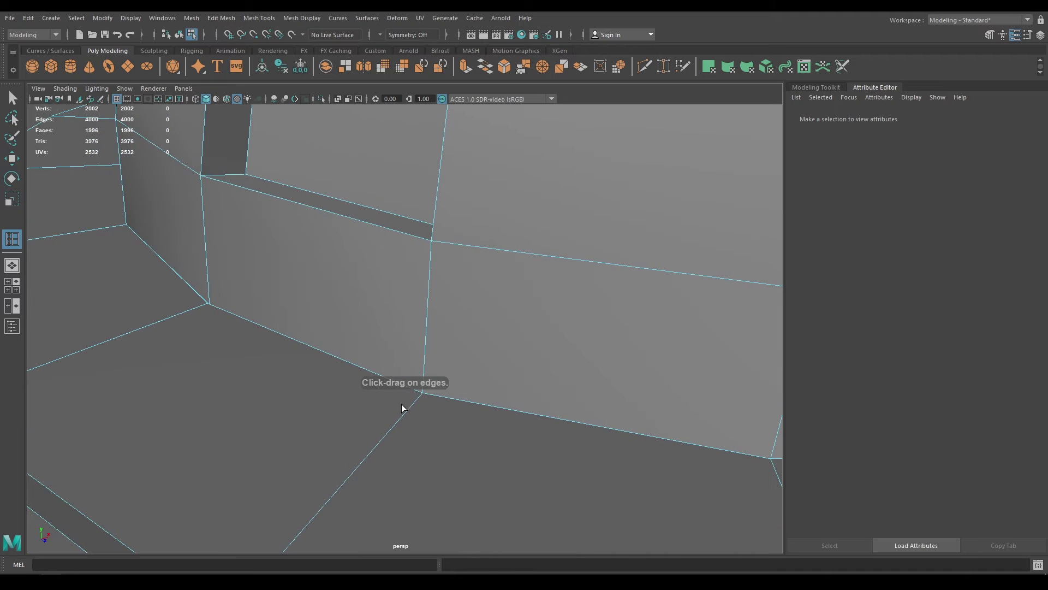
left_click(422, 390)
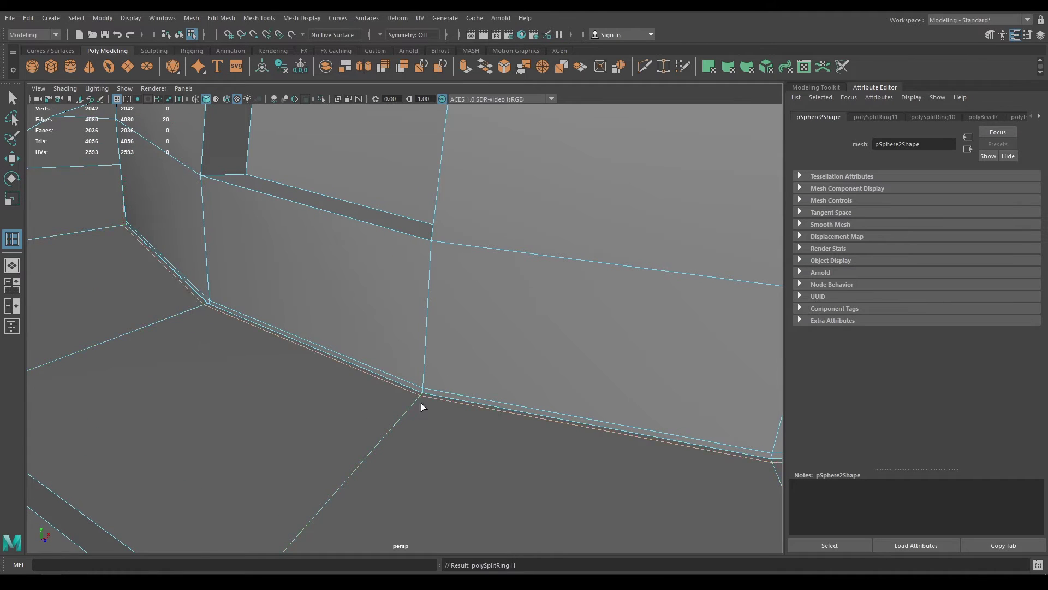
right_click_drag(421, 405, 489, 273, "alt")
key("w")
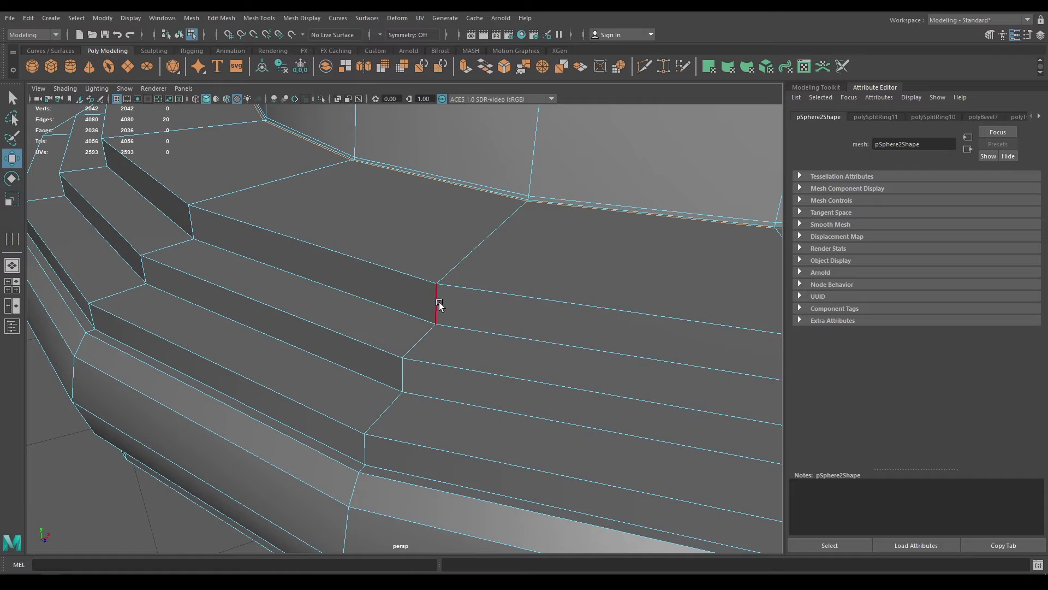
- Select the six edge loops that form the steps on the upper side of the flange
double_click(475, 289)
double_click(469, 327, "shift")
double_click(464, 367, "shift")
double_click(460, 402, "shift")
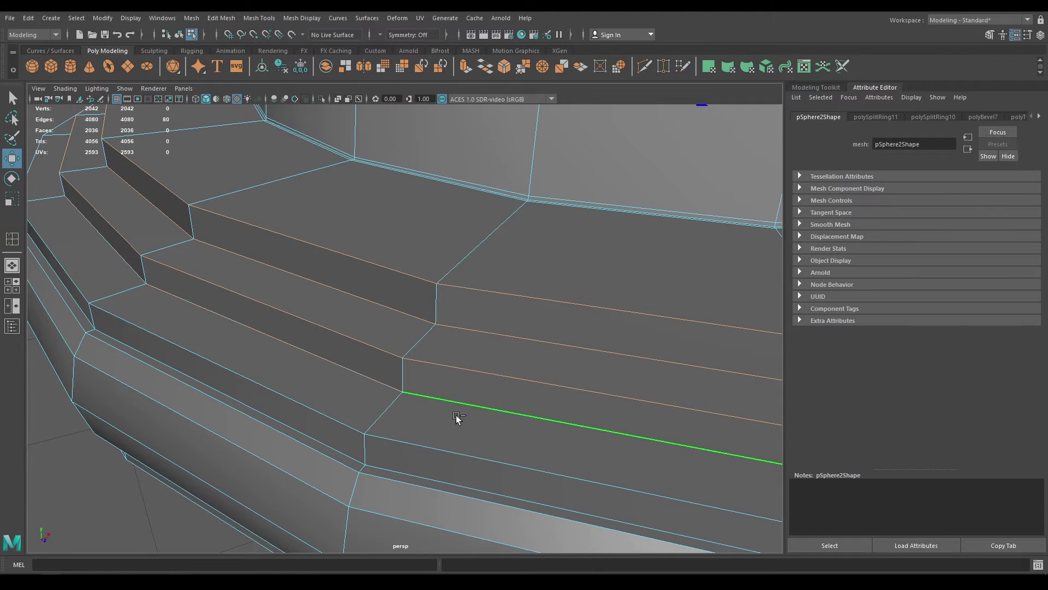
double_click(445, 449, "shift")
double_click(432, 477, "shift")
middle_click_drag(450, 479, 460, 348, "alt")
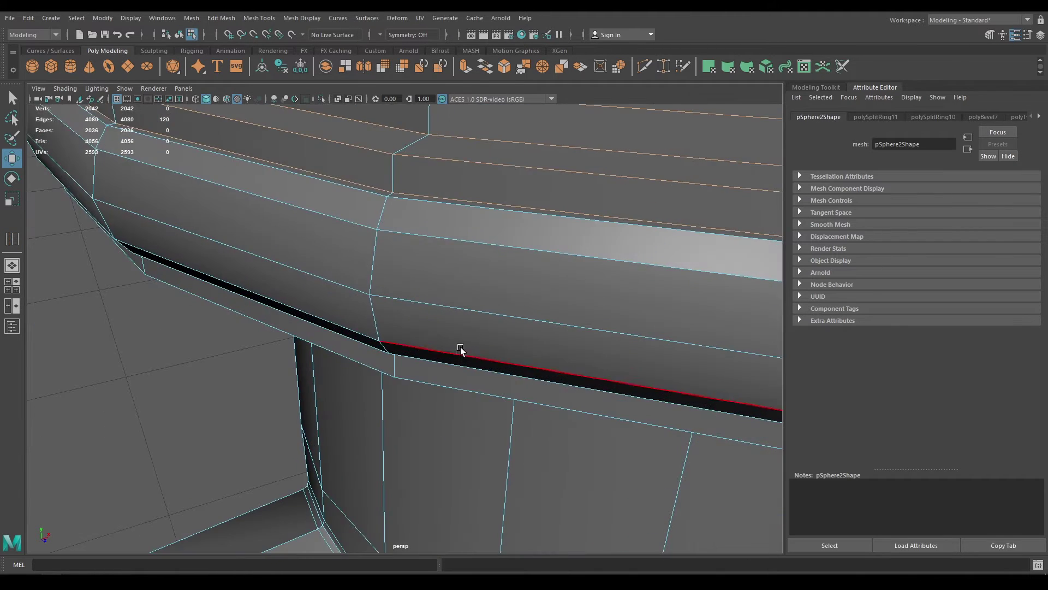
left_click_drag(437, 347, 437, 262, "alt")
middle_click_drag(437, 263, 399, 397, "alt")
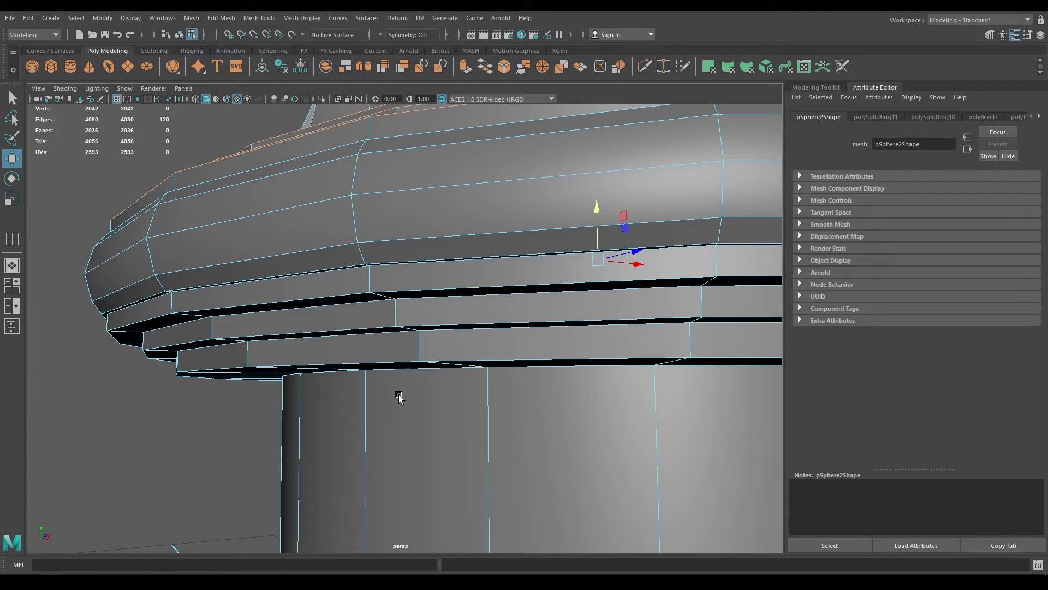
- Add the edge loops of the steps beneath the flange to the selection, down to its junction with the body
left_click_drag(399, 398, 382, 276, "alt")
left_click(382, 272, "shift")
double_click(382, 272, "shift")
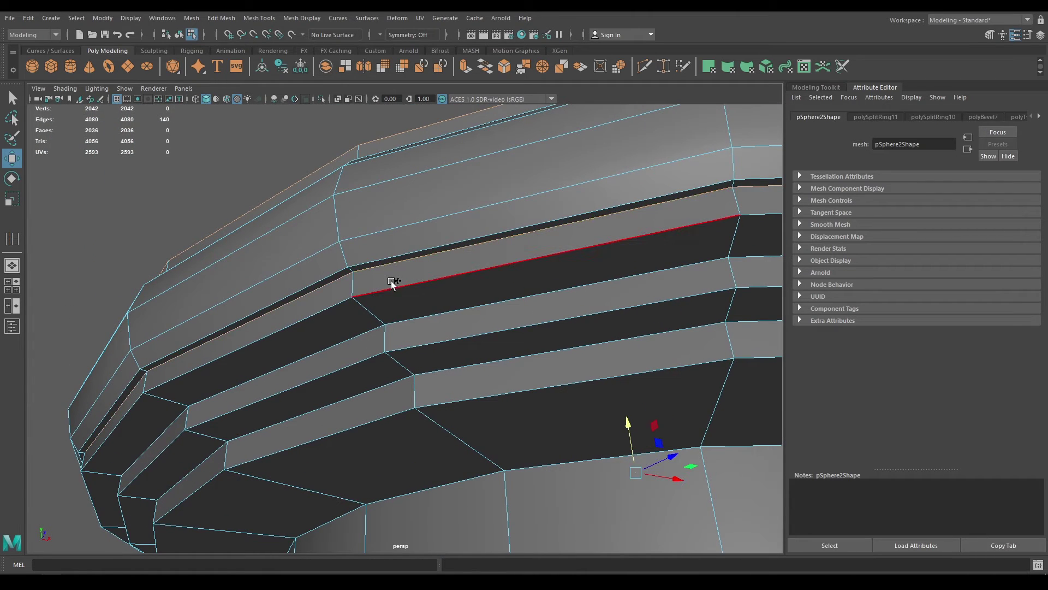
double_click(392, 283, "shift")
double_click(405, 314, "shift")
double_click(420, 341, "shift")
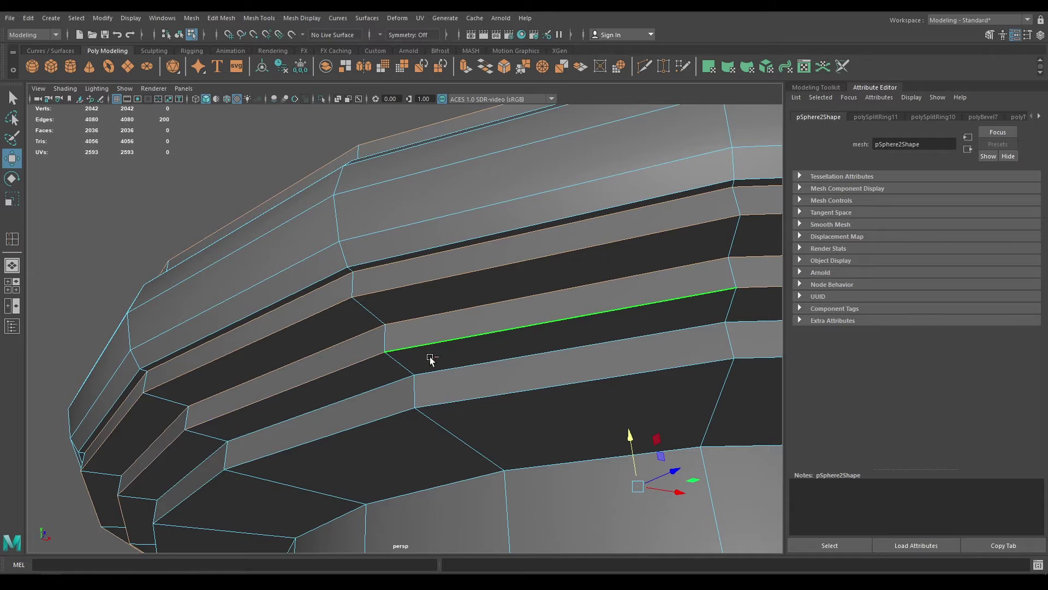
double_click(435, 371, "shift")
double_click(460, 403, "shift")
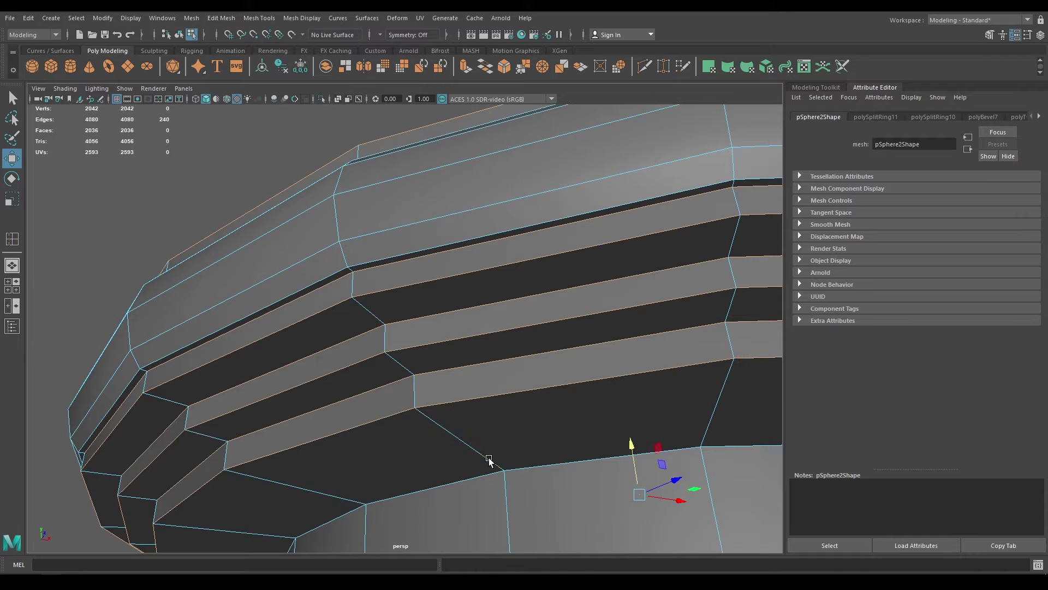
double_click(525, 465, "shift")
- Bevel the selected flange edge loops with a fraction of 0.2 and 2 segments
scroll(522, 440, "down", 8)
left_click_drag(458, 295, 504, 377, "alt")
scroll(491, 482, "up", 7)
right_click_drag(343, 361, 395, 358, "shift")
left_click_drag(394, 328, 415, 383, "alt")
left_click_drag(610, 234, 635, 163, "alt")
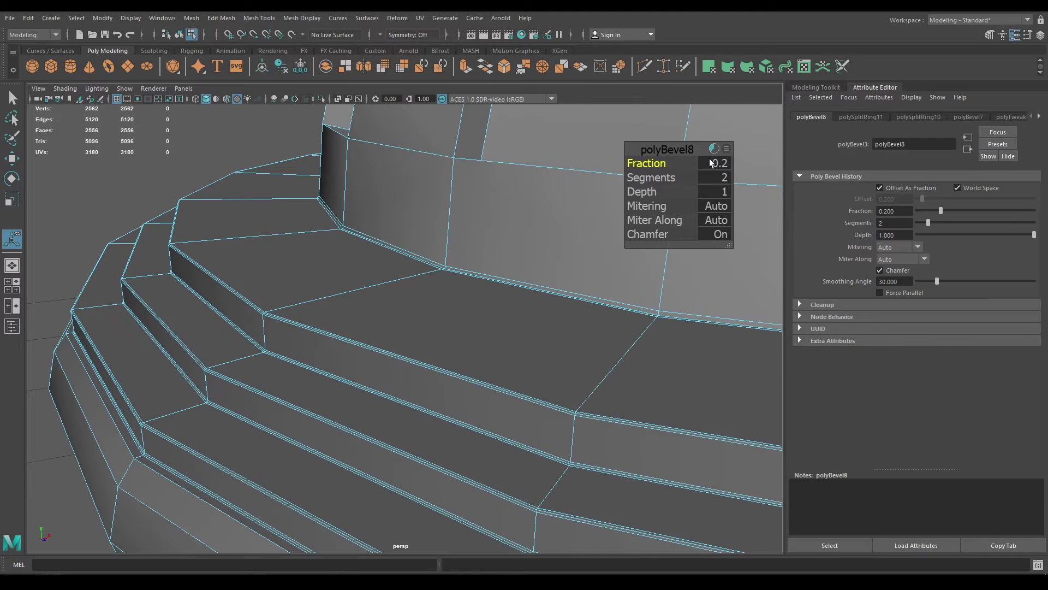
key("w")
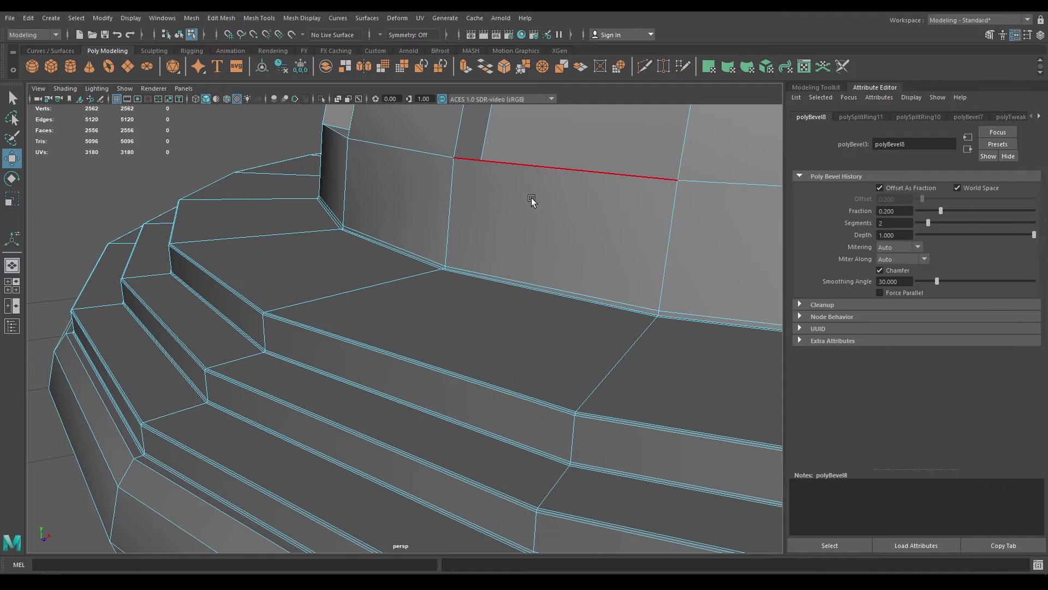
- Return to object mode, turn on the smoothed preview and examine the flange, dome and top block from several angles
key("F8")
key("3")
left_click(116, 203)
scroll(201, 383, "down", 5)
left_click_drag(201, 382, 324, 361, "alt")
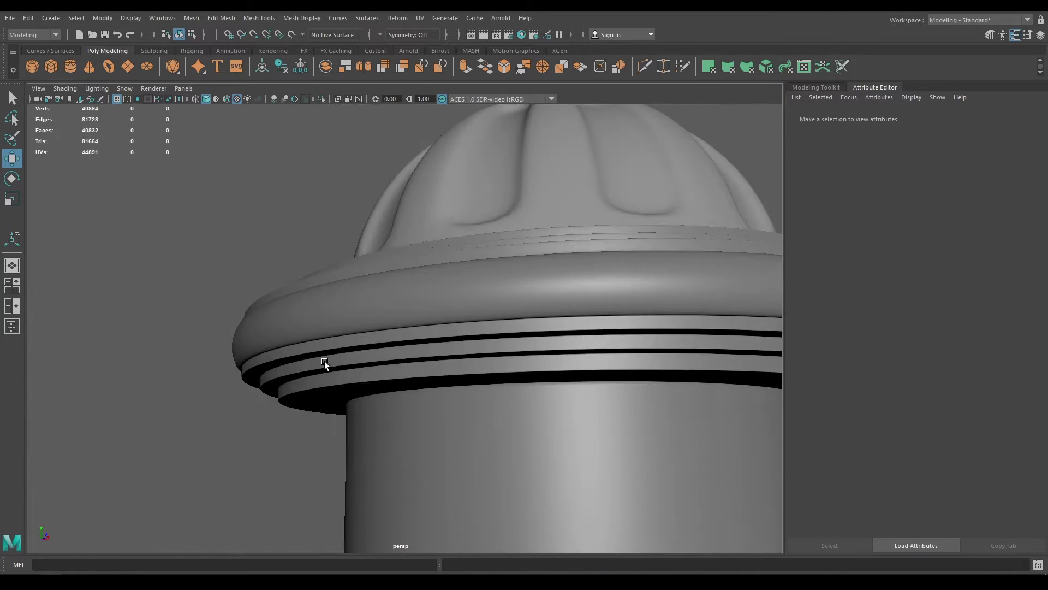
scroll(366, 363, "down", 4)
left_click_drag(407, 366, 367, 304, "alt")
scroll(359, 388, "down", 3)
right_click_drag(368, 304, 421, 466, "alt")
left_click_drag(421, 467, 410, 435, "alt")
right_click_drag(410, 435, 482, 434, "alt")
left_click_drag(482, 434, 431, 389, "alt")
scroll(431, 388, "up", 2)
left_click(440, 339)
scroll(440, 339, "down", 4)
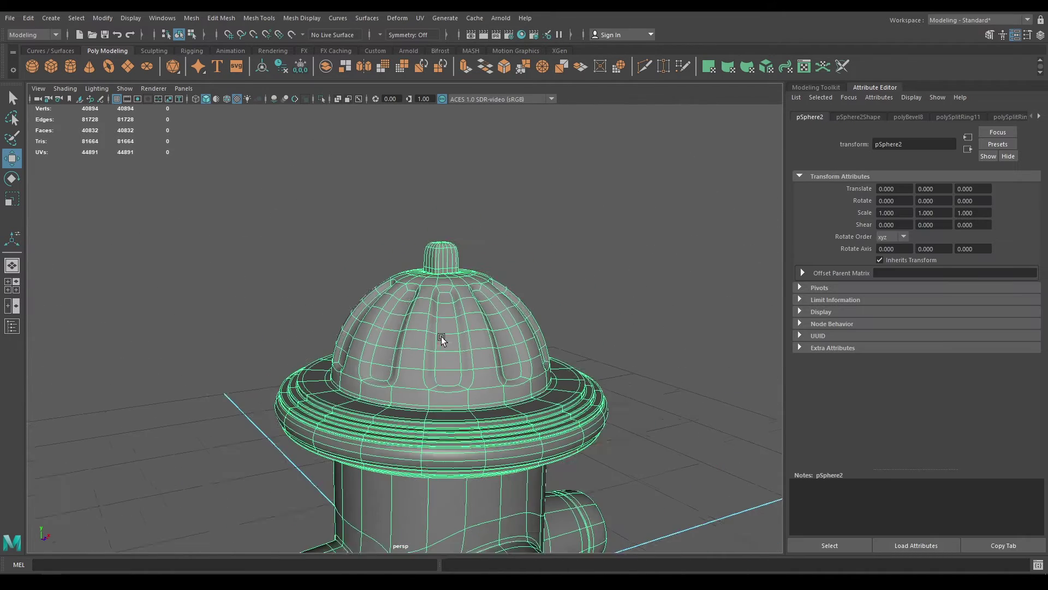
- Inspect the smoothed dome, the stepped flange and the outlets from closer up and from above
right_click_drag(444, 277, 470, 574)
right_click_drag(522, 526, 523, 545)
left_click(605, 380)
left_click_drag(573, 367, 553, 491, "alt")
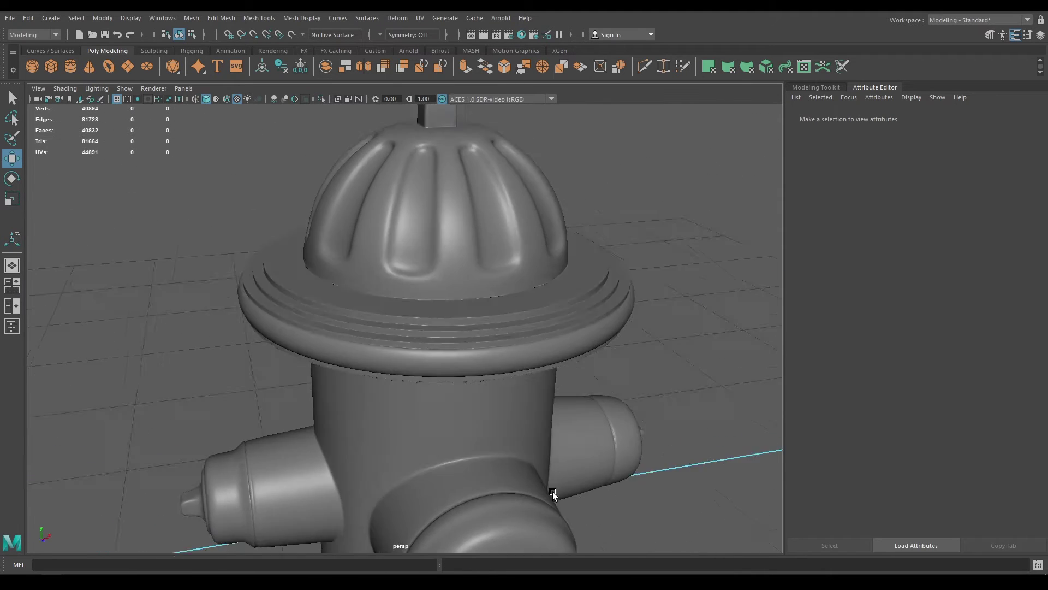
scroll(487, 509, "up", 5)
scroll(487, 508, "down", 6)
left_click_drag(628, 284, 548, 270, "alt")
scroll(440, 415, "up", 3)
scroll(440, 406, "down", 3)
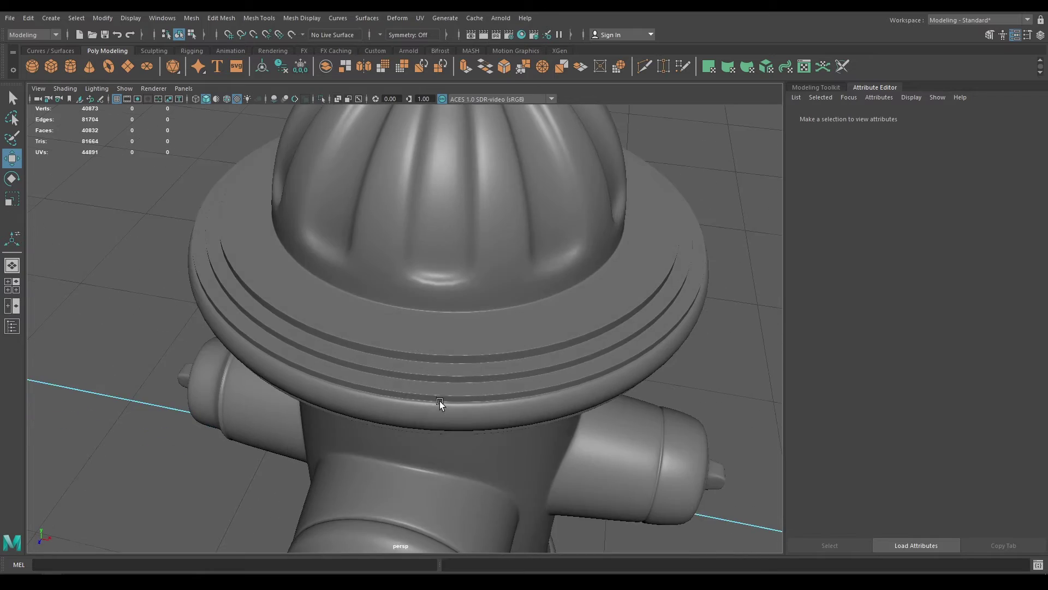
scroll(440, 433, "up", 5)
left_click(445, 289)
scroll(426, 268, "down", 4)
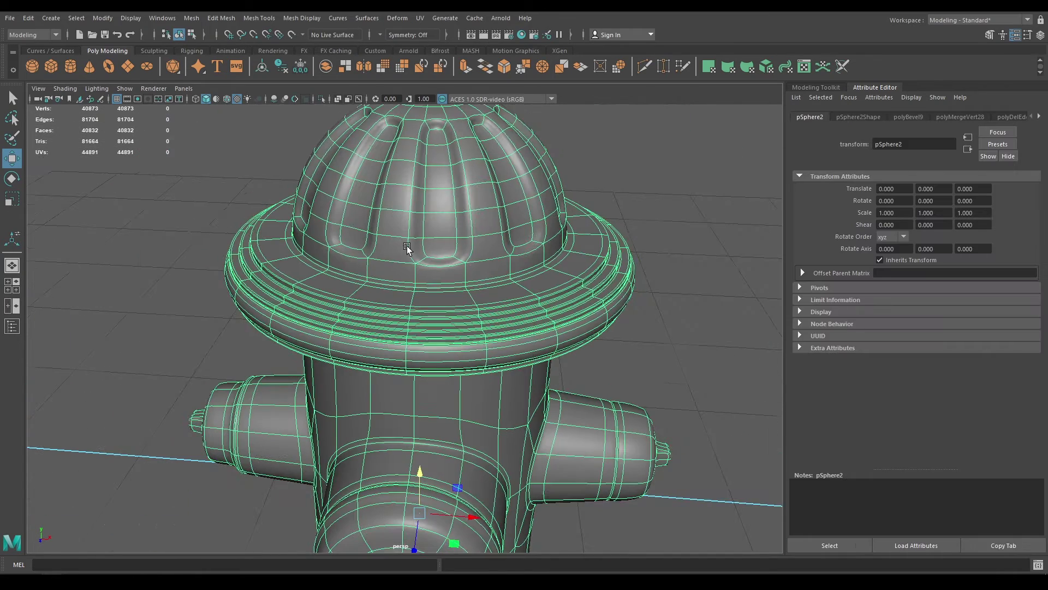
- Save the scene and switch the hydrant back to the unsmoothed display
key("ctrl+s")
key("1")
left_click(705, 293)
scroll(613, 295, "down", 3)
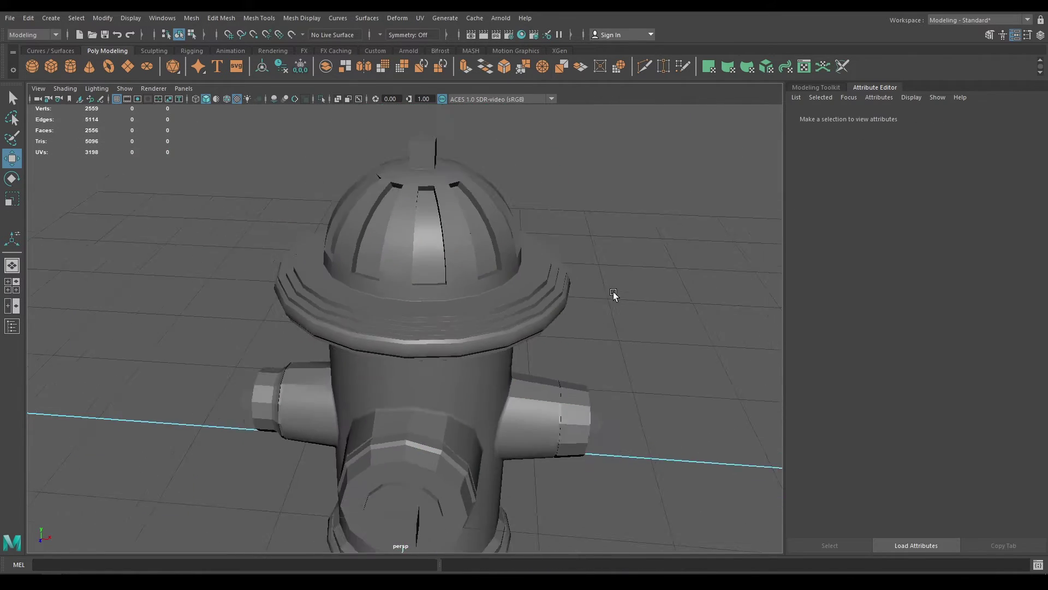
- In edge mode, select the first edge loops of the narrow groove around the side outlet
left_click_drag(627, 349, 601, 311, "alt")
scroll(601, 312, "up", 3)
middle_click_drag(494, 486, 497, 371, "alt")
left_click(498, 373)
scroll(497, 372, "down", 2)
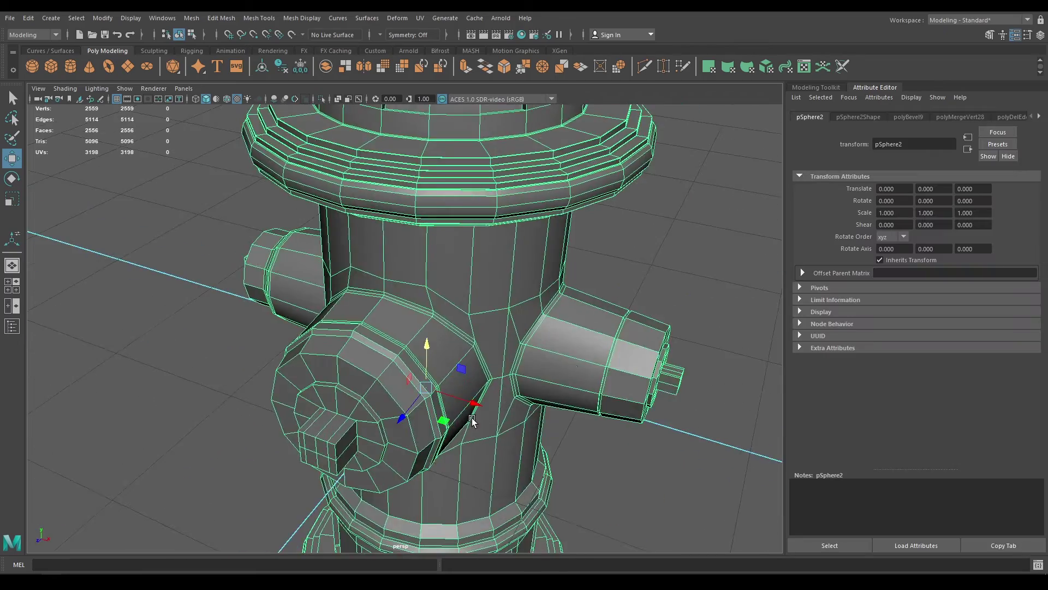
scroll(346, 453, "up", 5)
middle_click_drag(350, 344, 304, 365, "alt")
scroll(304, 365, "up", 4)
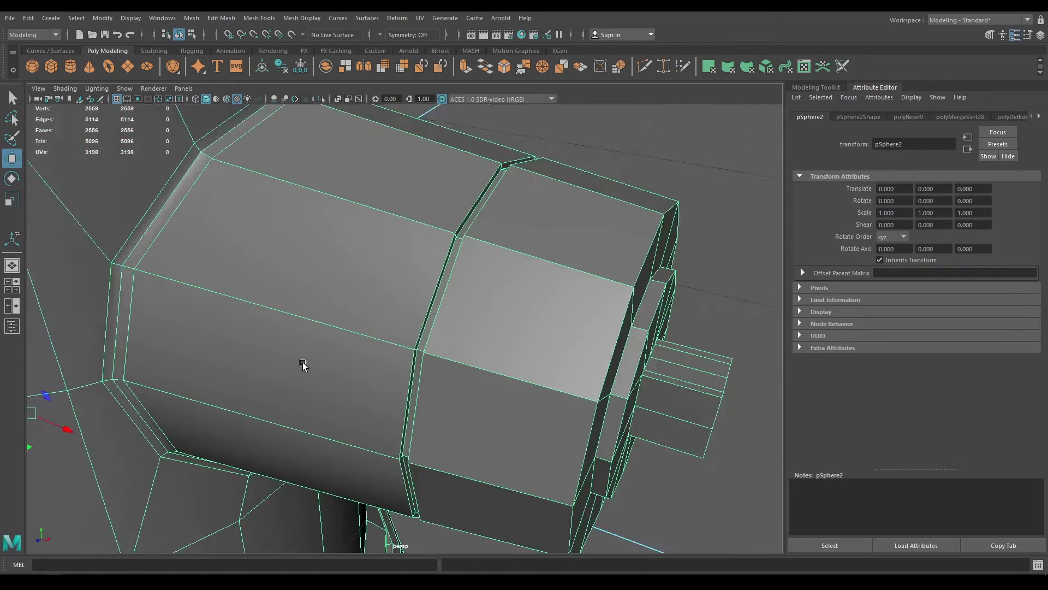
left_click_drag(491, 338, 474, 300, "alt")
right_click_drag(454, 264, 460, 181)
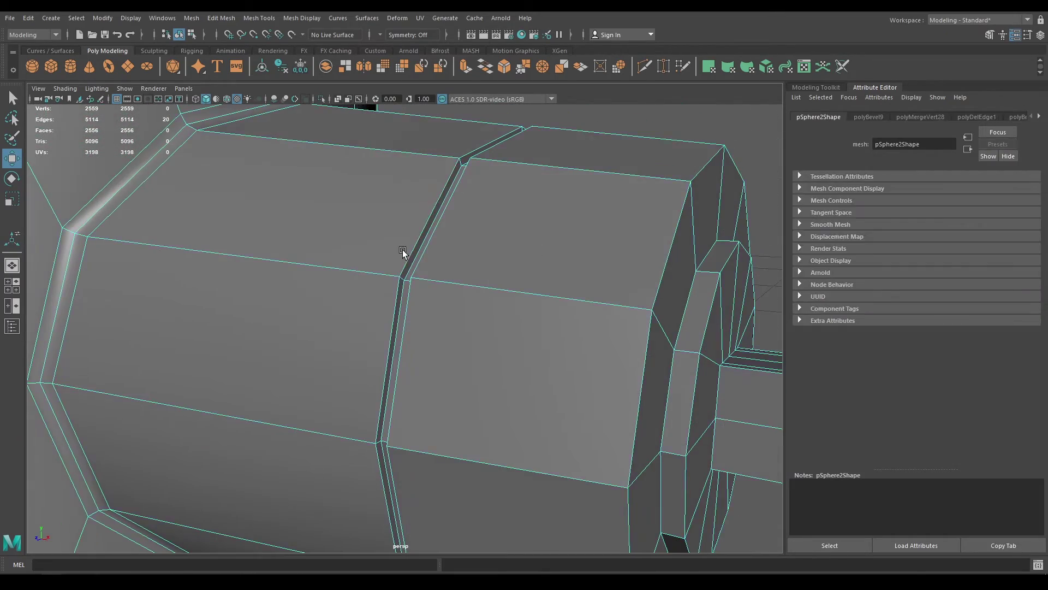
double_click(408, 257)
left_click_drag(408, 258, 426, 318, "alt")
scroll(489, 276, "down", 2)
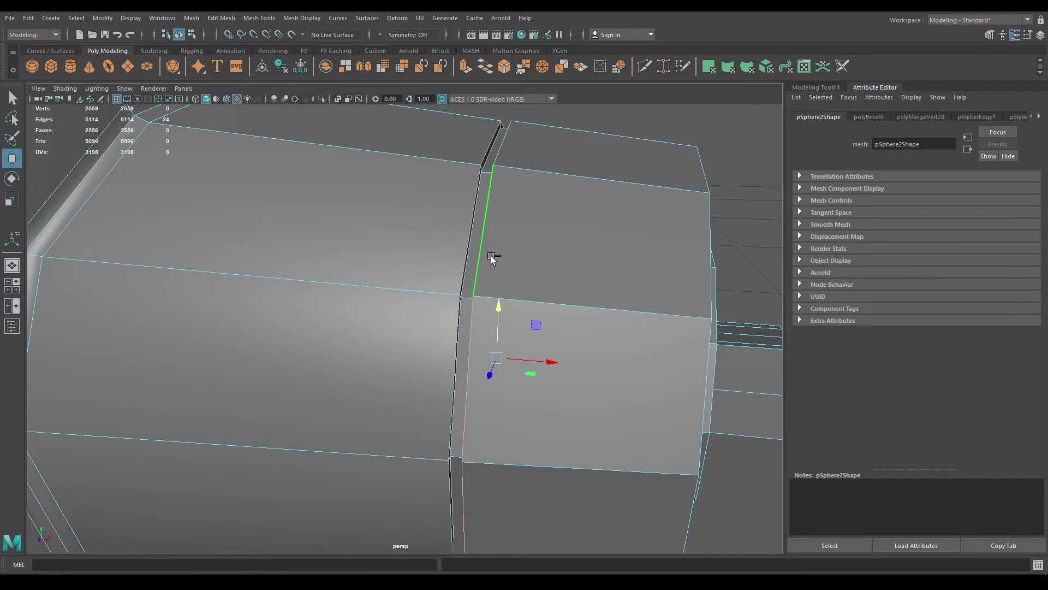
double_click(490, 277, "shift")
- Add the remaining edge loops of the side outlet's groove, including the inner ones, to the selection
scroll(428, 292, "up", 4)
left_click_drag(402, 296, 285, 224, "alt")
double_click(491, 376, "shift")
middle_click_drag(285, 224, 402, 297, "alt")
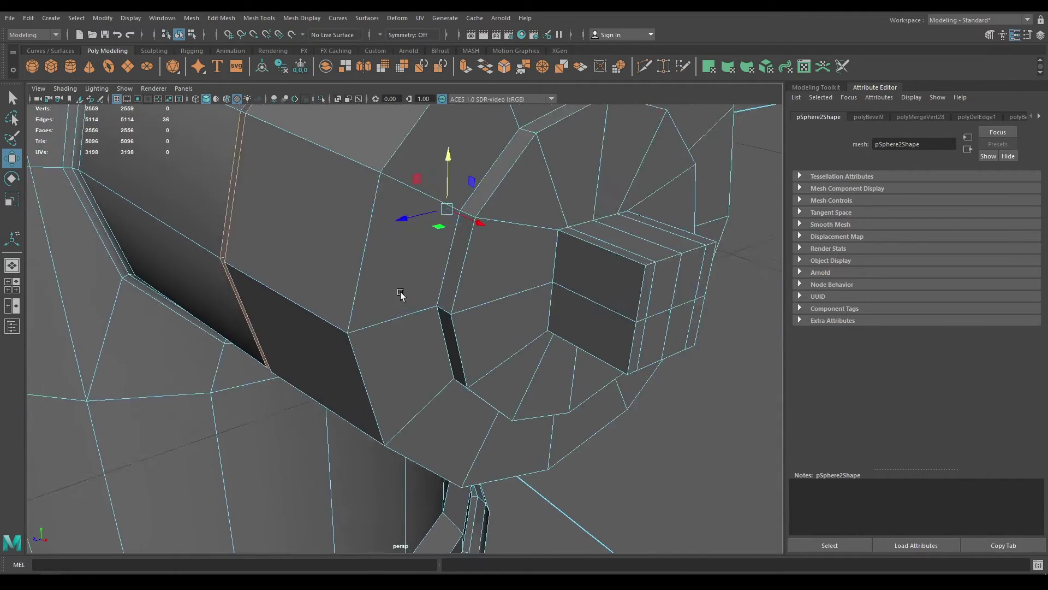
left_click_drag(402, 297, 419, 295, "alt")
right_click_drag(419, 295, 514, 396, "alt")
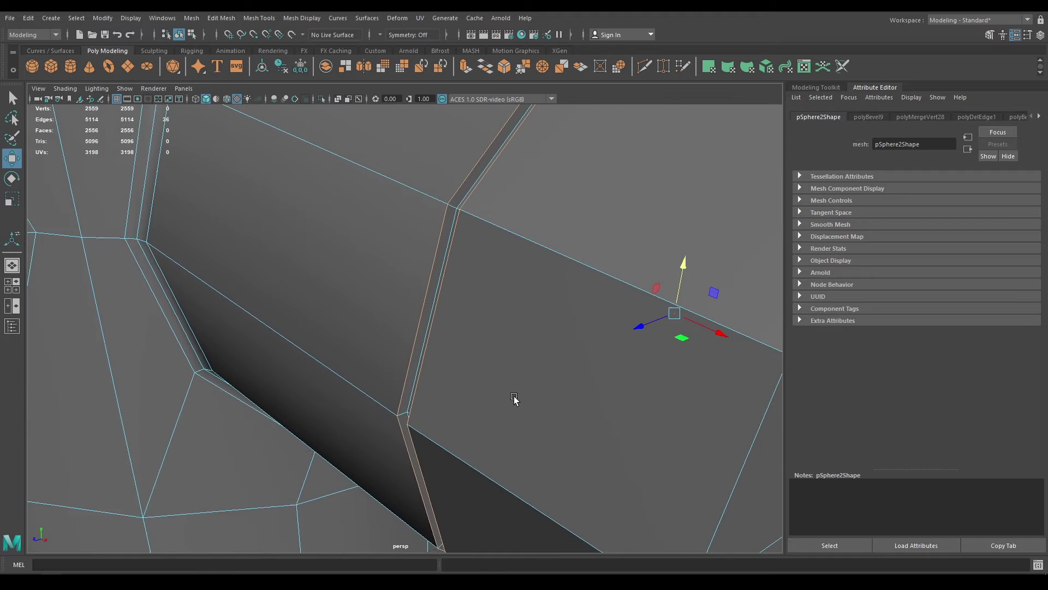
left_click_drag(514, 399, 449, 294, "alt")
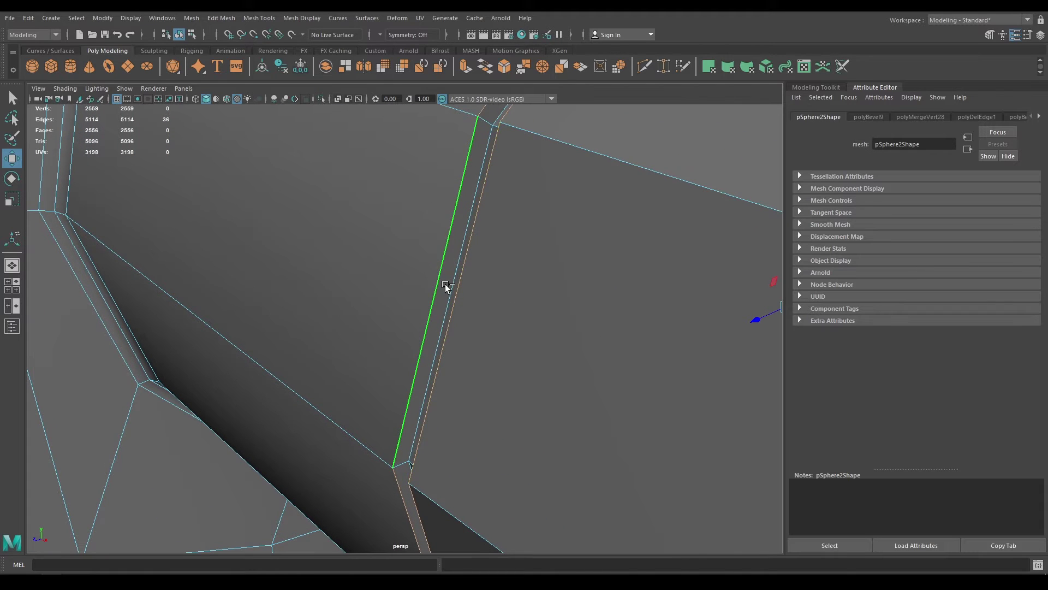
right_click_drag(455, 260, 469, 308, "alt")
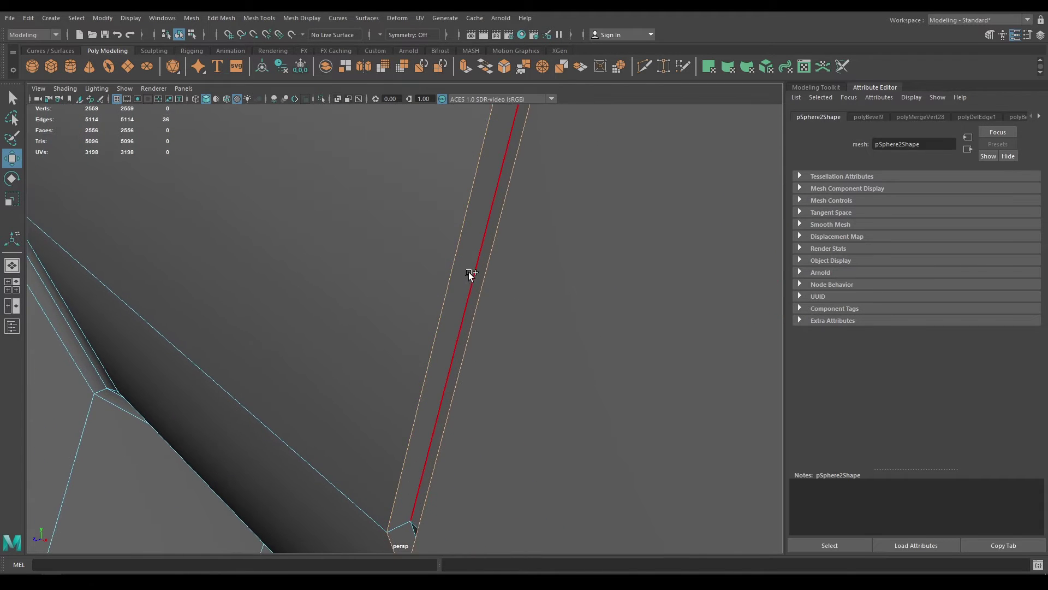
double_click(468, 273, "shift")
- Add the edge loops of the side outlet's cap rim, inner ring and square nut to the selection
scroll(530, 365, "down", 10)
scroll(484, 513, "up", 6)
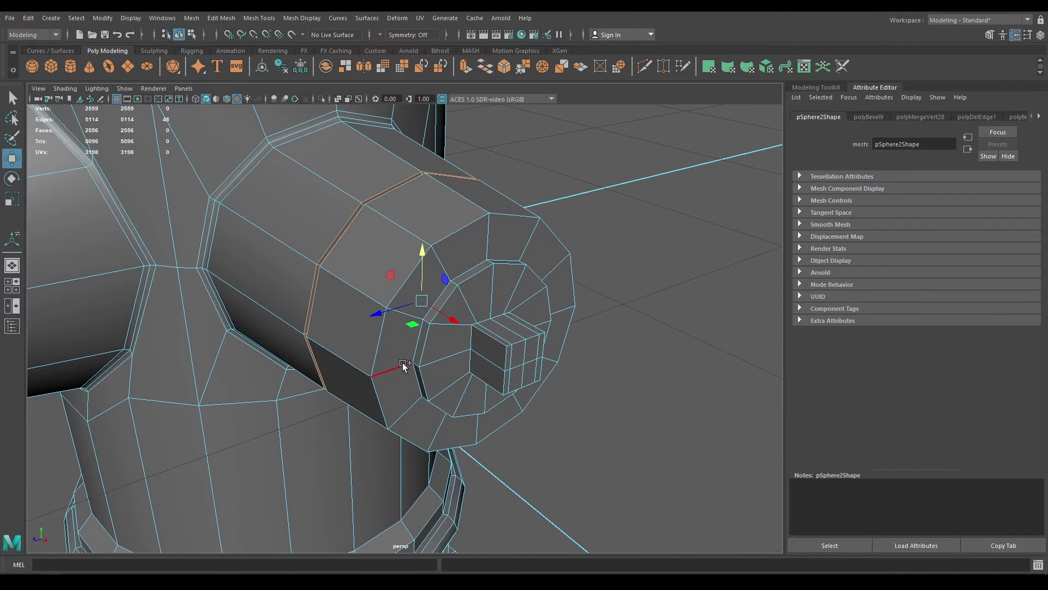
double_click(402, 343, "shift")
double_click(411, 348, "shift")
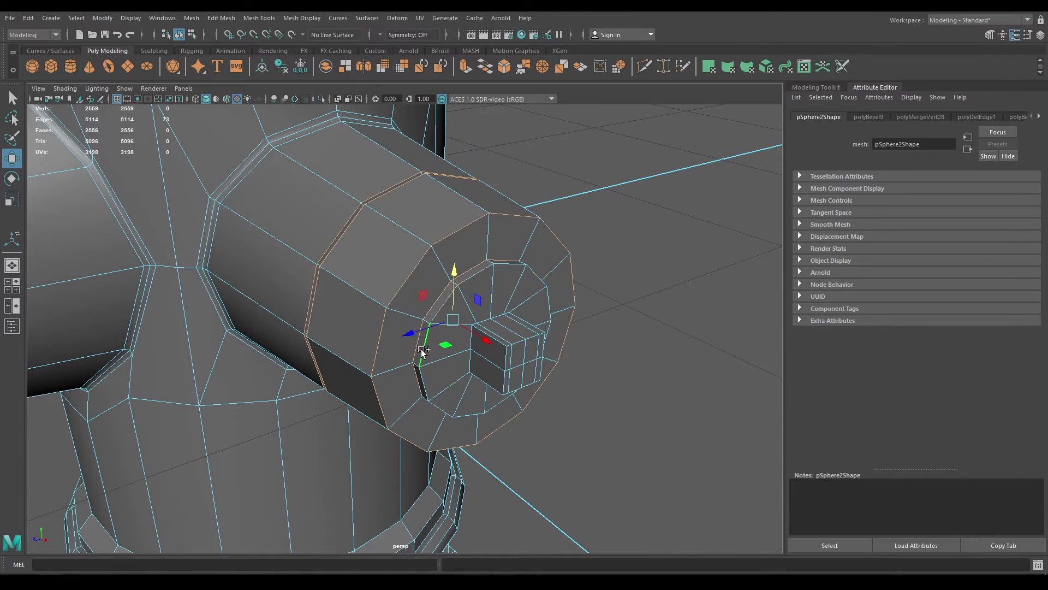
left_click(500, 357, "shift")
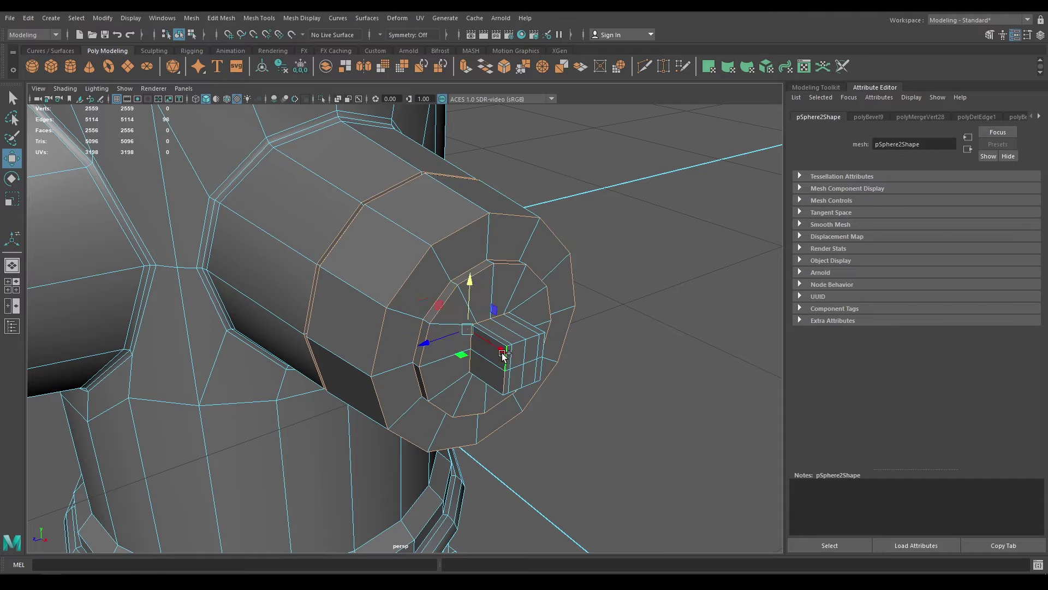
double_click(527, 383, "shift")
- Bevel the selected side outlet edges with a fraction of 0.5 and 2 segments
right_click_drag(336, 283, 378, 287, "shift")
left_click_drag(379, 287, 384, 283, "alt")
right_click_drag(384, 283, 414, 372, "alt")
left_click_drag(415, 372, 563, 234, "alt")
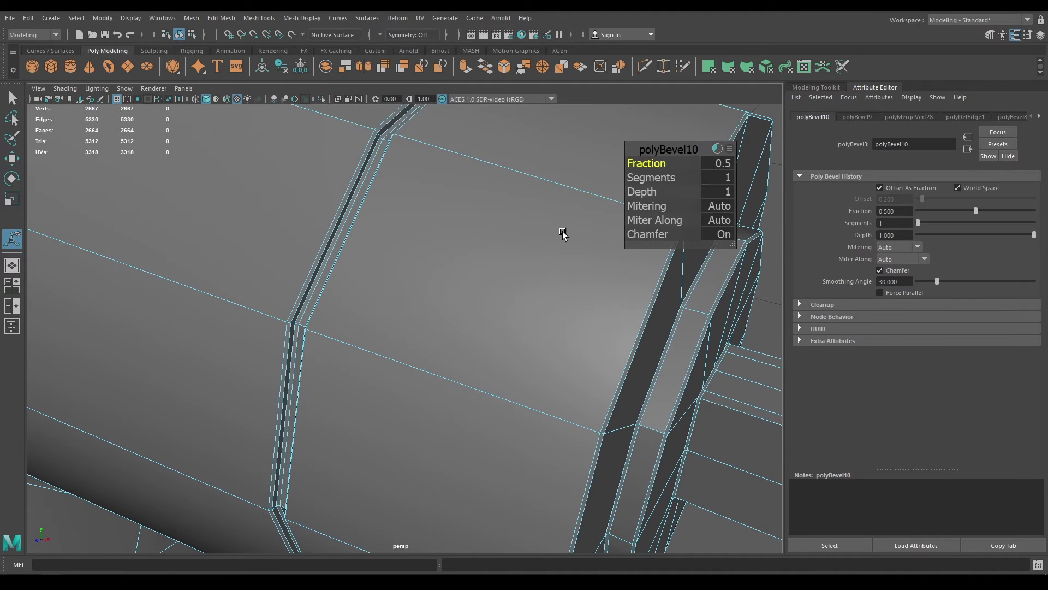
left_click_drag(647, 177, 688, 181)
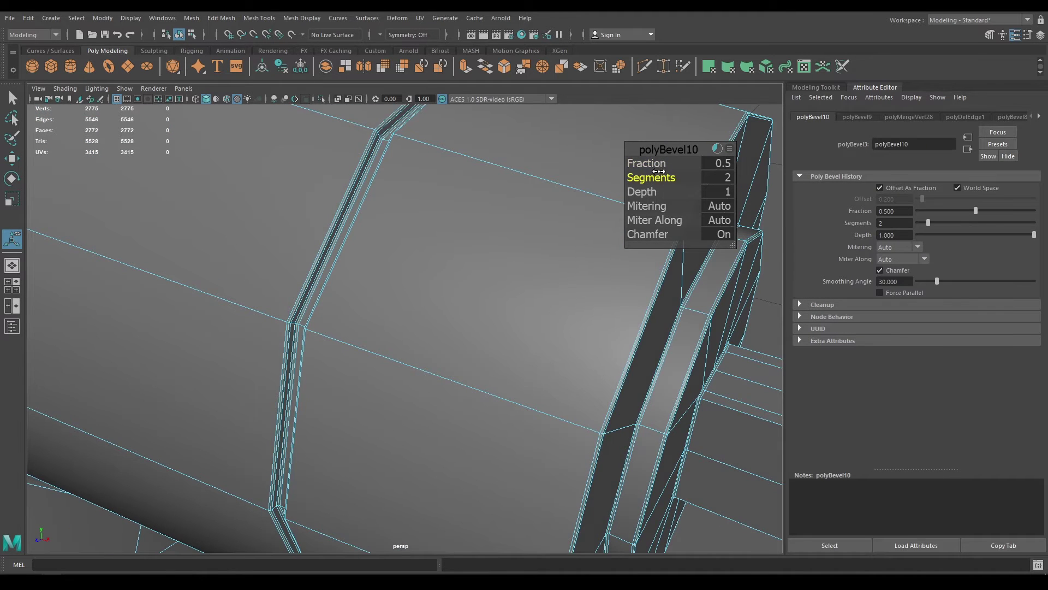
right_click_drag(567, 268, 445, 263, "alt")
middle_click_drag(444, 263, 384, 256, "alt")
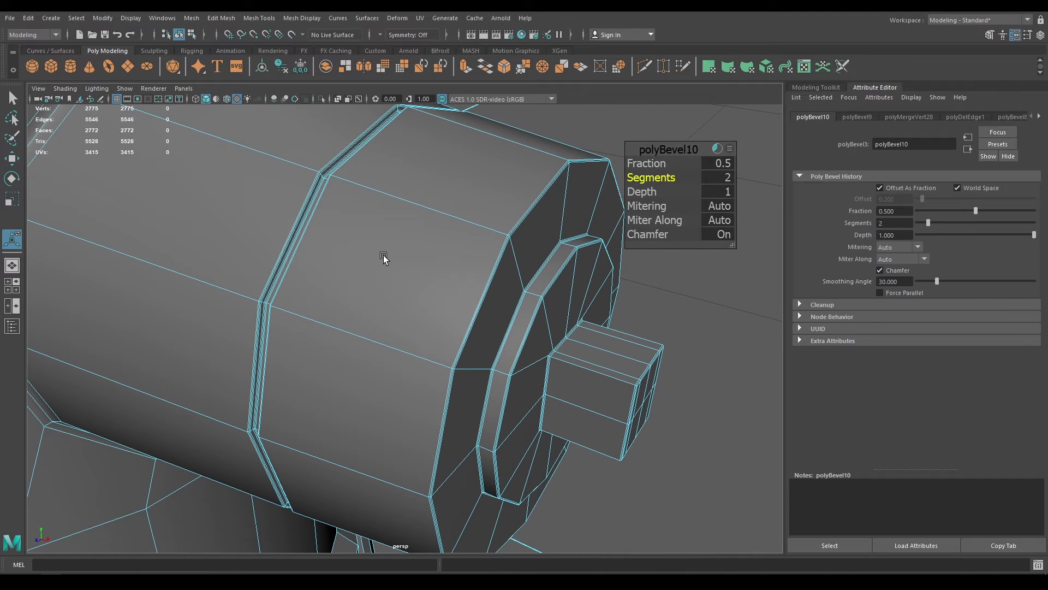
key("w")
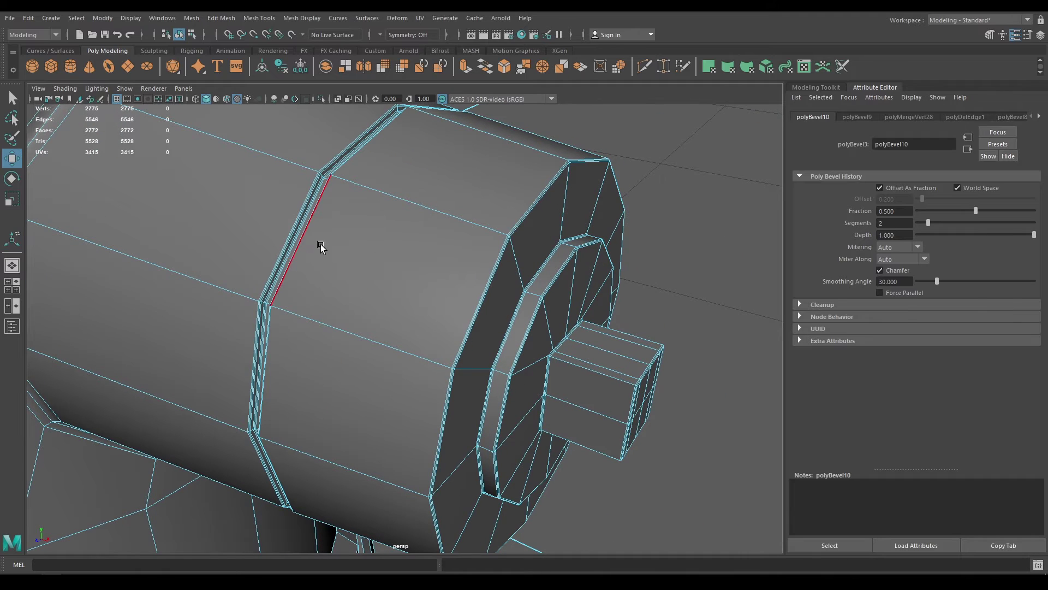
- Inspect the side outlet's groove and cap in object mode with smooth preview, and save the scene
right_click_drag(320, 258, 369, 226)
key("3")
left_click(700, 226)
scroll(611, 375, "down", 1)
right_click_drag(611, 375, 520, 221, "alt")
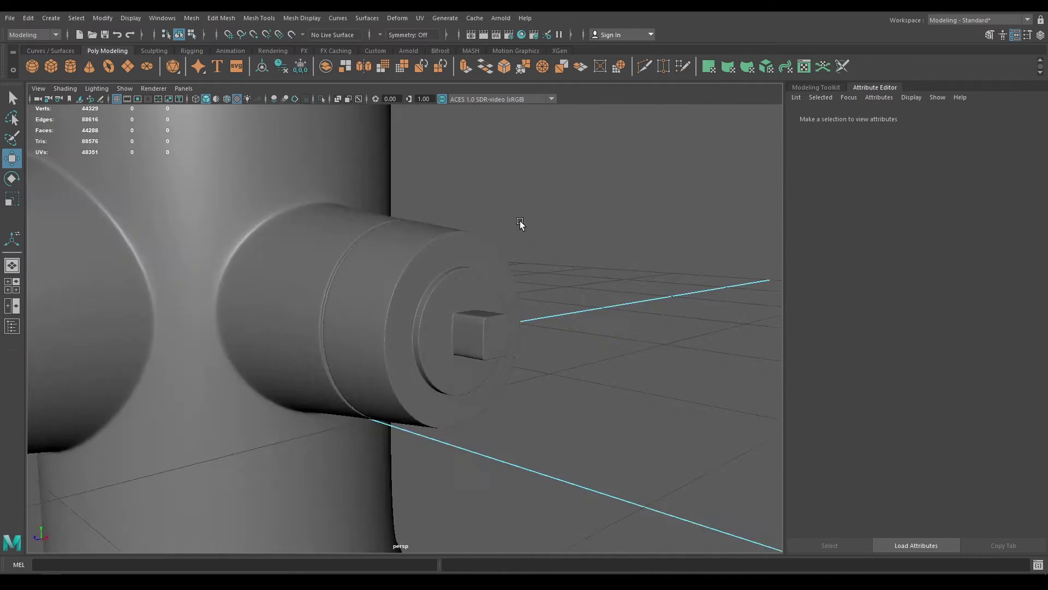
left_click_drag(520, 220, 490, 397, "alt")
right_click_drag(491, 398, 509, 451, "alt")
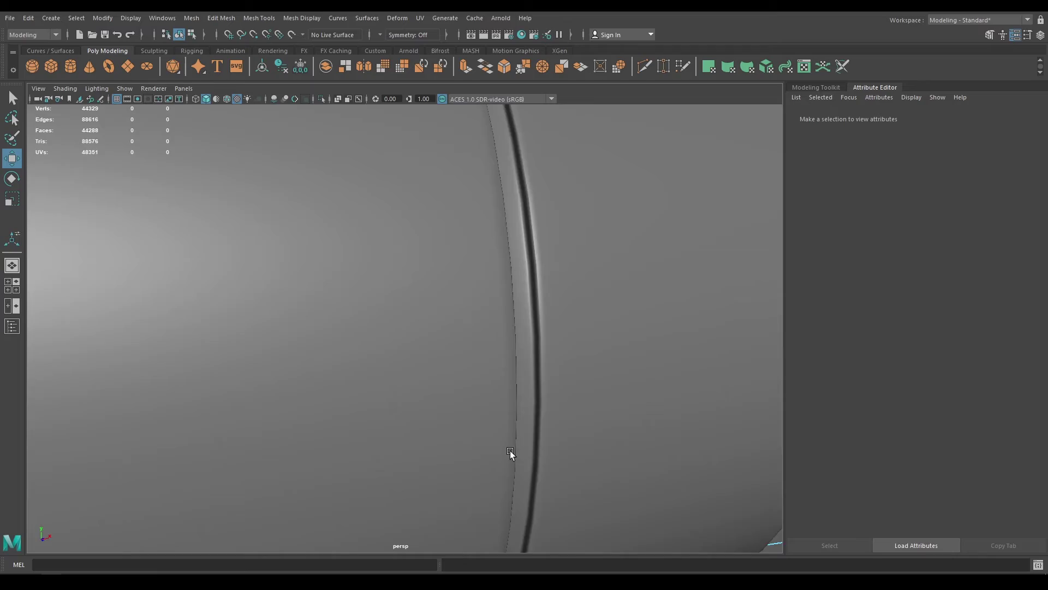
left_click_drag(510, 450, 385, 460, "alt")
left_click(373, 438)
right_click_drag(372, 438, 283, 288, "alt")
left_click_drag(284, 288, 264, 293, "alt")
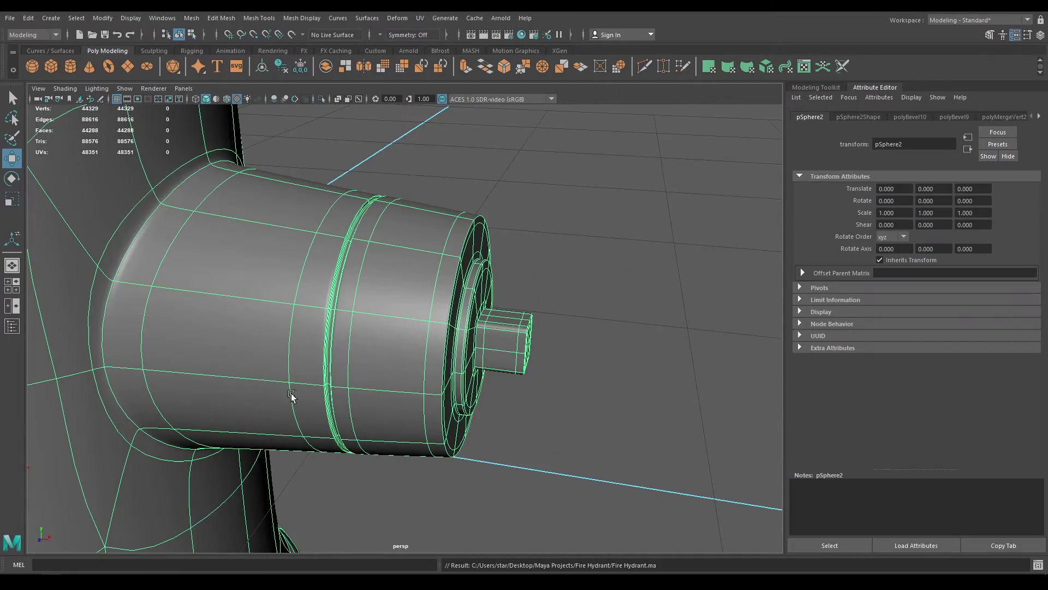
left_click_drag(290, 393, 648, 340, "alt")
- Return to the unsmoothed display and, in edge mode, select the first groove edge loops of the opposite side outlet
key("1")
left_click_drag(350, 377, 485, 386, "alt")
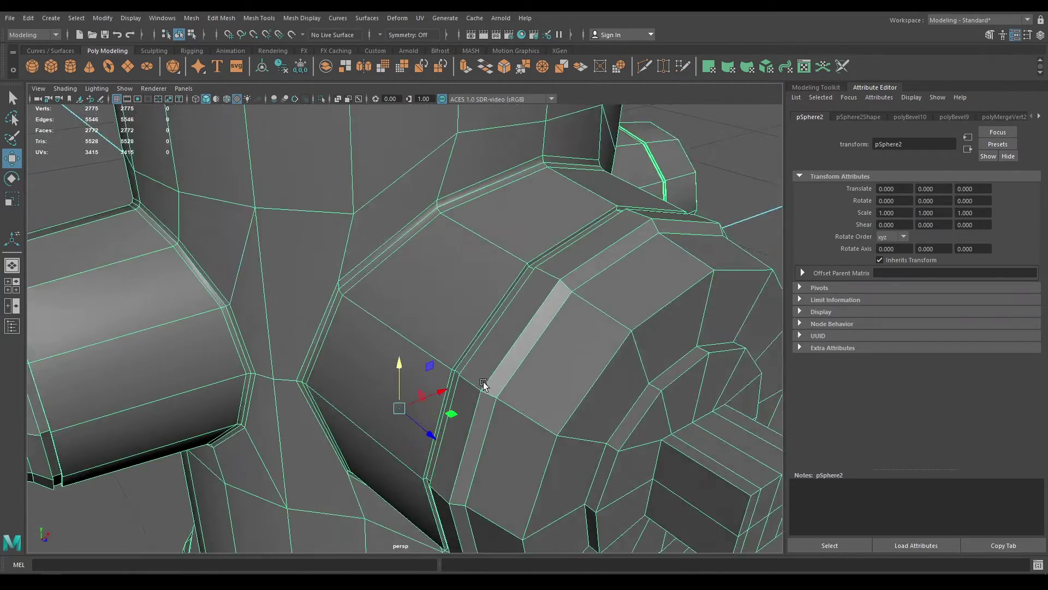
right_click_drag(484, 386, 505, 398, "alt")
mouse_move(393, 382)
left_mouse_down("alt")
mouse_move(446, 372)
mouse_move(394, 355)
mouse_move(398, 365)
left_mouse_up("alt")
right_click_drag(370, 285, 404, 314, "alt")
middle_click_drag(404, 314, 439, 365, "alt")
right_click_drag(443, 277, 441, 220)
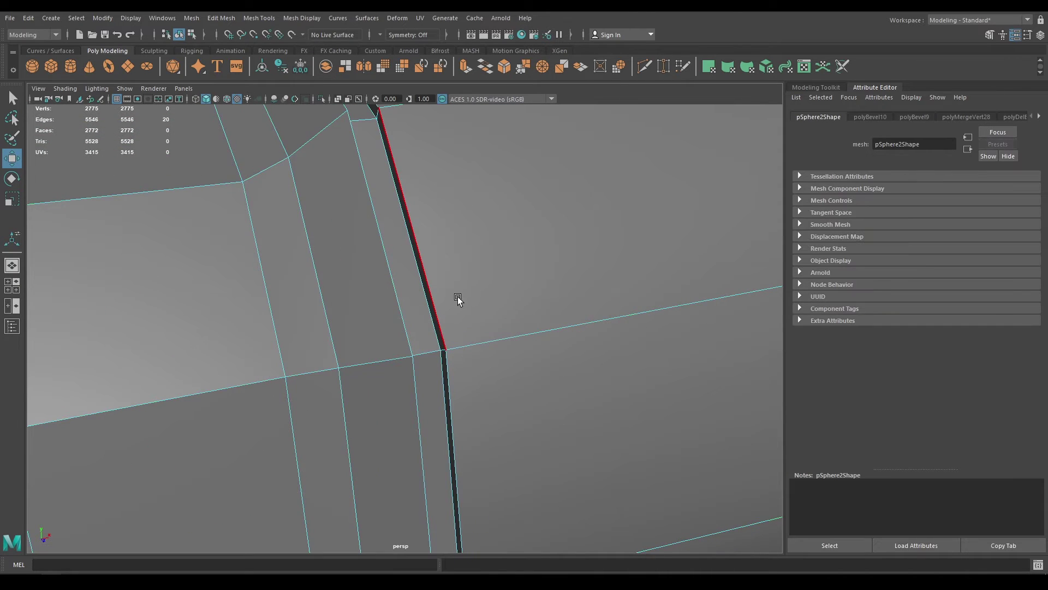
double_click(457, 296)
double_click(398, 328, "shift")
double_click(431, 330, "shift")
- Add the remaining groove loop and the edges of the collar, cap rim, inner ring and square nut to the selection
left_click_drag(431, 329, 313, 325, "alt")
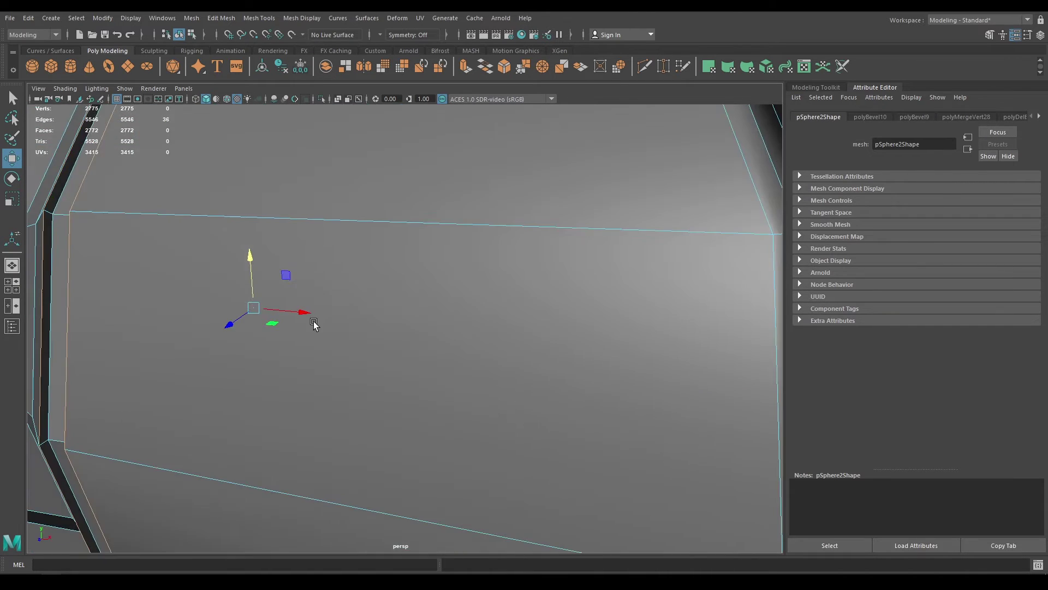
middle_click_drag(313, 325, 439, 378, "alt")
left_click_drag(458, 402, 404, 390, "alt")
double_click(385, 340, "shift")
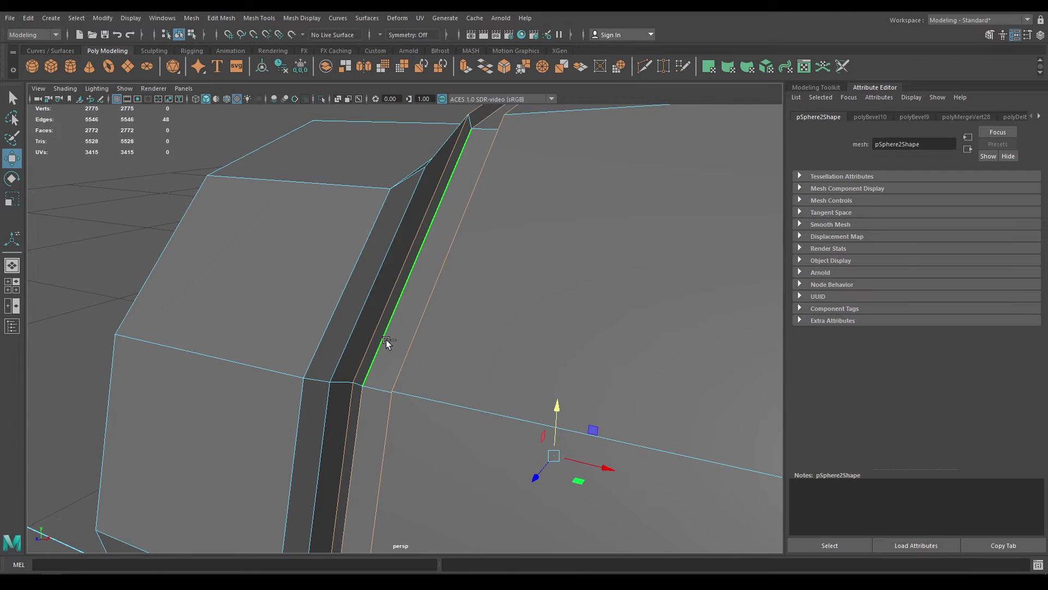
left_click_drag(386, 339, 526, 298, "alt")
double_click(526, 297, "shift")
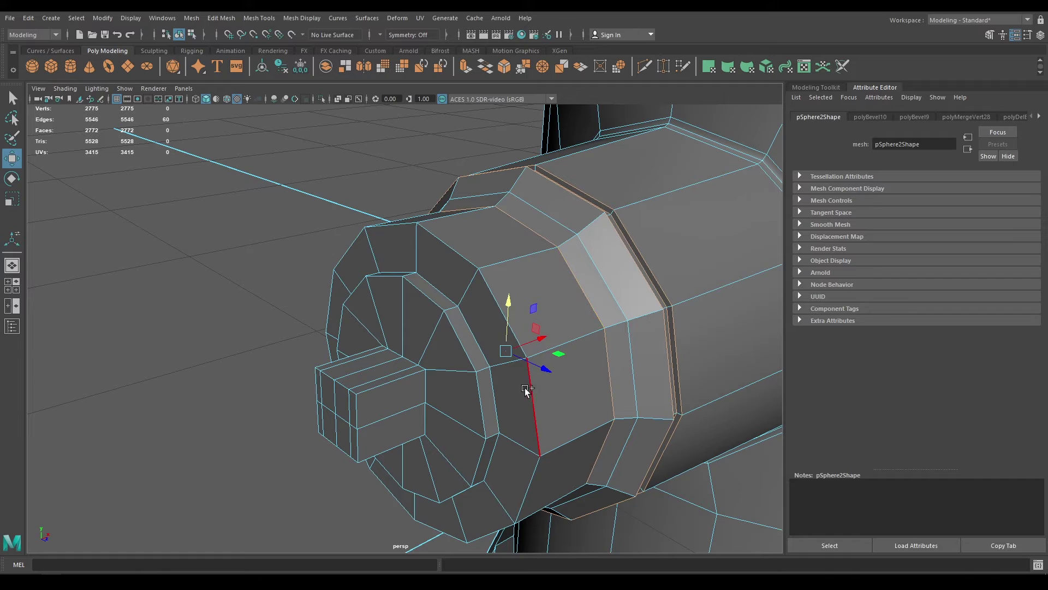
double_click(494, 392, "shift")
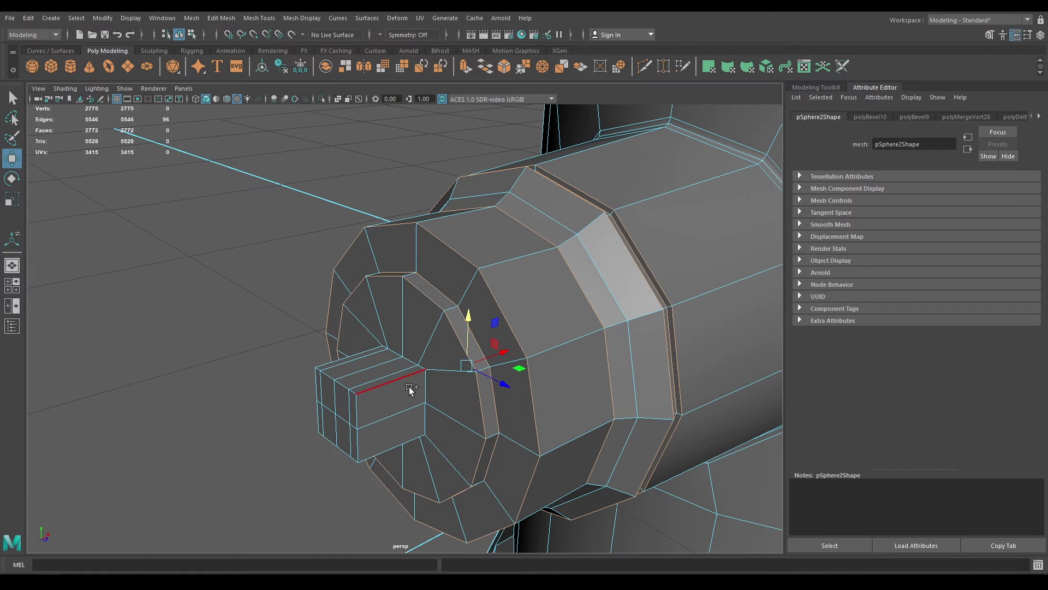
double_click(425, 385, "shift")
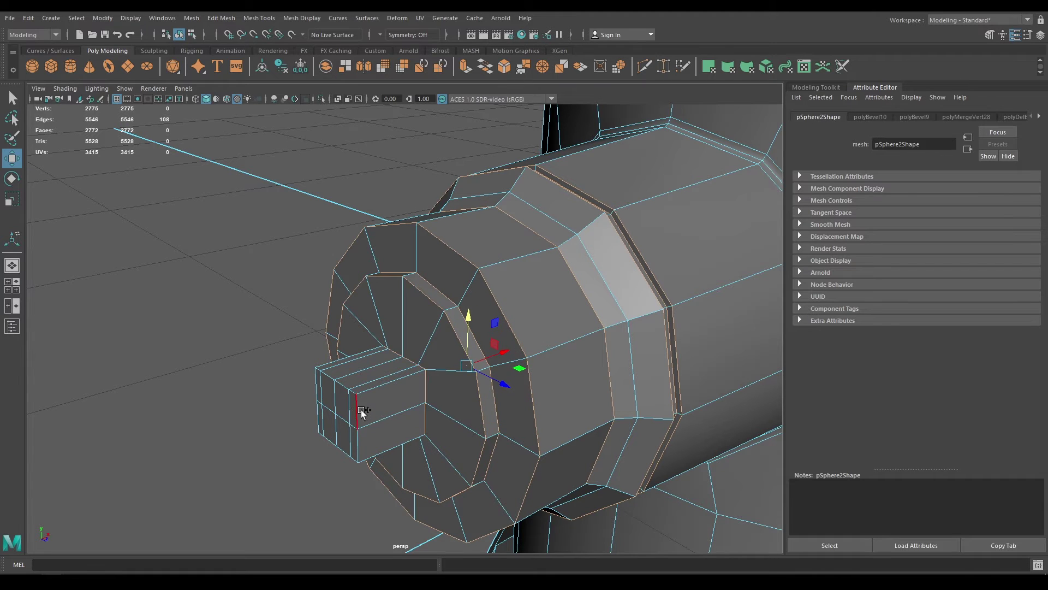
double_click(336, 384, "shift")
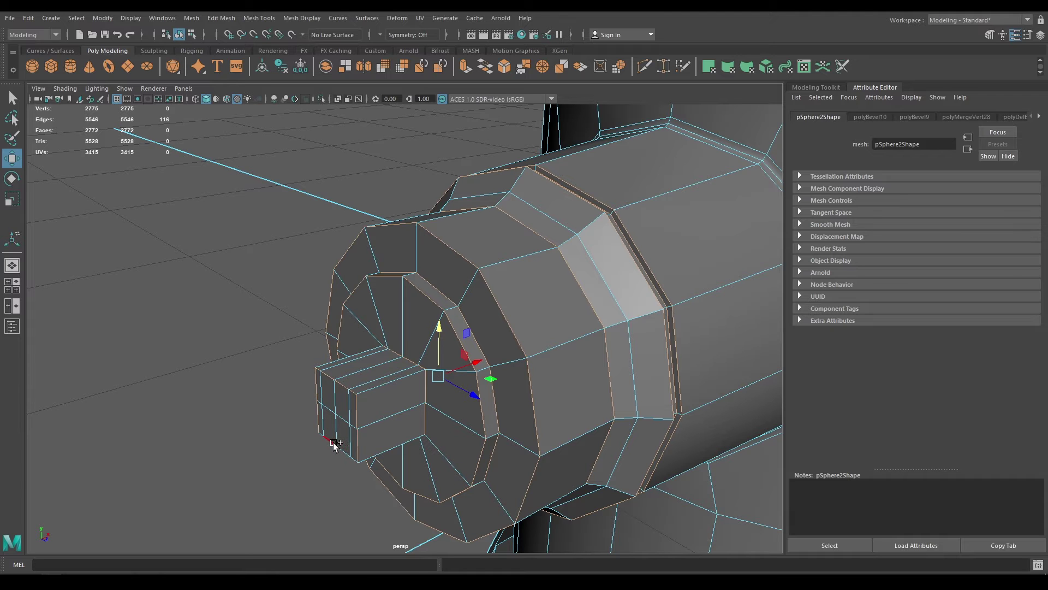
- Bevel the selected outlet edges with 2 segments and a fraction of 0.84
right_click_drag(375, 398, 428, 382, "shift")
right_click_drag(388, 257, 513, 321, "alt")
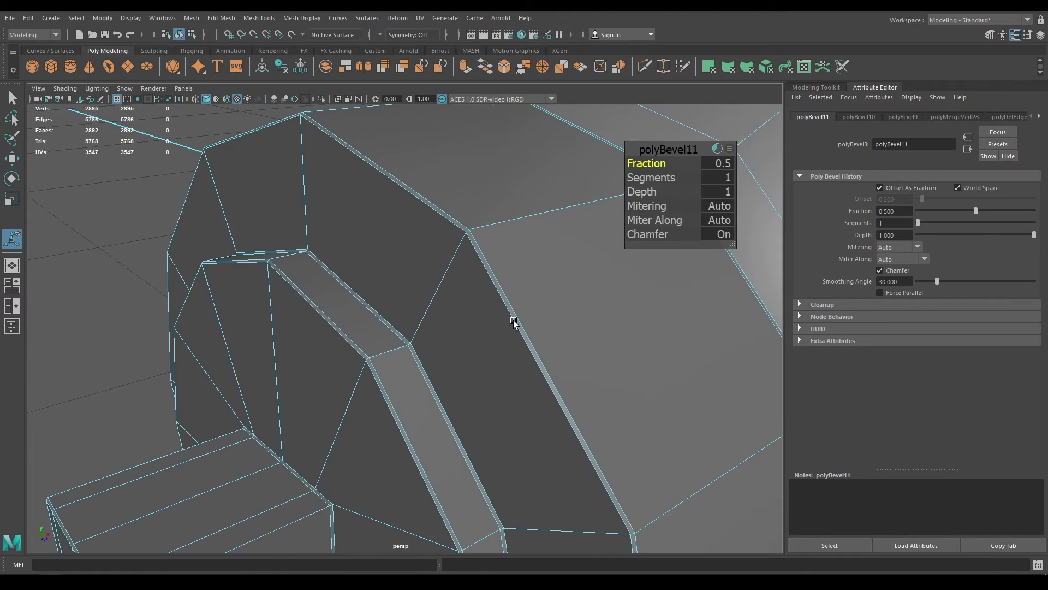
left_click_drag(658, 178, 689, 187)
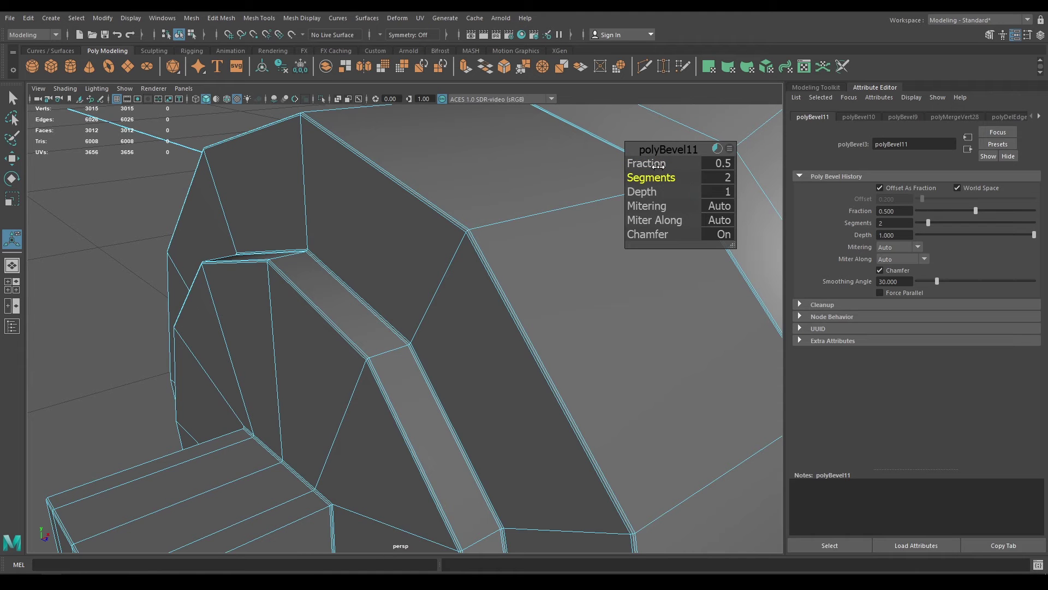
left_click_drag(561, 267, 529, 260, "alt")
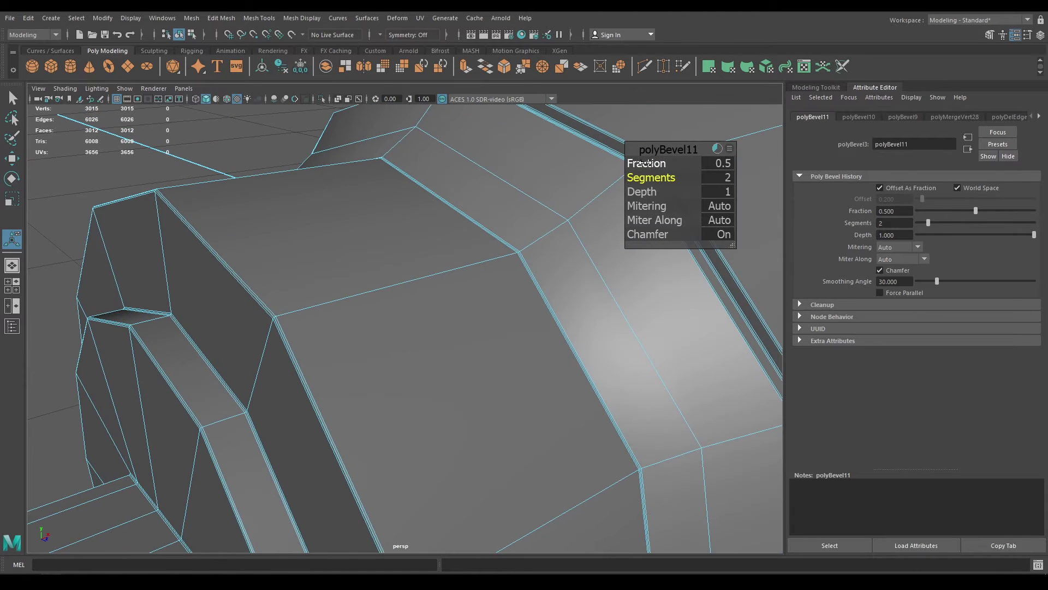
left_click_drag(650, 162, 664, 164)
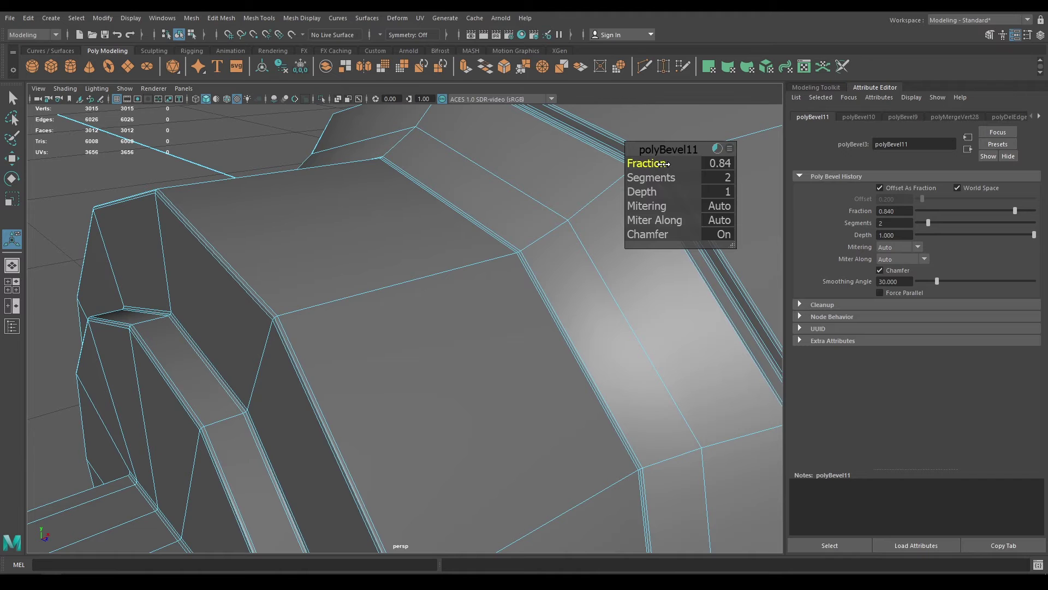
key("w")
- Preview the hydrant smoothed in object mode and inspect the newly beveled outlet's collar and groove
right_click_drag(405, 266, 483, 228)
key("3")
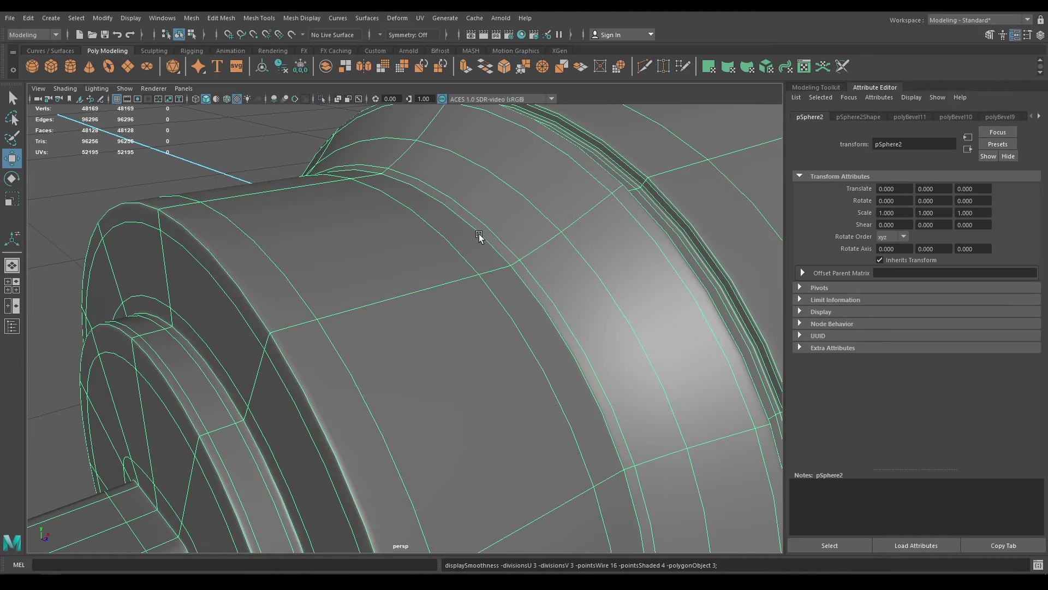
right_click_drag(461, 294, 372, 162, "alt")
left_click(261, 193)
left_click_drag(476, 301, 420, 376, "alt")
right_click_drag(421, 376, 469, 473, "alt")
left_click_drag(469, 472, 421, 473, "alt")
left_click(360, 391)
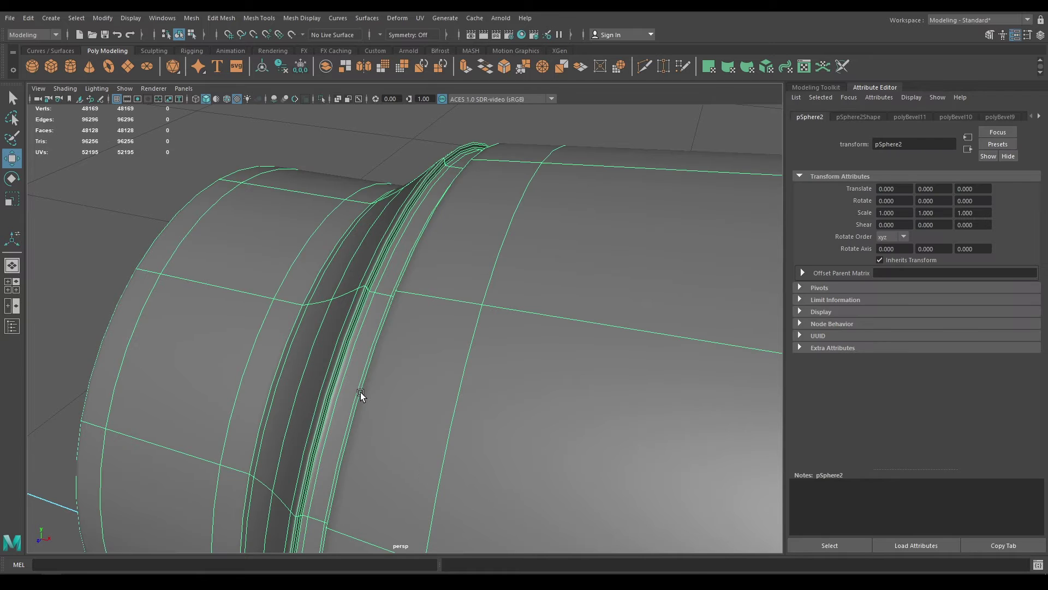
- Return to the unsmoothed display and slide an edge loop on the outlet groove's rim toward the collar
key("1")
left_click_drag(360, 391, 368, 379, "alt")
right_click_drag(368, 379, 387, 435, "alt")
left_click_drag(387, 434, 366, 402, "alt")
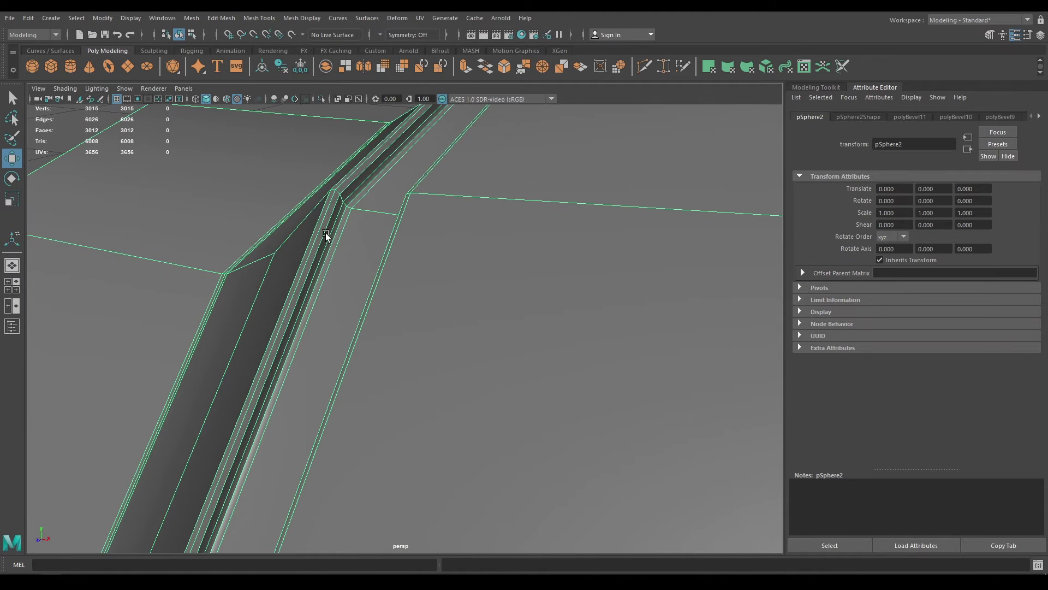
right_click_drag(326, 233, 354, 213)
double_click(329, 214)
right_click_drag(357, 296, 355, 294, "shift")
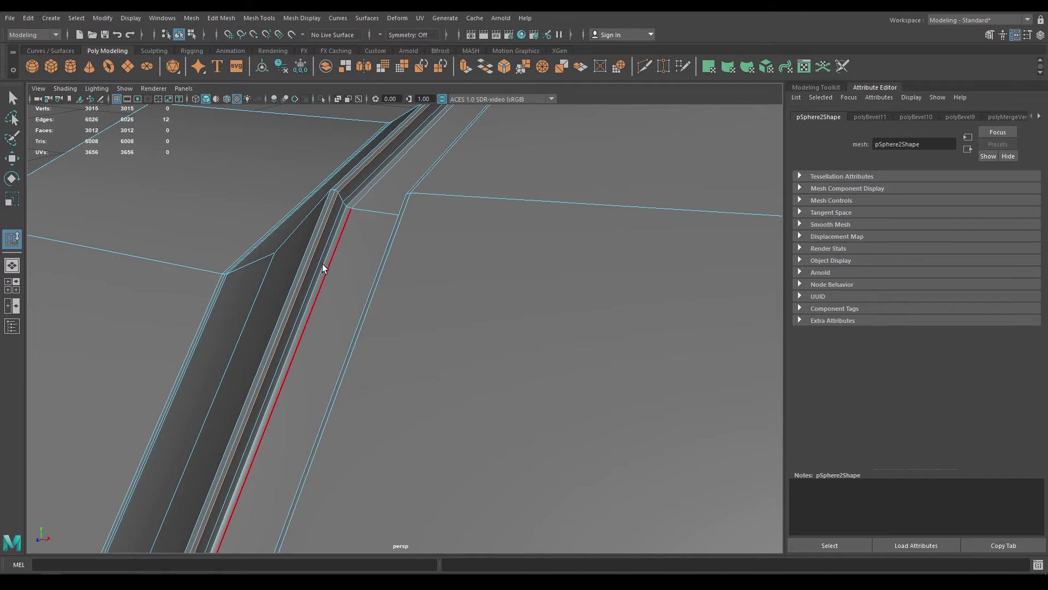
middle_click_drag(322, 264, 350, 279)
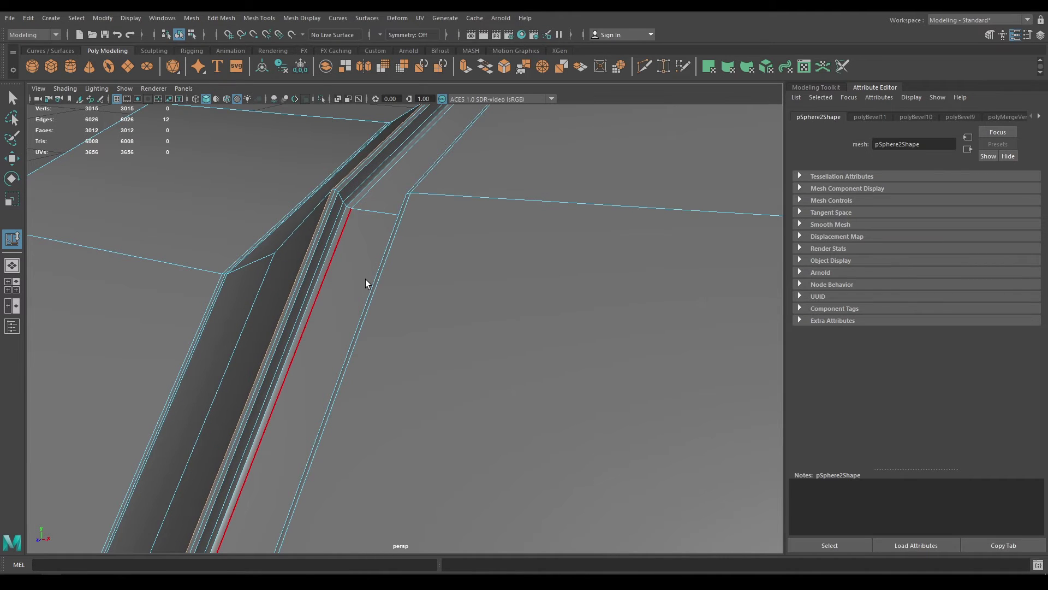
- Check the adjusted outlet in object mode with smooth preview and save the scene
scroll(369, 294, "down", 6)
left_click_drag(369, 294, 370, 245, "alt")
key("w")
right_click_drag(371, 245, 503, 179)
key("3")
left_click(483, 192)
left_click_drag(482, 374, 508, 317, "alt")
scroll(518, 286, "down", 4)
right_click_drag(509, 317, 513, 409, "alt")
key("ctrl+s")
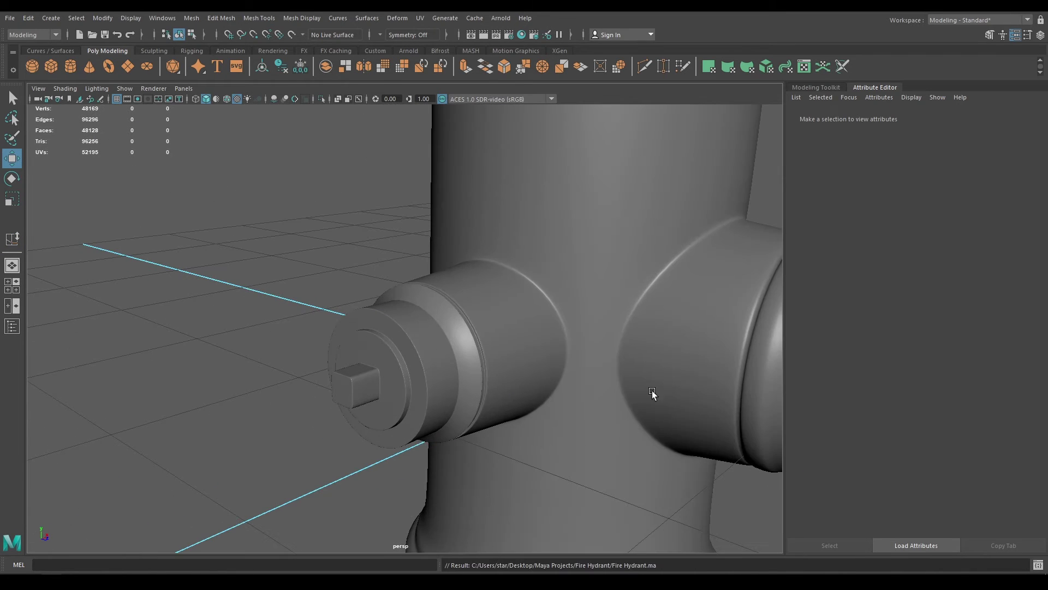
- Switch the hydrant to the unsmoothed display and enter edge mode at the front outlet
middle_click_drag(653, 391, 401, 424, "alt")
scroll(418, 297, "down", 5)
left_click_drag(437, 295, 384, 293, "alt")
right_click_drag(384, 292, 431, 417, "alt")
left_click_drag(432, 419, 438, 307, "alt")
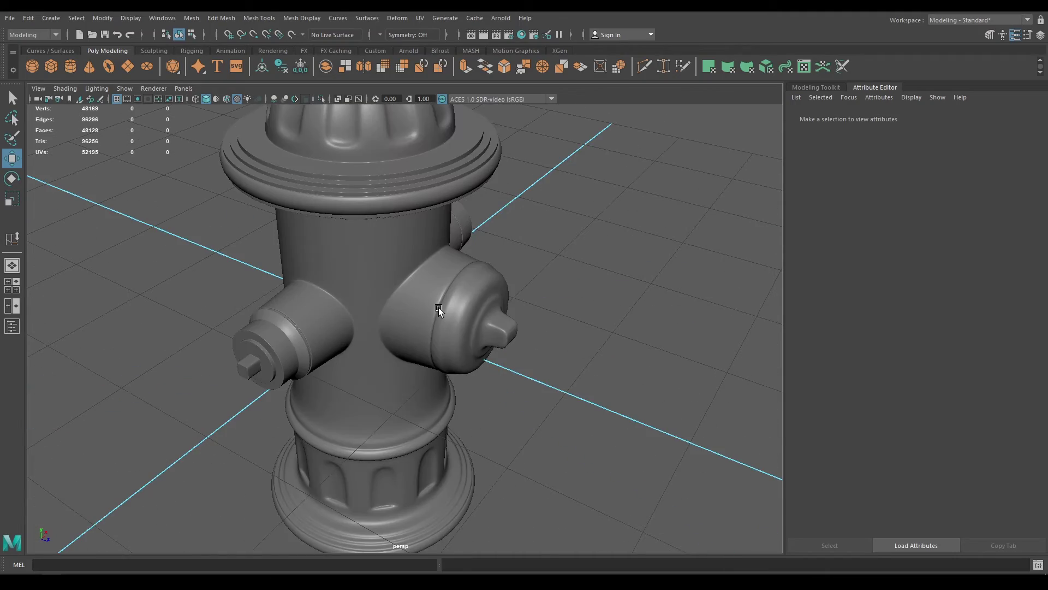
left_click(438, 310)
key("1")
right_click_drag(438, 309, 483, 431, "alt")
left_click_drag(339, 558, 385, 299, "alt")
right_click_drag(384, 277, 369, 237)
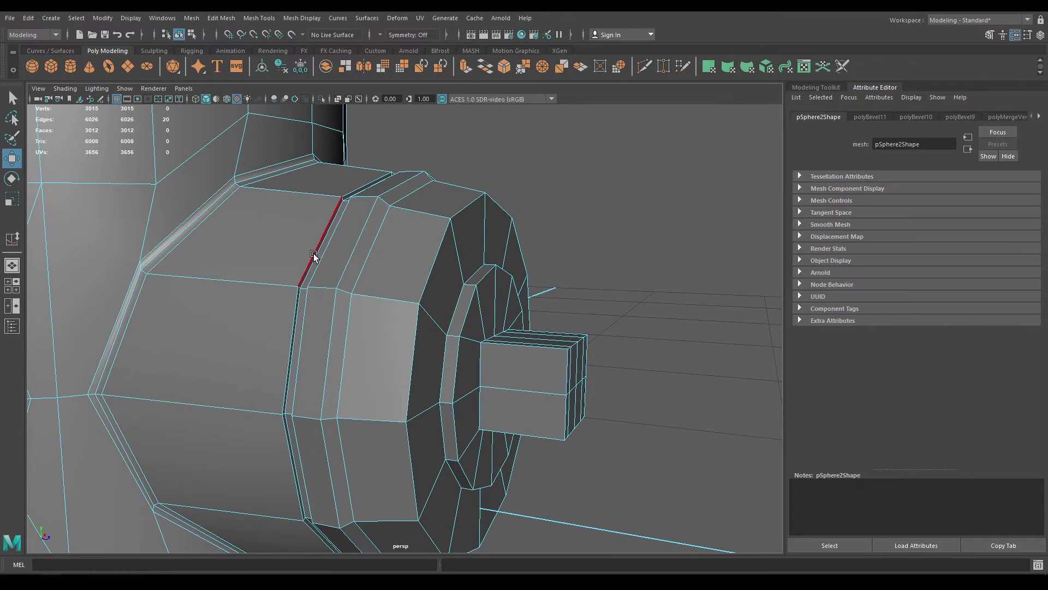
- Select the edge loops of the front outlet's narrow groove and of the step beside it
right_click_drag(306, 258, 435, 463, "alt")
left_click_drag(435, 463, 355, 437, "alt")
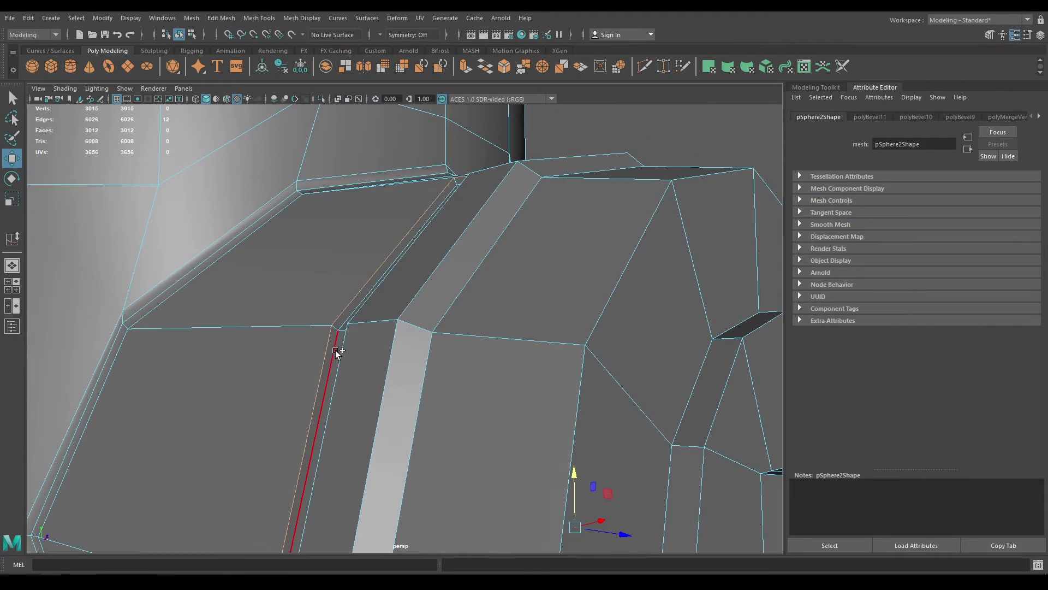
double_click(334, 368, "shift")
left_click_drag(334, 370, 438, 391, "alt")
double_click(428, 399, "shift")
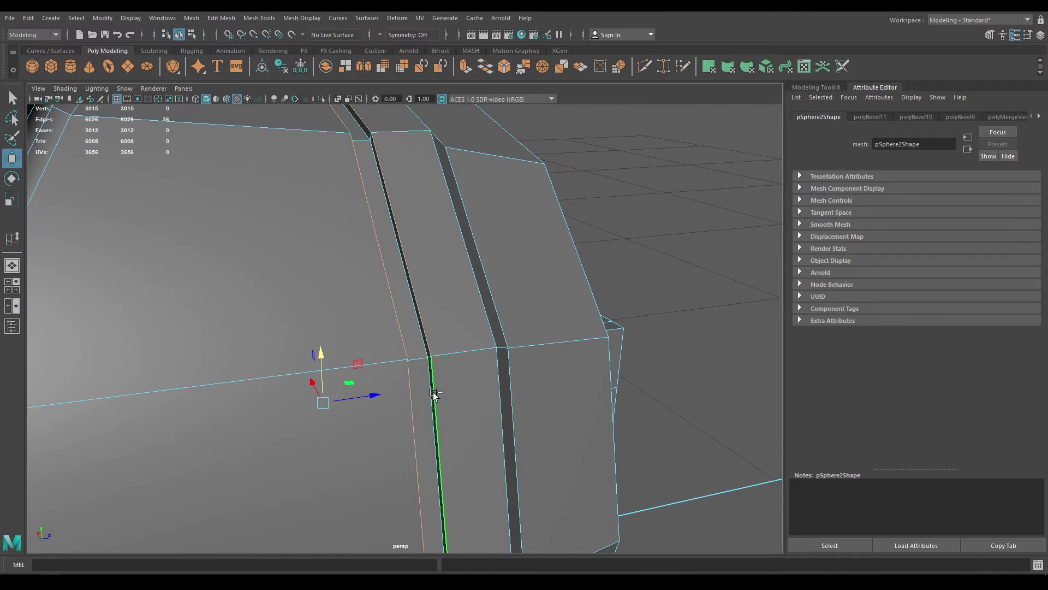
double_click(507, 382, "shift")
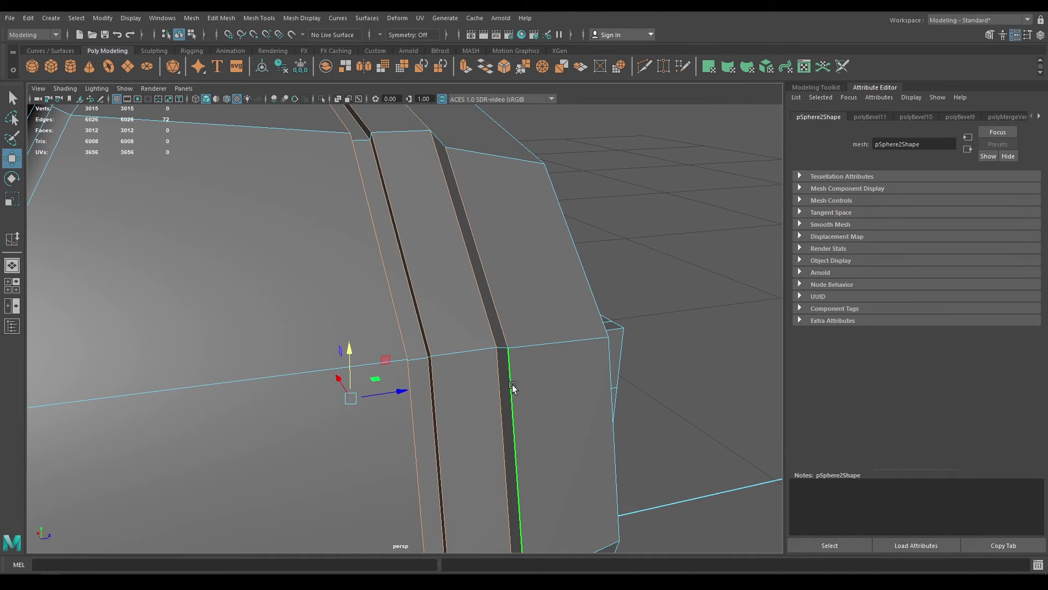
- Add the edge loops of the front outlet's cap rim and inner ring to the selection
left_click_drag(507, 383, 429, 410, "alt")
right_click_drag(492, 423, 468, 404, "alt")
middle_click_drag(467, 404, 404, 328, "alt")
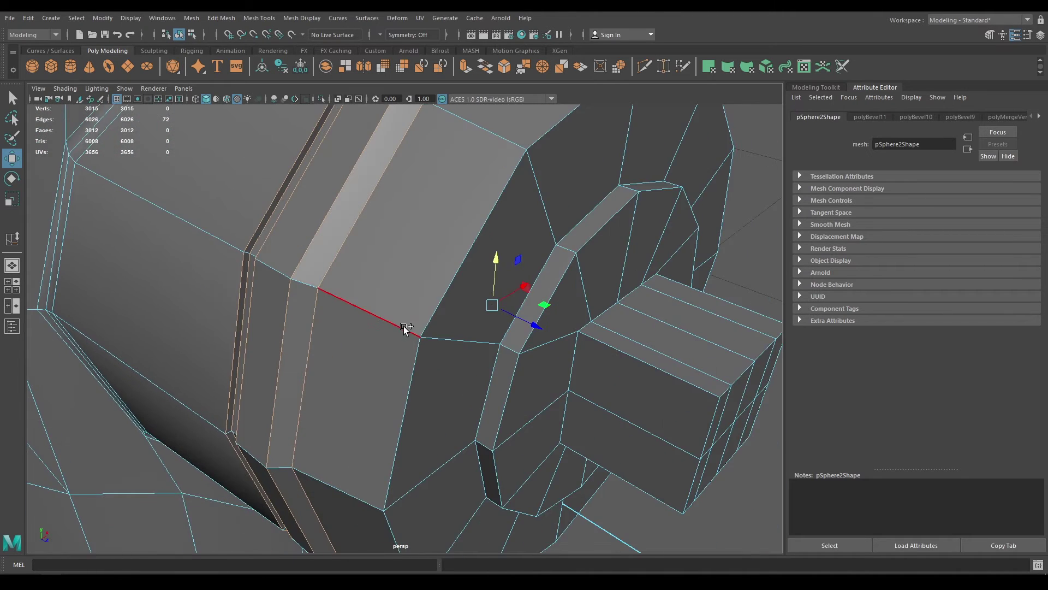
left_click(426, 320, "shift")
double_click(526, 368, "shift")
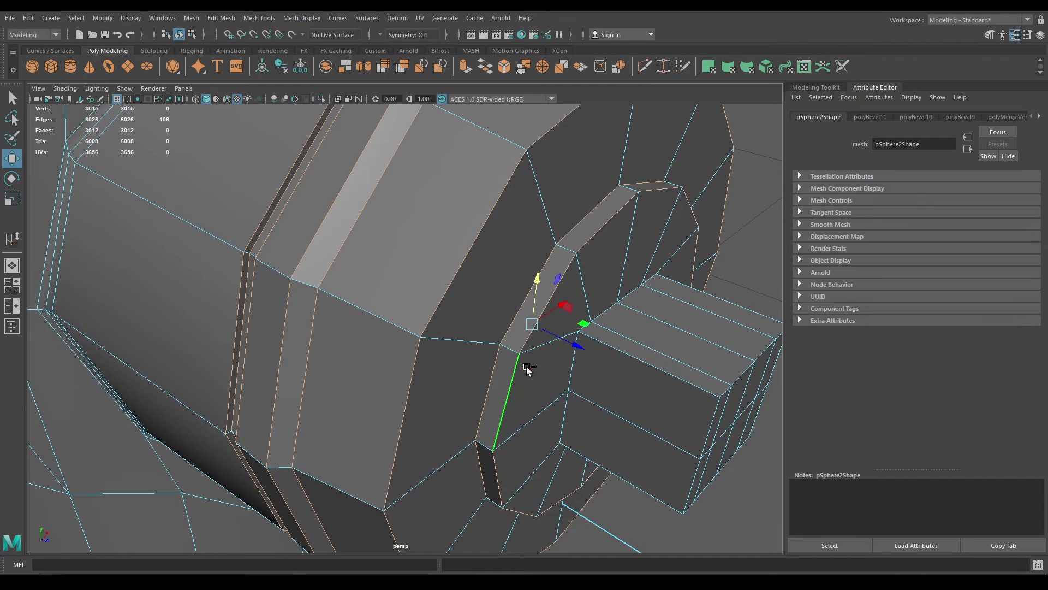
- Add the border edges of the square nut on the front outlet to the edge selection
left_click_drag(646, 373, 383, 266, "alt")
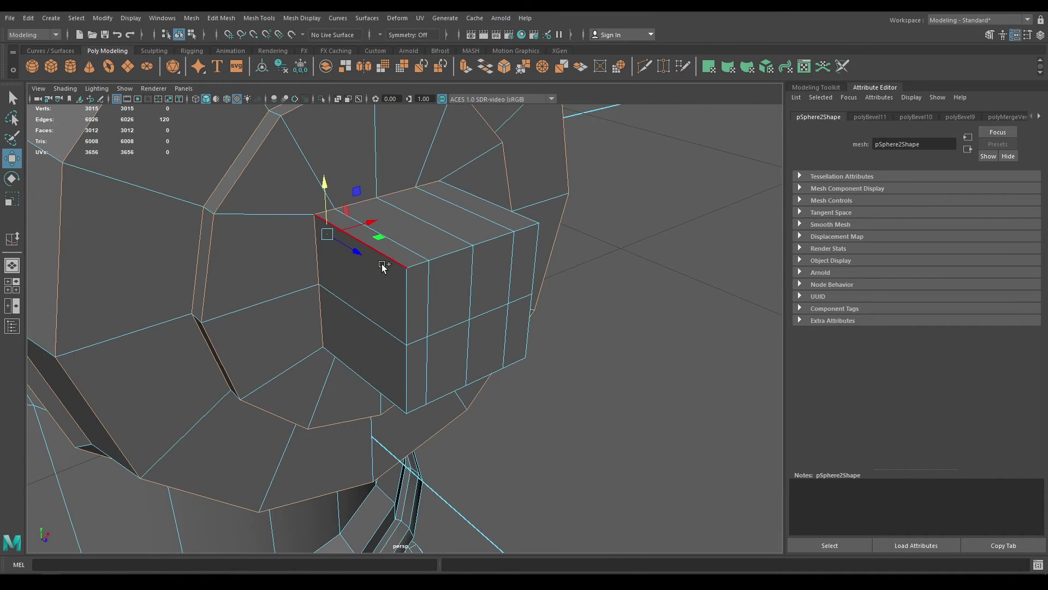
left_click(407, 299, "shift")
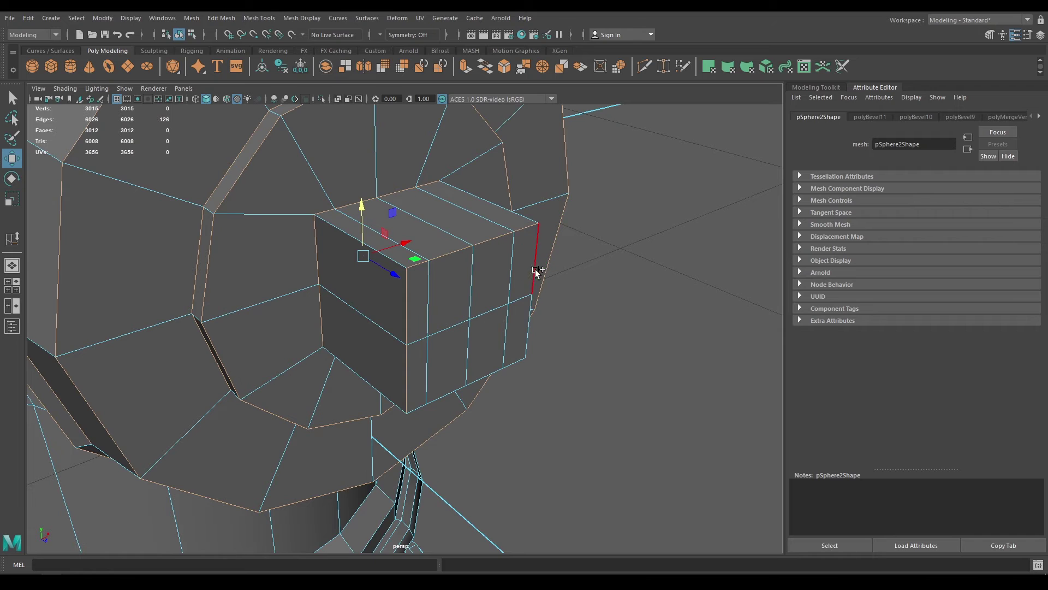
double_click(521, 357, "shift")
left_click_drag(383, 373, 486, 354, "alt")
- Bevel the selected front outlet edges with chamfer off and a fraction of 0.3
right_click_drag(394, 270, 478, 350, "shift")
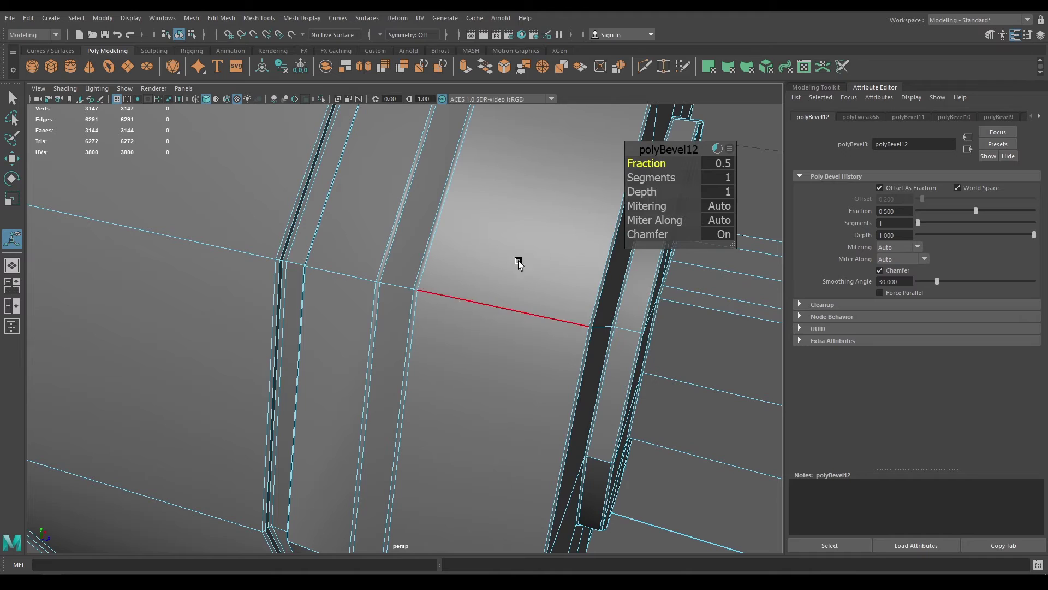
left_click(721, 238)
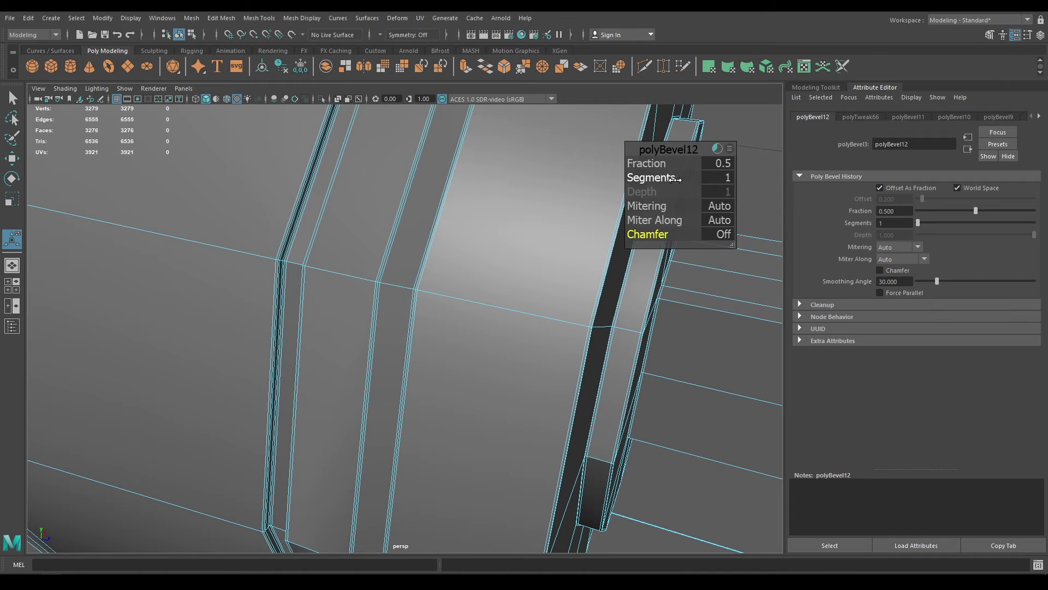
left_click(724, 162)
type("0.6")
key("Return")
type("0.3")
key("Return")
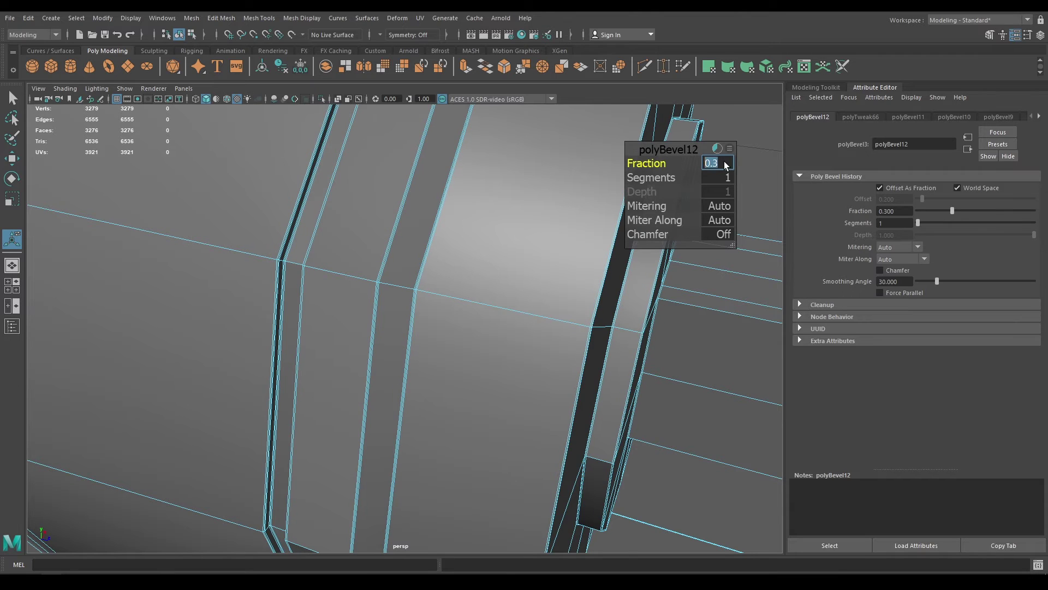
left_click(477, 188)
key("w")
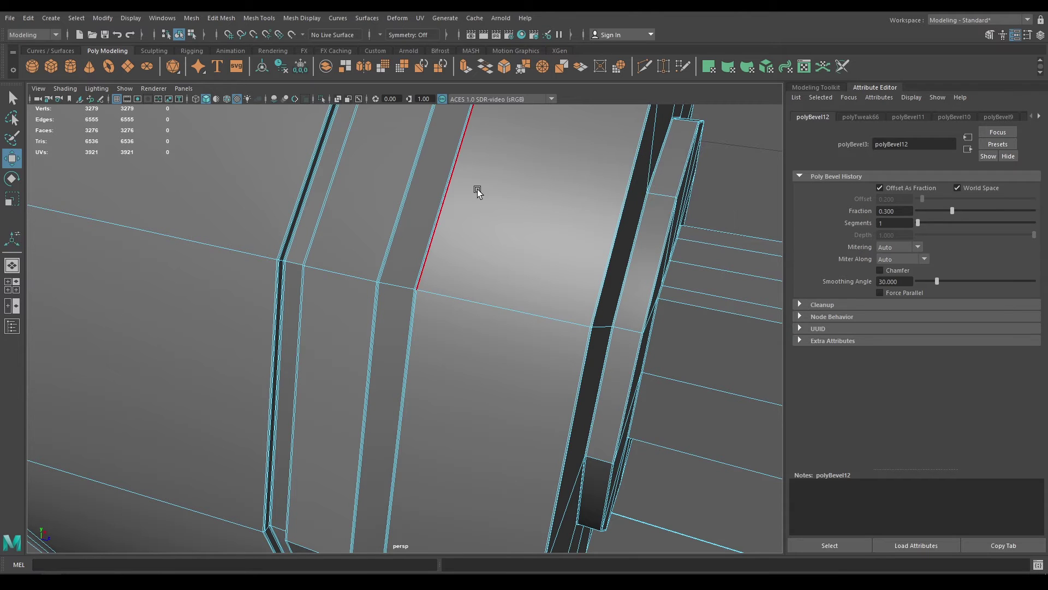
- Check the bevelled front outlet in object mode with smooth preview and look over the fluted lower body
right_click_drag(477, 190, 528, 172)
key("3")
right_click_drag(686, 294, 584, 194, "alt")
left_click(658, 309)
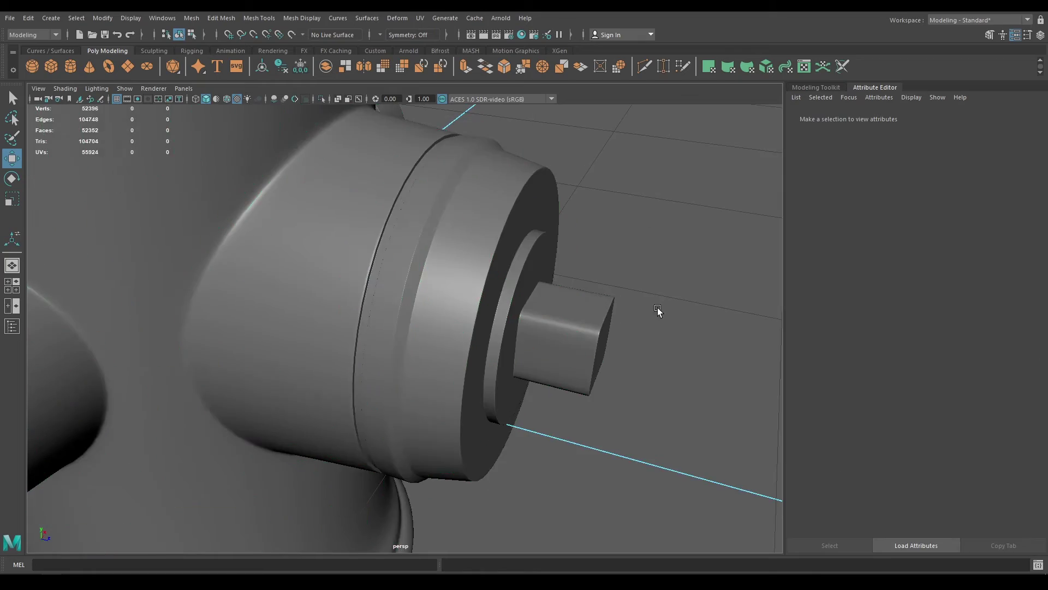
left_click_drag(658, 309, 492, 304, "alt")
middle_click_drag(492, 304, 566, 273, "alt")
right_click_drag(566, 273, 550, 442, "alt")
middle_click_drag(549, 442, 521, 299, "alt")
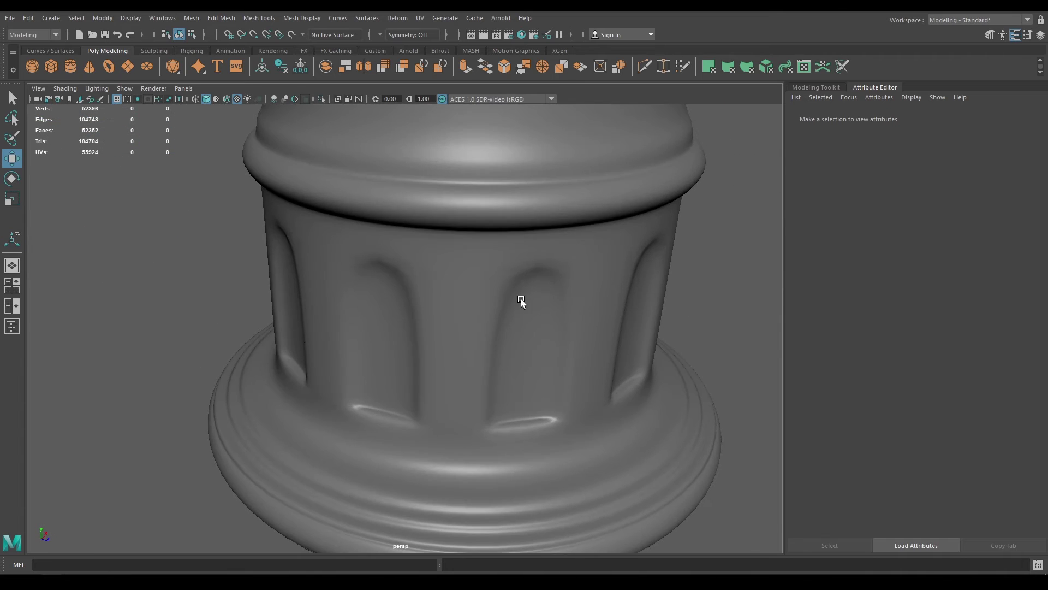
- Switch the hydrant to the unsmoothed display and select the step and groove edge loops of the collar above the flutes
left_click(519, 297)
right_click_drag(520, 297, 520, 345, "alt")
key("1")
middle_click_drag(477, 244, 423, 292, "alt")
right_click_drag(381, 271, 373, 194)
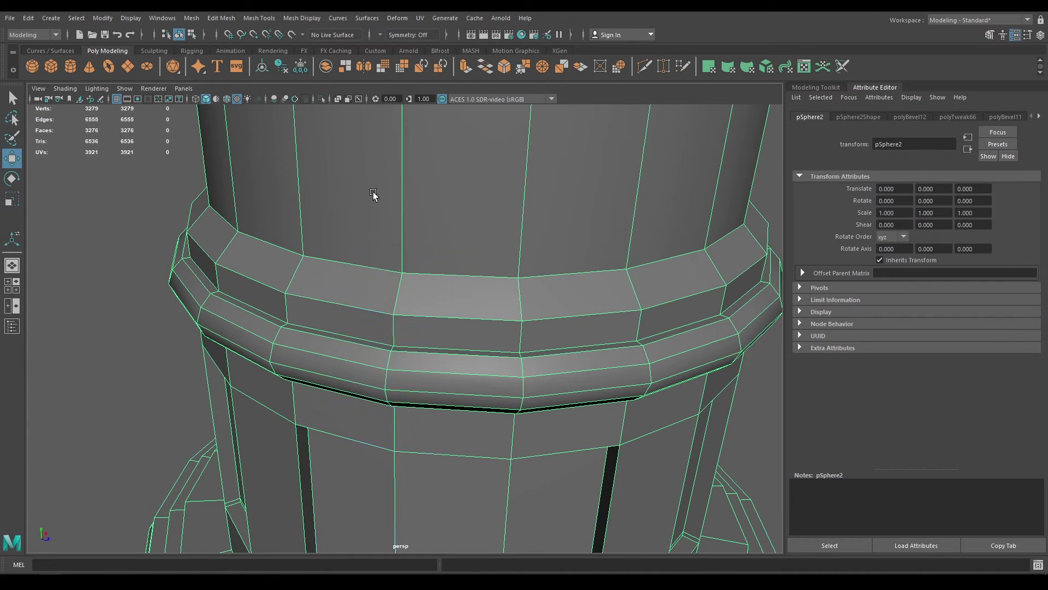
double_click(377, 265)
double_click(375, 307, "shift")
left_click_drag(376, 341, 412, 335, "alt")
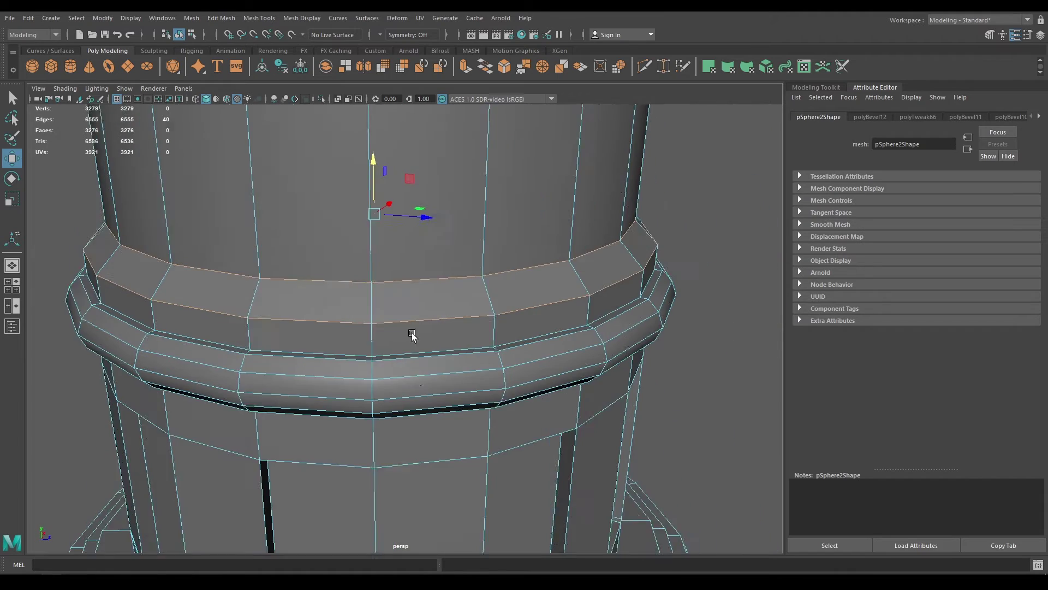
right_click_drag(411, 334, 407, 385, "alt")
left_click_drag(418, 384, 415, 342, "alt")
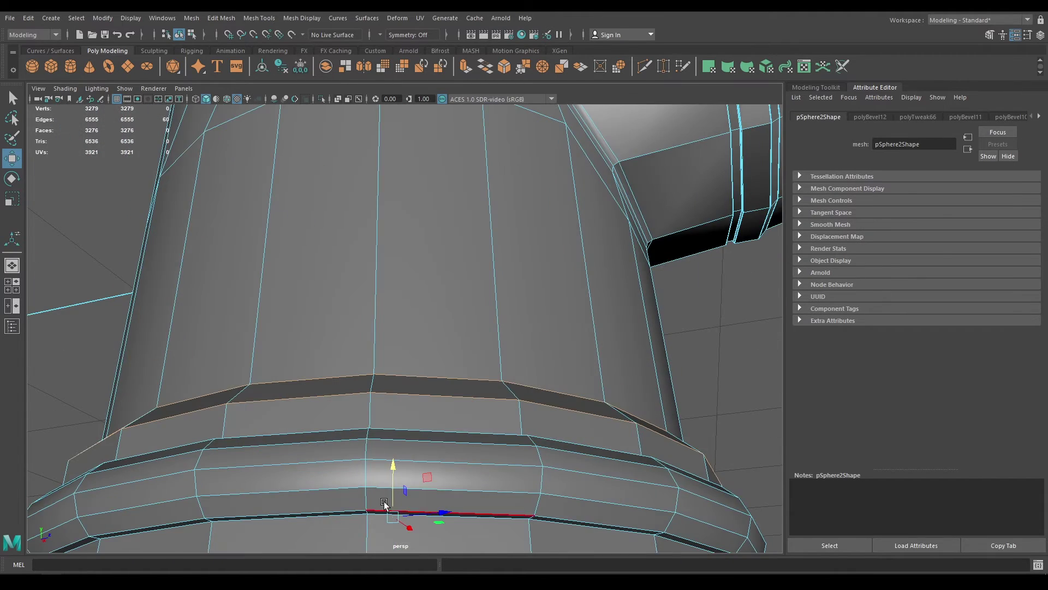
left_click_drag(384, 504, 346, 316, "alt")
double_click(415, 357, "shift")
- Bevel the selected collar edge loops with chamfer off and a fraction of 0.16
right_click_drag(346, 317, 381, 319, "shift")
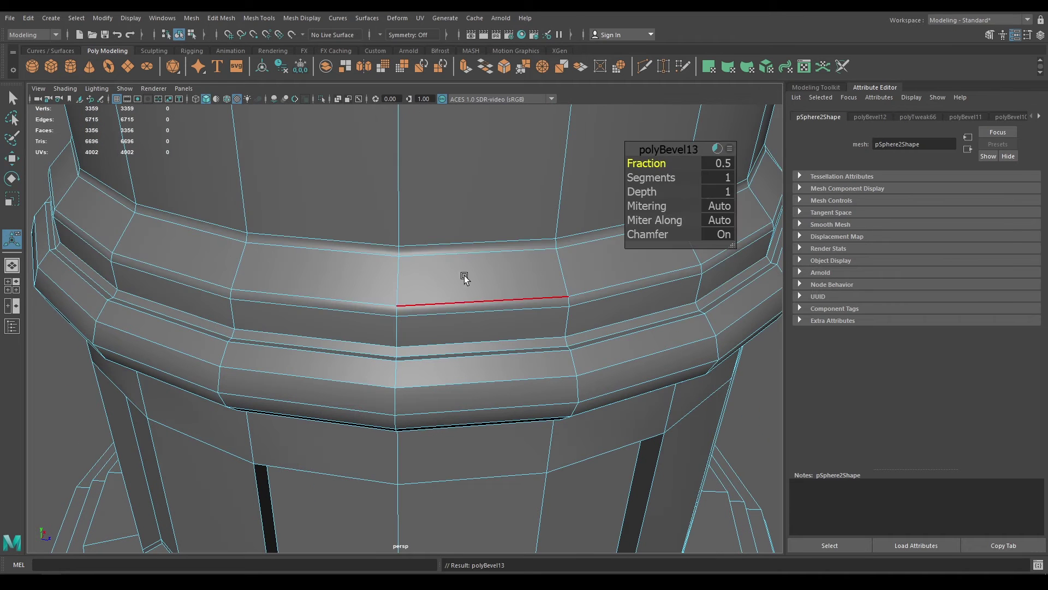
left_click_drag(495, 238, 683, 200)
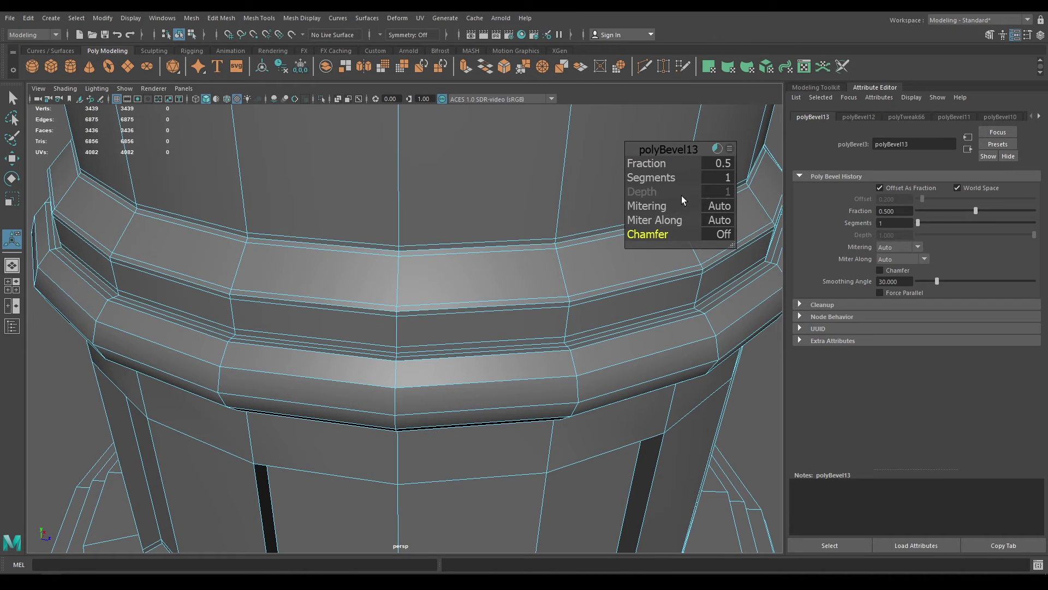
left_click_drag(650, 162, 638, 166)
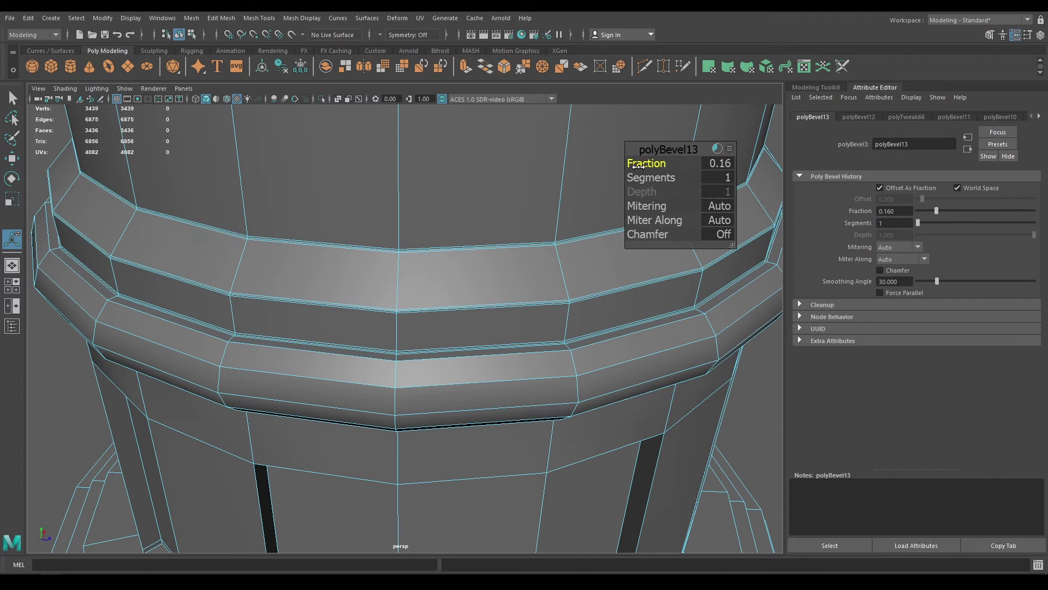
key("w")
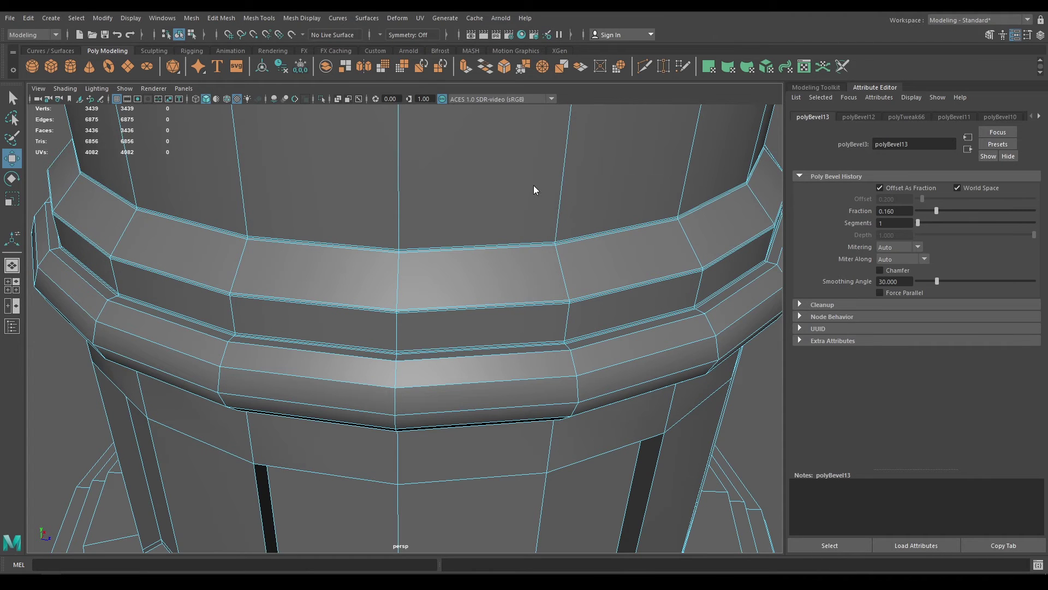
- Inspect the bevelled collar and the base flange in object mode with smooth preview
key("3")
right_click_drag(533, 187, 232, 288)
left_click(121, 301)
left_click_drag(122, 300, 222, 351, "alt")
right_click_drag(222, 350, 310, 150, "alt")
left_click_drag(377, 481, 413, 382, "alt")
right_click_drag(413, 381, 374, 262, "alt")
middle_click_drag(374, 262, 349, 152, "alt")
left_click_drag(350, 152, 371, 218, "alt")
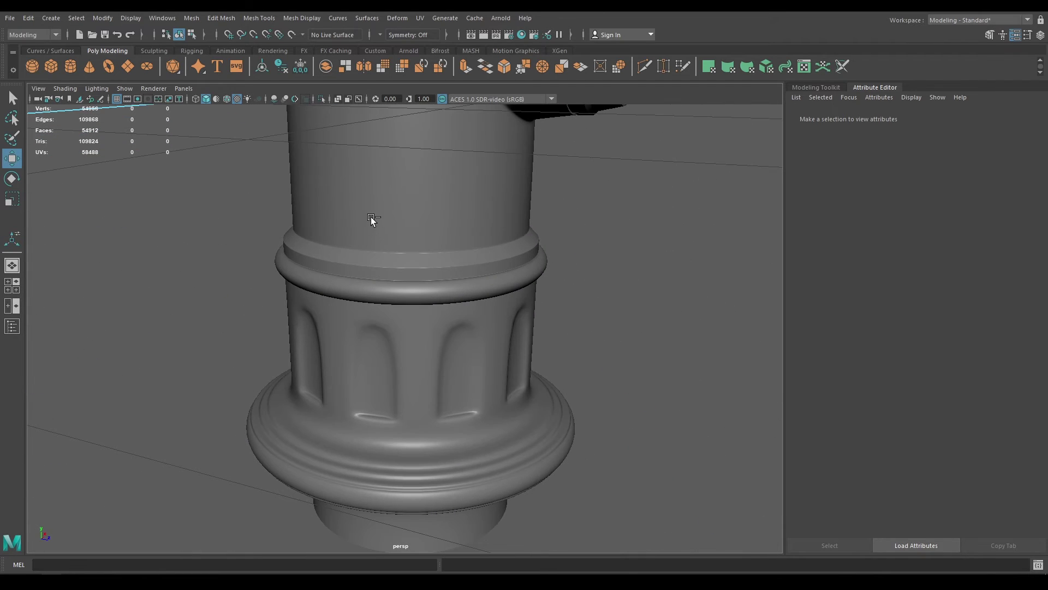
- Switch to the unsmoothed display and select the base flange's inner edge loop and its uppermost step edge loop
left_click(389, 339)
key("1")
middle_click_drag(420, 344, 419, 170, "alt")
right_click_drag(349, 229, 416, 358, "alt")
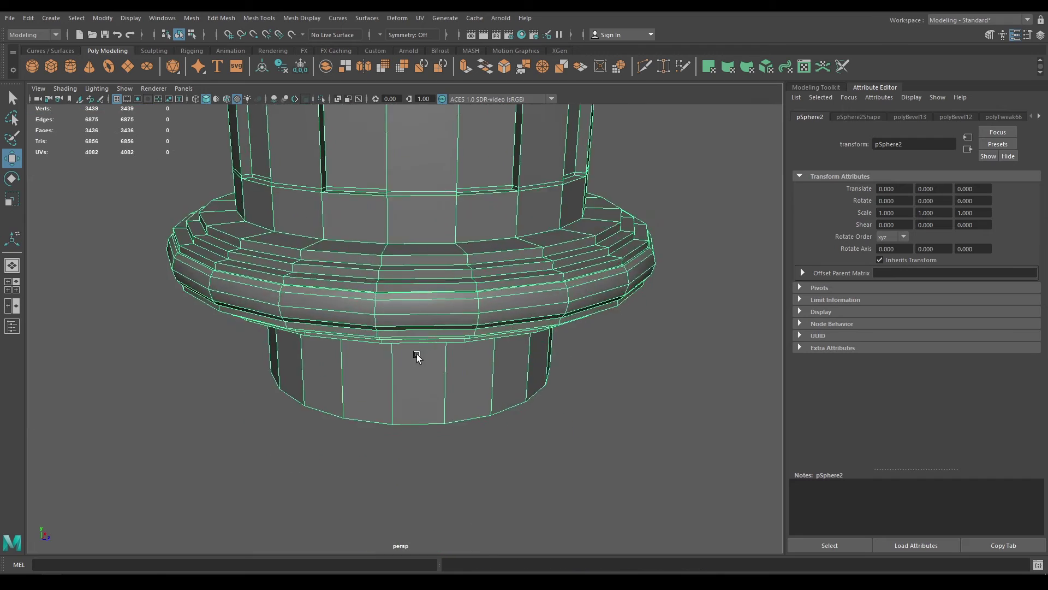
left_click_drag(417, 359, 415, 404, "alt")
right_click_drag(349, 333, 395, 362, "alt")
middle_click_drag(377, 267, 374, 323, "alt")
right_click_drag(374, 323, 447, 339, "alt")
right_click_drag(339, 276, 336, 218)
double_click(355, 272)
left_click_drag(356, 314, 383, 297, "alt")
double_click(347, 268, "shift")
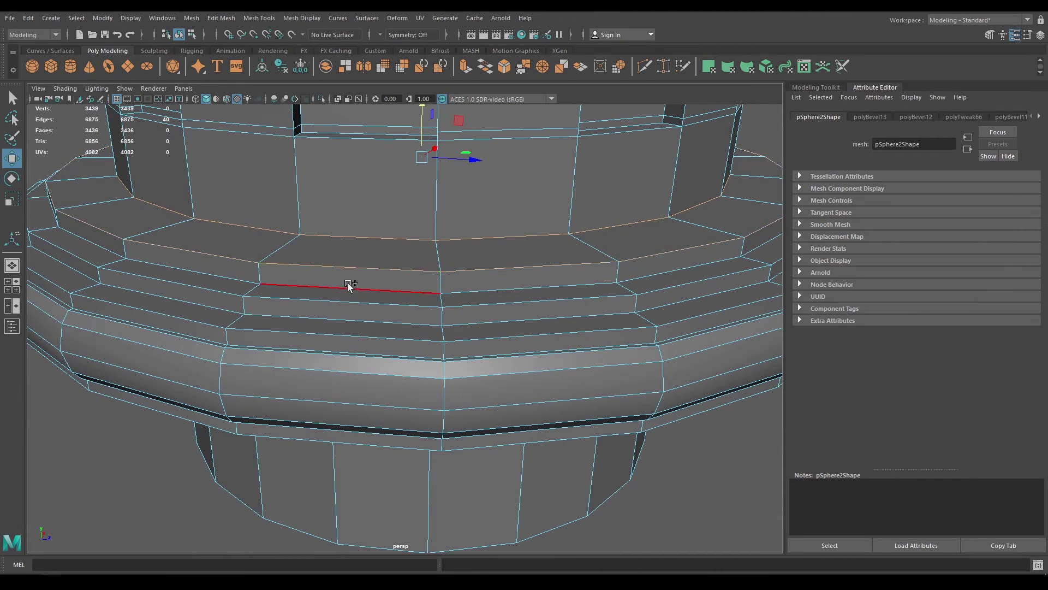
- Add the remaining step edge loops on the upper side of the base flange to the selection
double_click(349, 288, "shift")
double_click(350, 301, "shift")
double_click(351, 318, "shift")
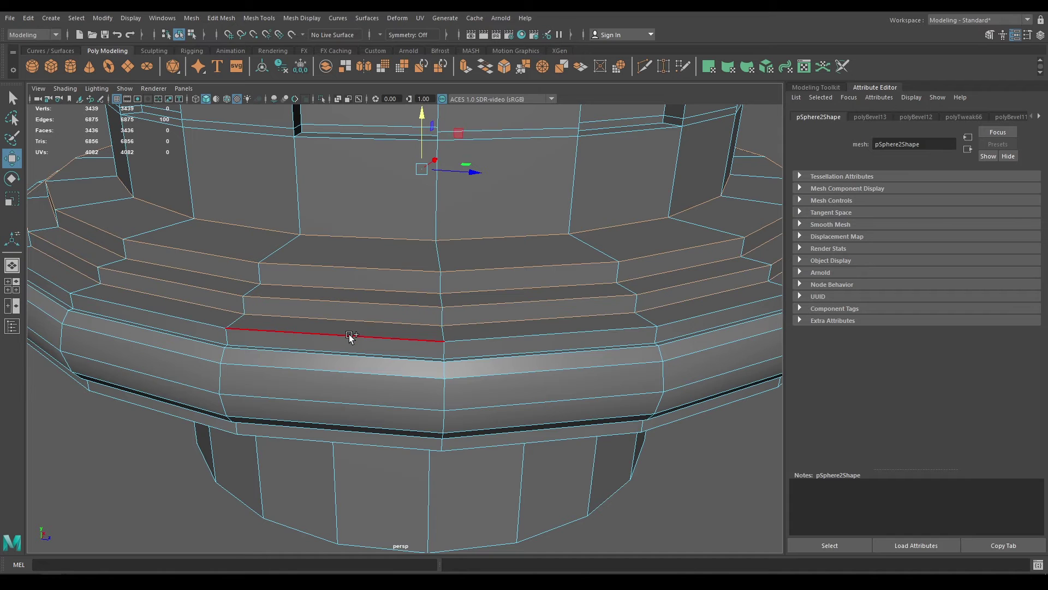
double_click(351, 334, "shift")
left_click_drag(347, 350, 336, 369, "alt")
double_click(289, 406, "shift")
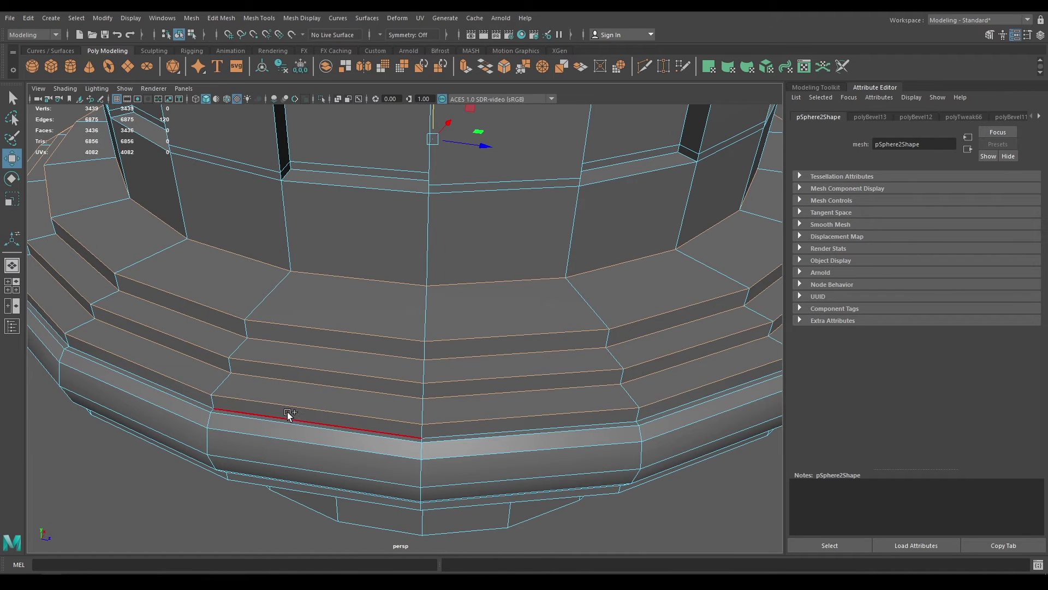
- Add the step edge loops on the underside of the base flange to the selection
left_click_drag(287, 417, 378, 121, "alt")
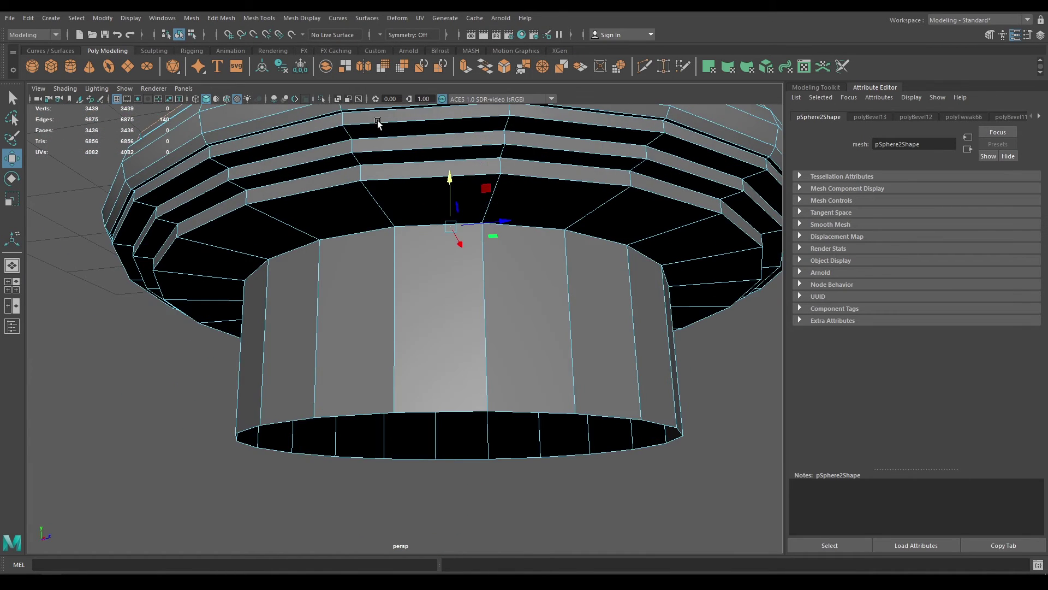
double_click(375, 117, "shift")
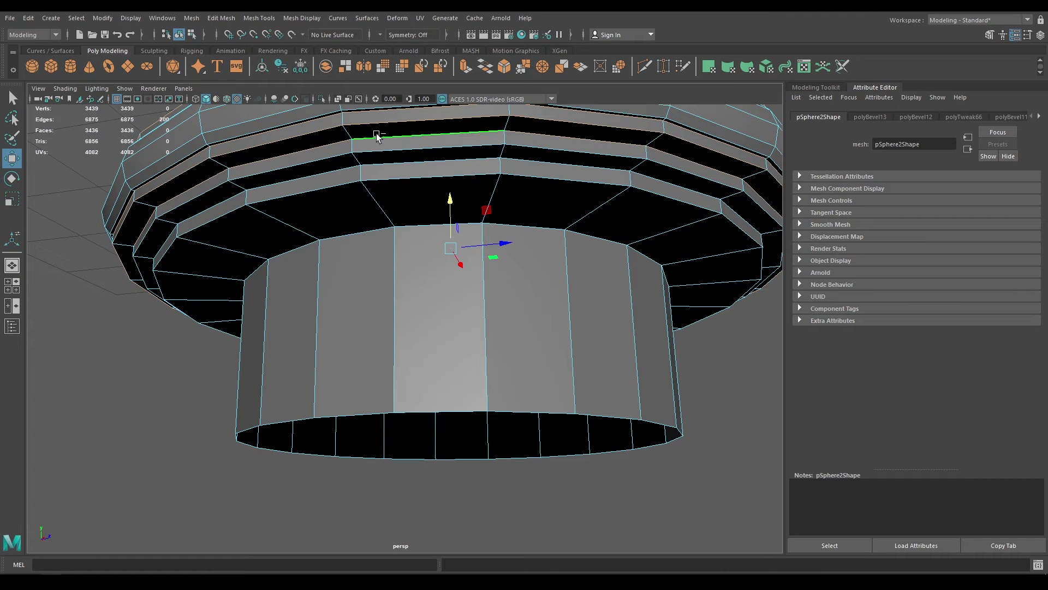
double_click(377, 137, "shift")
double_click(395, 183, "shift")
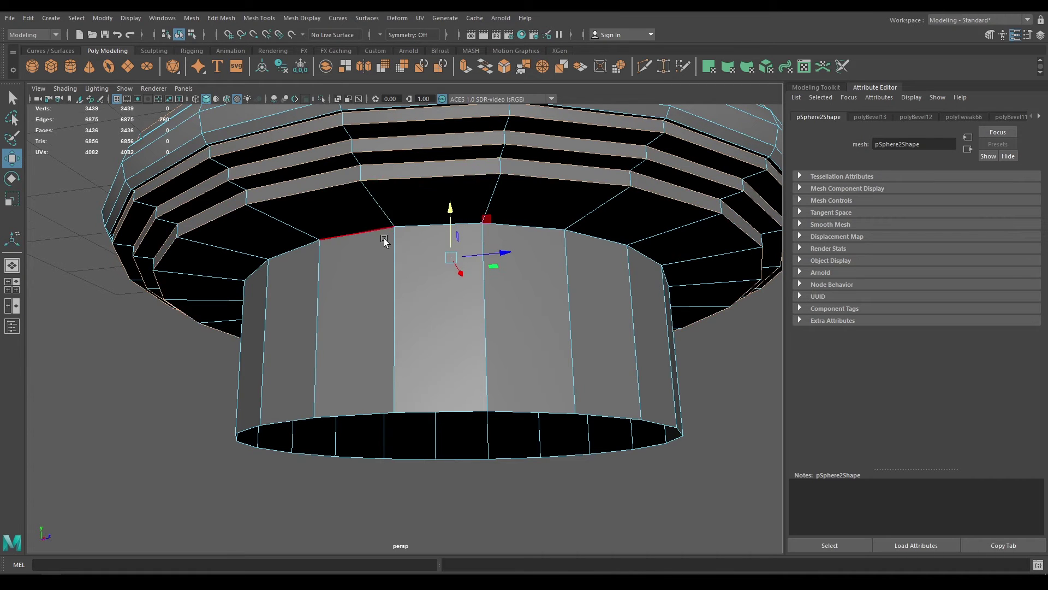
left_click_drag(386, 237, 387, 404, "alt")
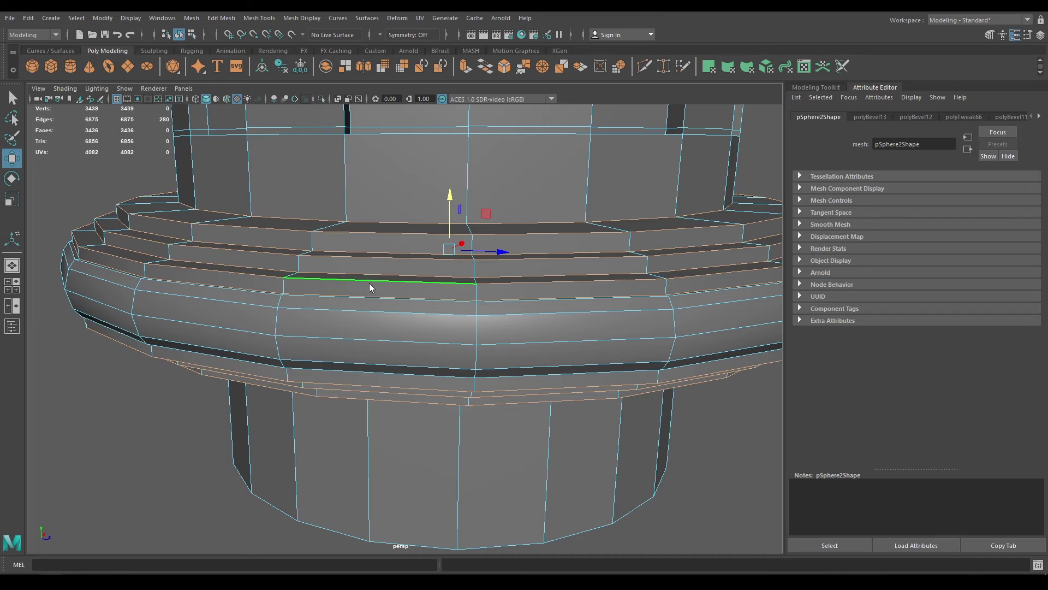
- Bevel the selected base flange edge loops with chamfer off and a fraction of 0.2
right_click_drag(370, 288, 417, 281, "shift")
left_click_drag(417, 280, 383, 295, "alt")
right_click_drag(383, 295, 513, 304, "alt")
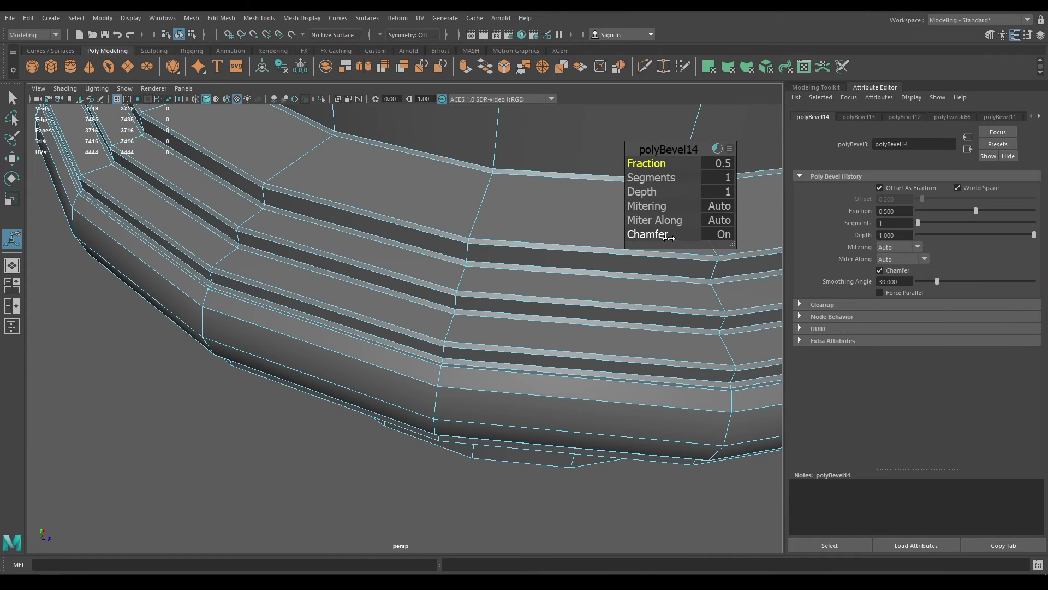
middle_click_drag(569, 244, 690, 183)
mouse_move(629, 163)
middle_mouse_down()
mouse_move(601, 163)
mouse_move(634, 164)
middle_mouse_up()
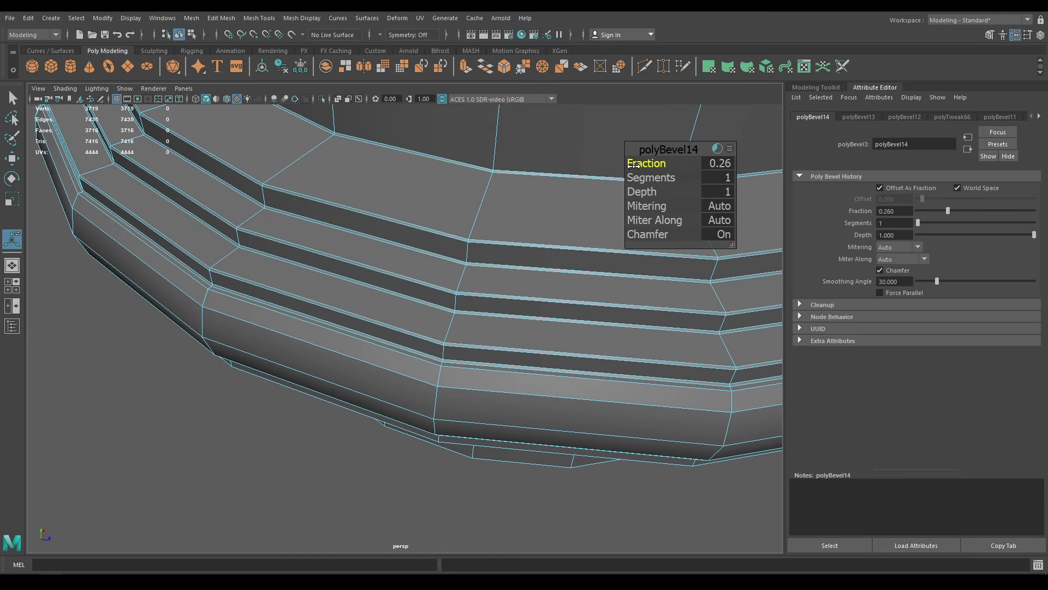
left_click(723, 234)
scroll(572, 240, "up", 2)
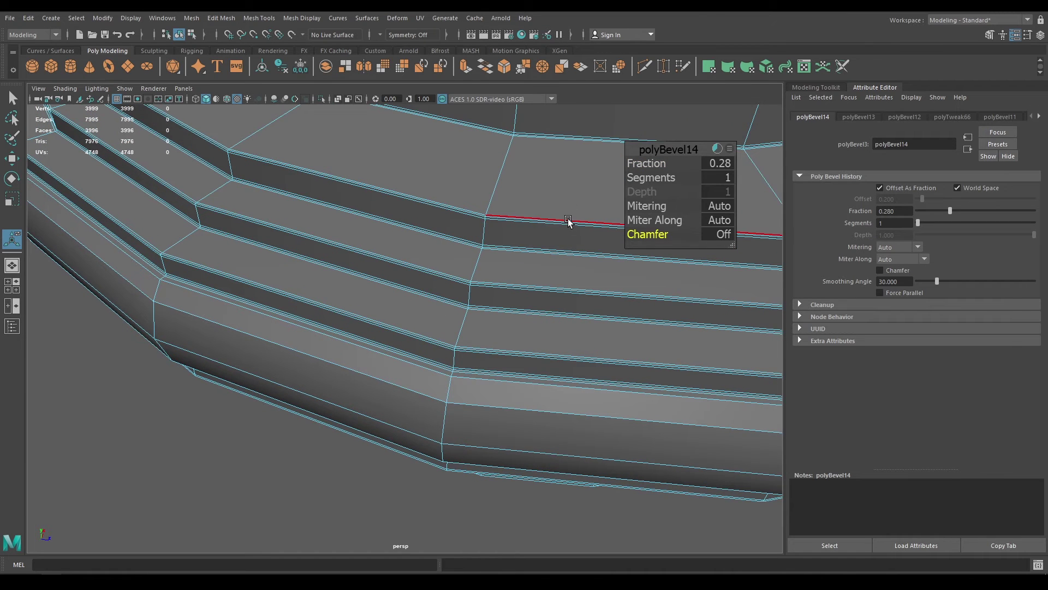
left_click_drag(568, 221, 498, 241, "alt")
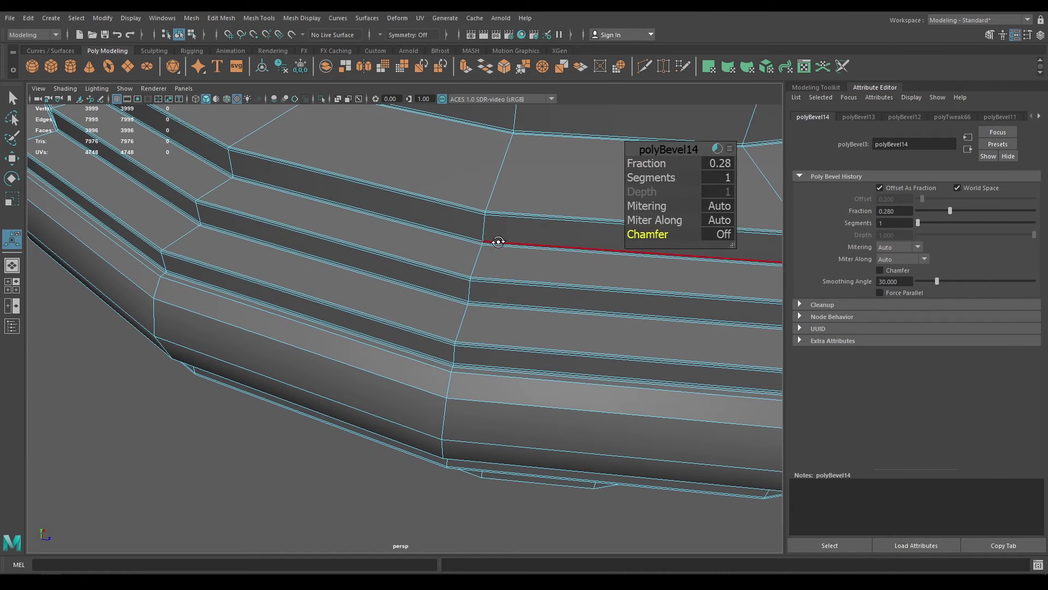
left_click(724, 162)
type("0.2")
key("Return")
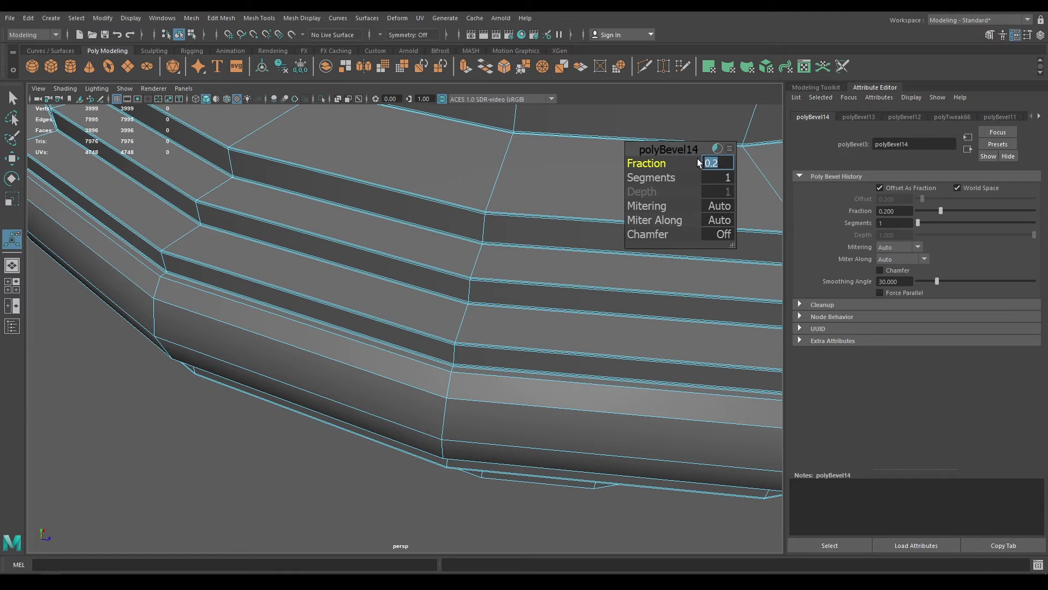
key("w")
- Check the bevelled base flange in object mode with smooth preview and save the scene
right_click_drag(397, 221, 527, 190)
key("3")
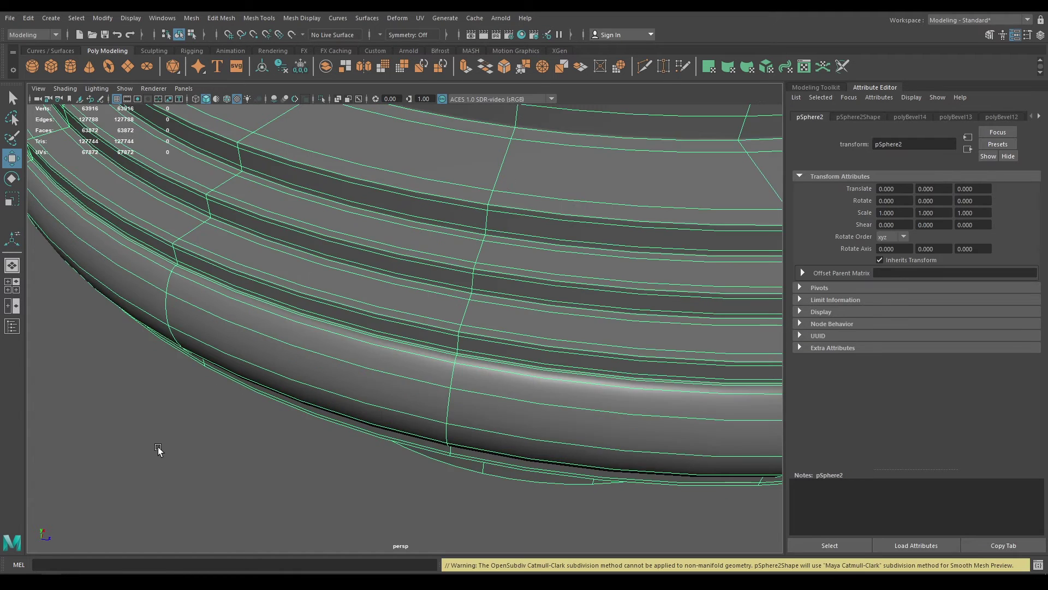
left_click(159, 451)
scroll(208, 269, "down", 4)
scroll(208, 269, "down", 3)
left_click_drag(342, 391, 322, 329, "alt")
key("ctrl+s")
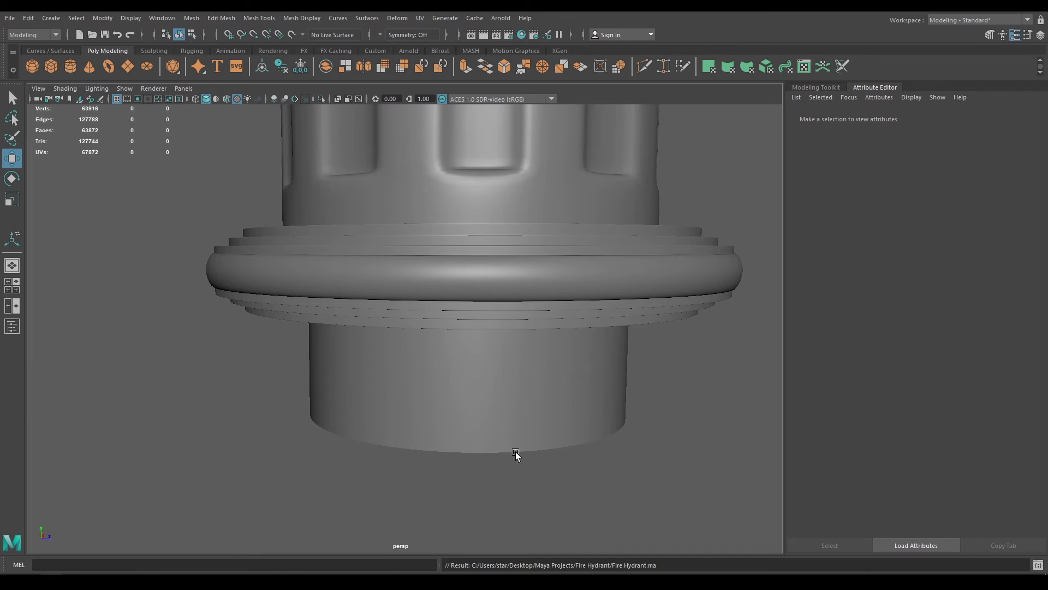
- Examine the whole smoothed hydrant from several angles, including the outlets, top flange and dome
scroll(471, 306, "down", 6)
left_click_drag(472, 285, 471, 307, "alt")
right_click_drag(471, 306, 447, 251, "alt")
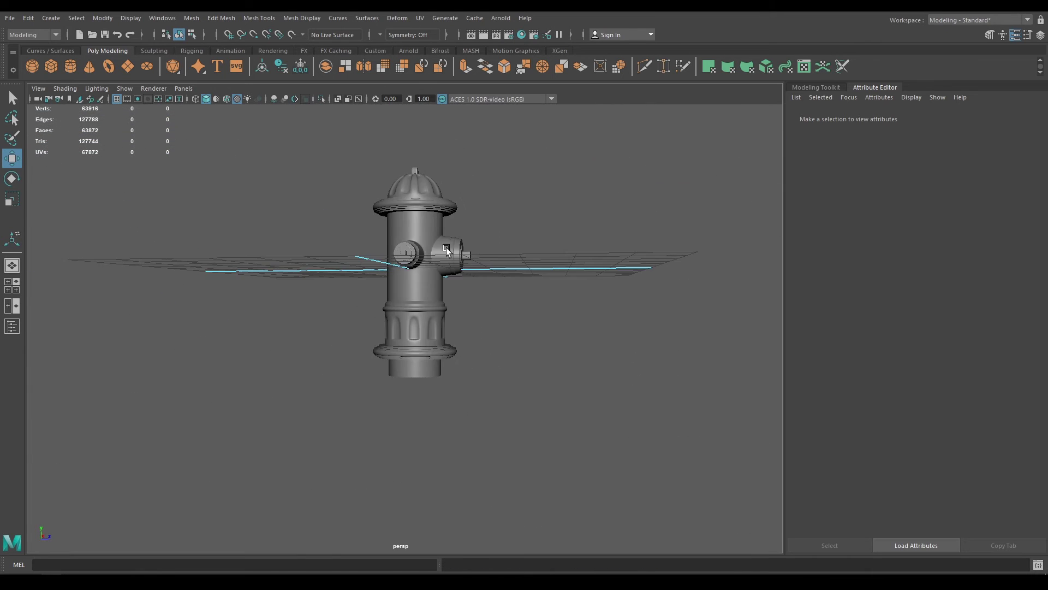
left_click_drag(447, 251, 447, 302, "alt")
right_click_drag(447, 302, 517, 522, "alt")
left_click_drag(513, 350, 505, 400, "alt")
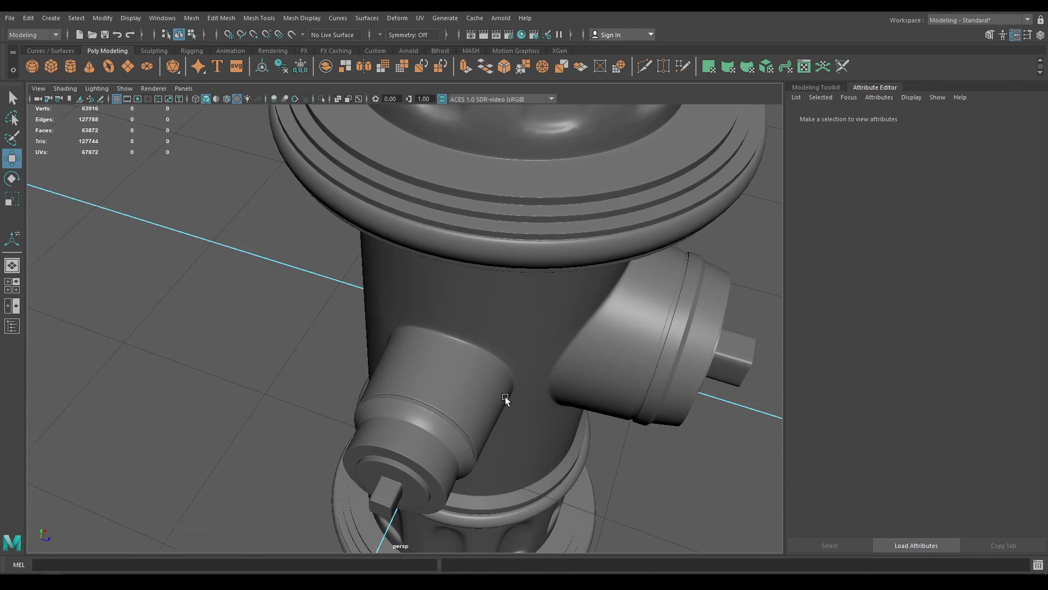
right_click_drag(506, 401, 458, 355, "alt")
middle_click_drag(458, 355, 454, 443, "alt")
left_click_drag(454, 443, 466, 308, "alt")
left_click(478, 295)
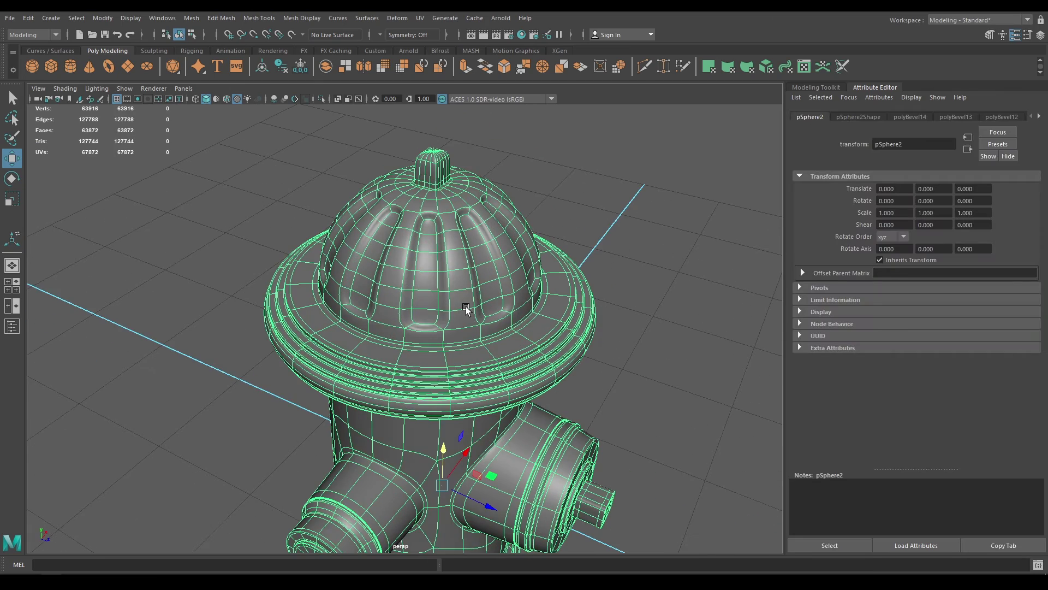
left_click(623, 265)
right_click_drag(624, 265, 561, 295, "alt")
left_click_drag(560, 295, 608, 240, "alt")
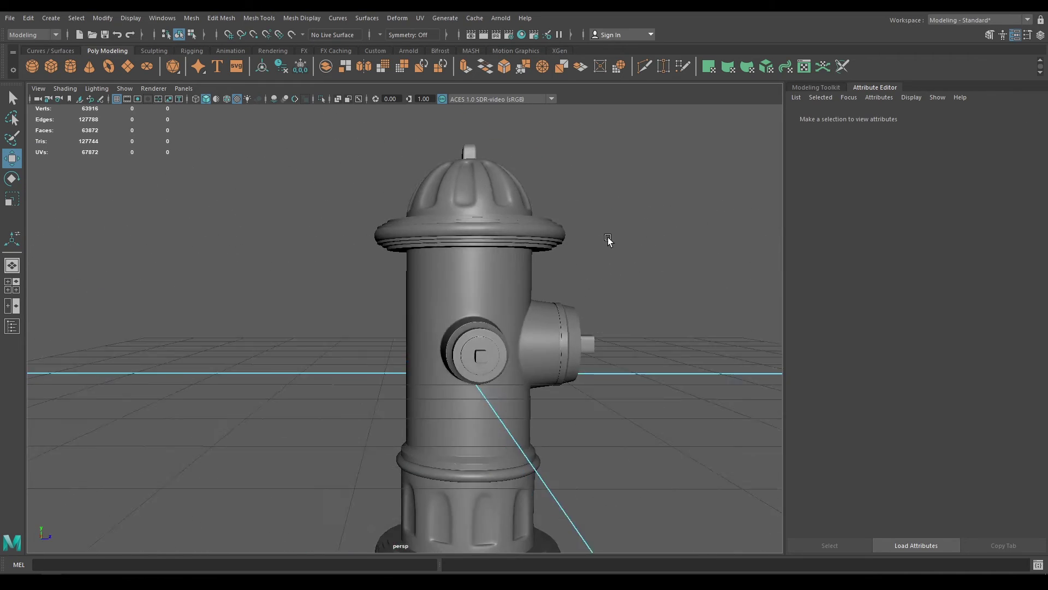
- Select the hydrant and turn off its smooth preview, with the dome framed in the front view
right_click_drag(609, 241, 515, 116, "alt")
left_click_drag(515, 117, 479, 200, "alt")
scroll(446, 237, "up", 4)
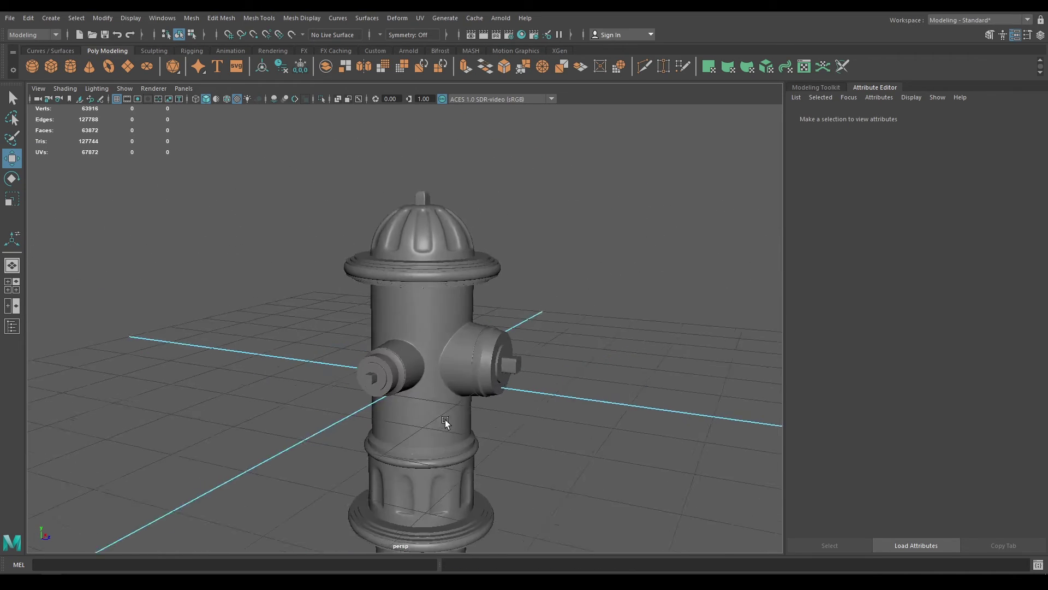
left_click_drag(447, 237, 467, 404, "alt")
key("space")
left_click_drag(468, 329, 468, 360)
scroll(517, 402, "up", 3)
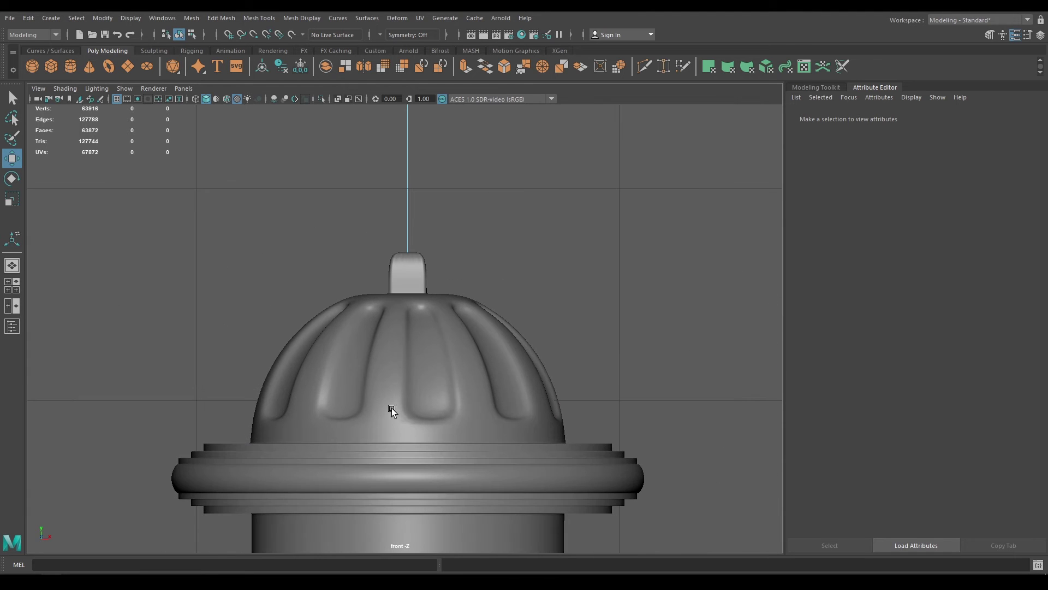
left_click(391, 412)
key("space")
mouse_move(486, 284)
left_mouse_down()
mouse_move(480, 229)
mouse_move(484, 287)
left_mouse_up()
key("1")
scroll(492, 370, "up", 3)
key("space")
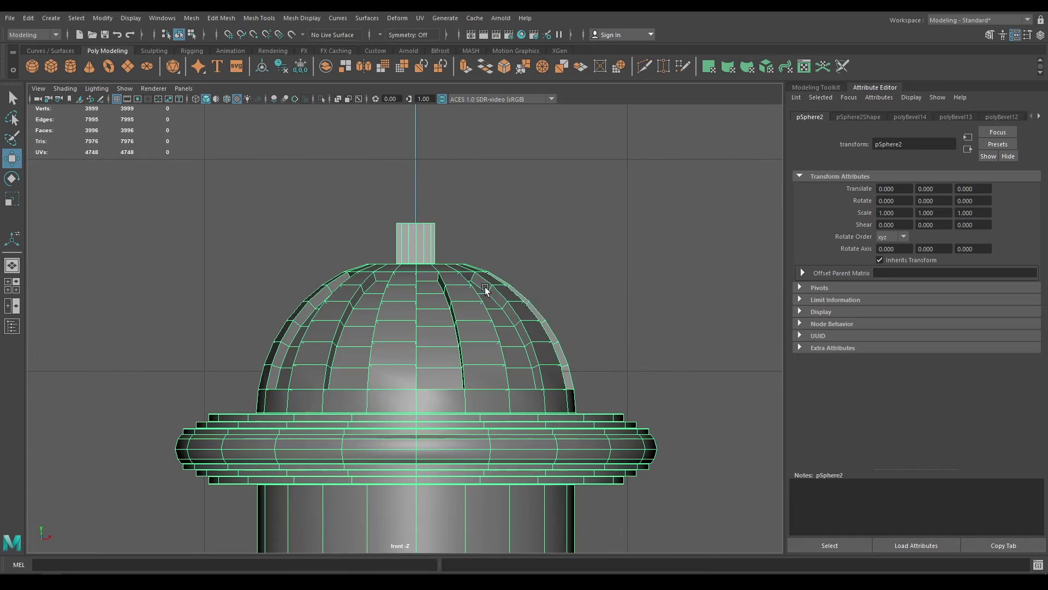
- Select all vertices of the dome and its top nut in vertex mode, down to the dome's base row
right_click(409, 187)
left_click(351, 188)
left_click_drag(109, 175, 660, 393)
key("space")
left_click_drag(605, 352, 602, 306)
scroll(545, 358, "up", 3)
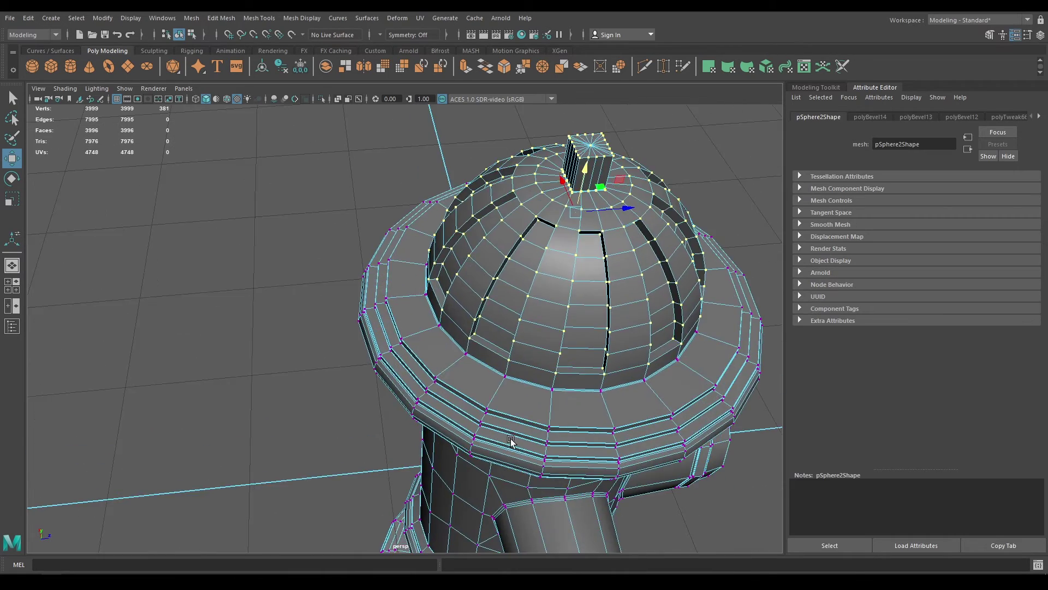
left_click_drag(510, 442, 467, 362, "alt")
key("space")
left_click_drag(460, 326, 459, 349)
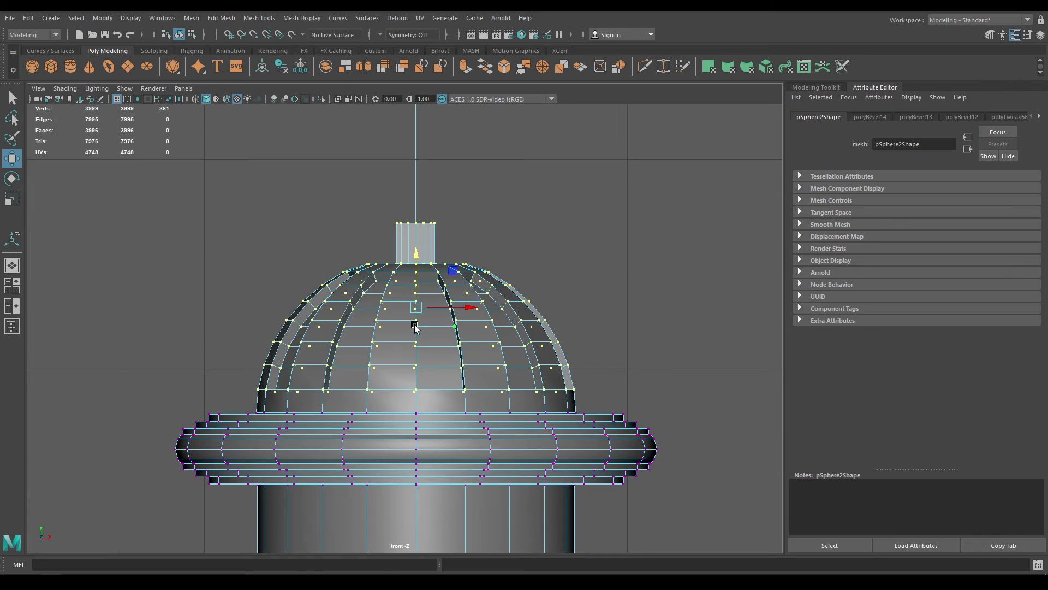
left_click_drag(171, 203, 638, 415)
scroll(600, 448, "up", 3)
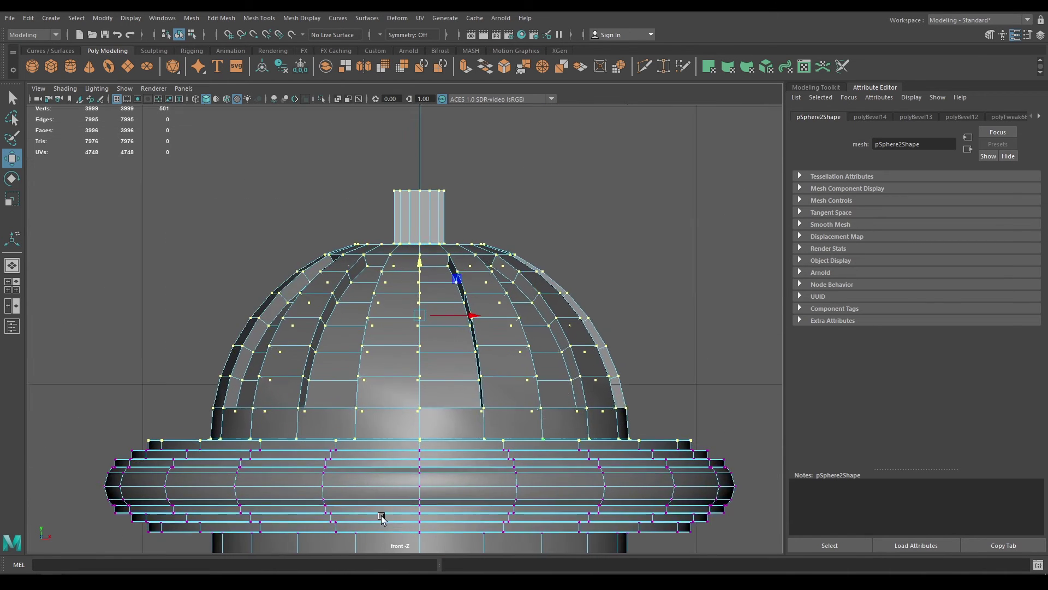
- Remove the top flange's rim vertices from the selection so only the dome and nut vertices remain selected
left_click_drag(702, 438, 701, 437, "ctrl")
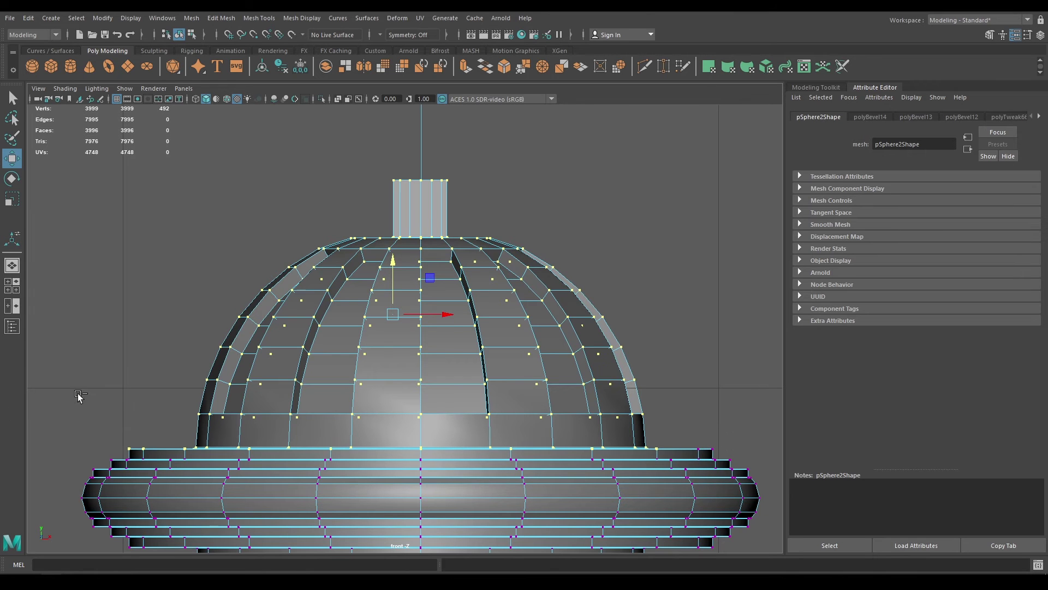
left_click_drag(97, 397, 165, 471, "ctrl")
right_click_drag(162, 446, 206, 562, "alt")
middle_click_drag(129, 493, 246, 403, "alt")
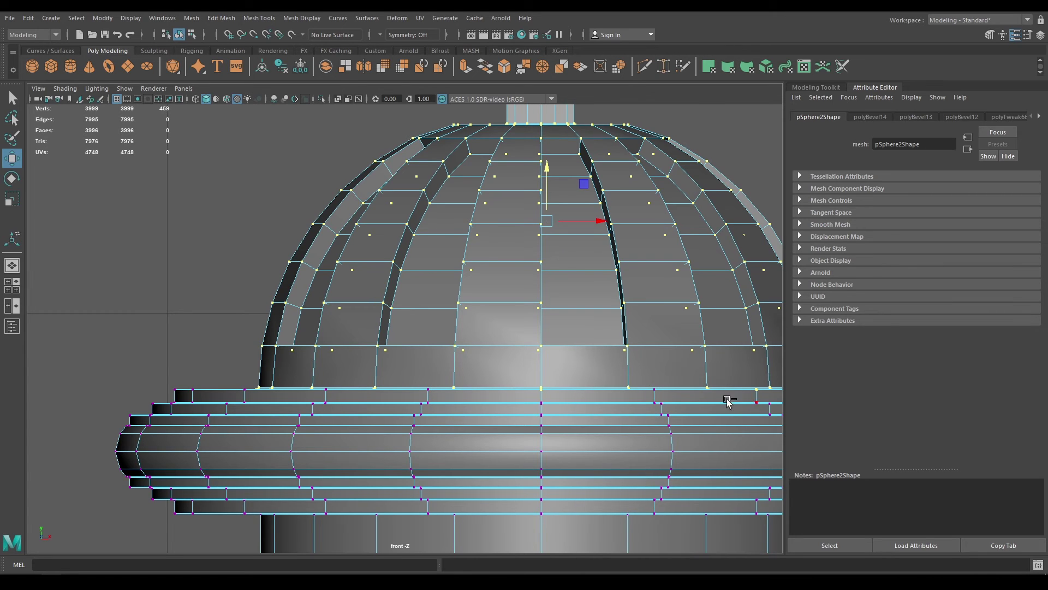
middle_click_drag(748, 392, 550, 413, "alt")
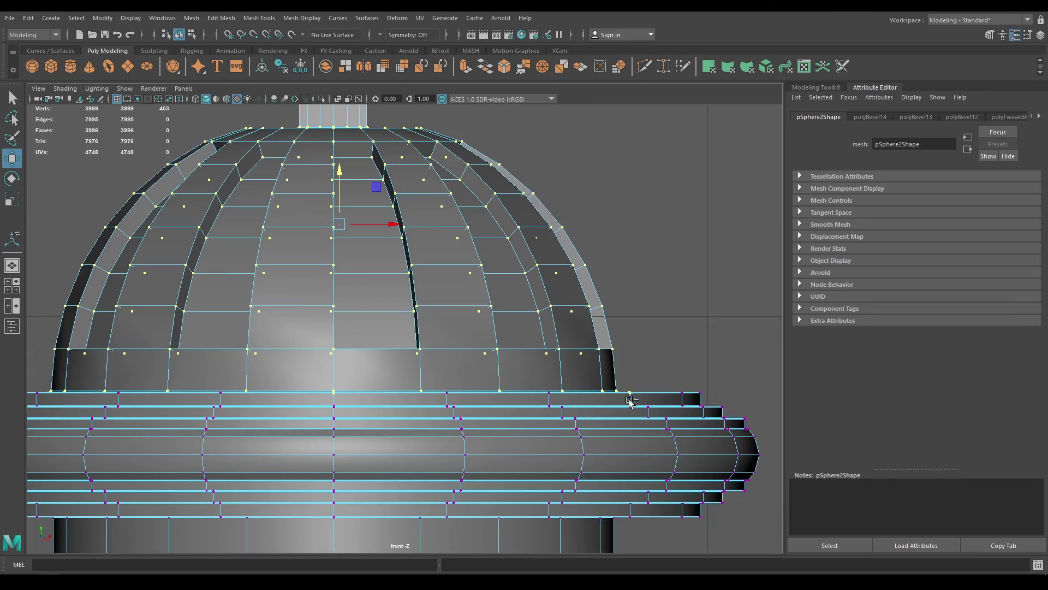
key("space")
left_click_drag(617, 406, 613, 376)
middle_click_drag(494, 371, 401, 419, "alt")
scroll(498, 468, "up", 3)
left_click_drag(401, 422, 446, 438, "alt")
left_click_drag(400, 244, 510, 342, "alt")
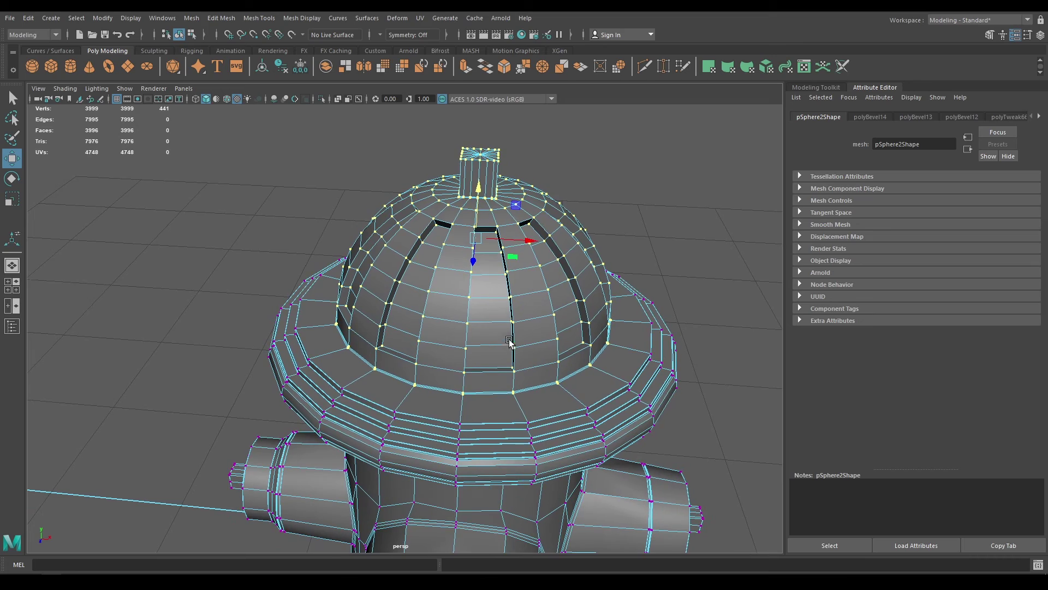
- Scale the selected dome and nut vertices up slightly and uniformly
key("r")
left_click_drag(483, 238, 493, 239)
key("w")
left_click_drag(440, 297, 456, 258, "alt")
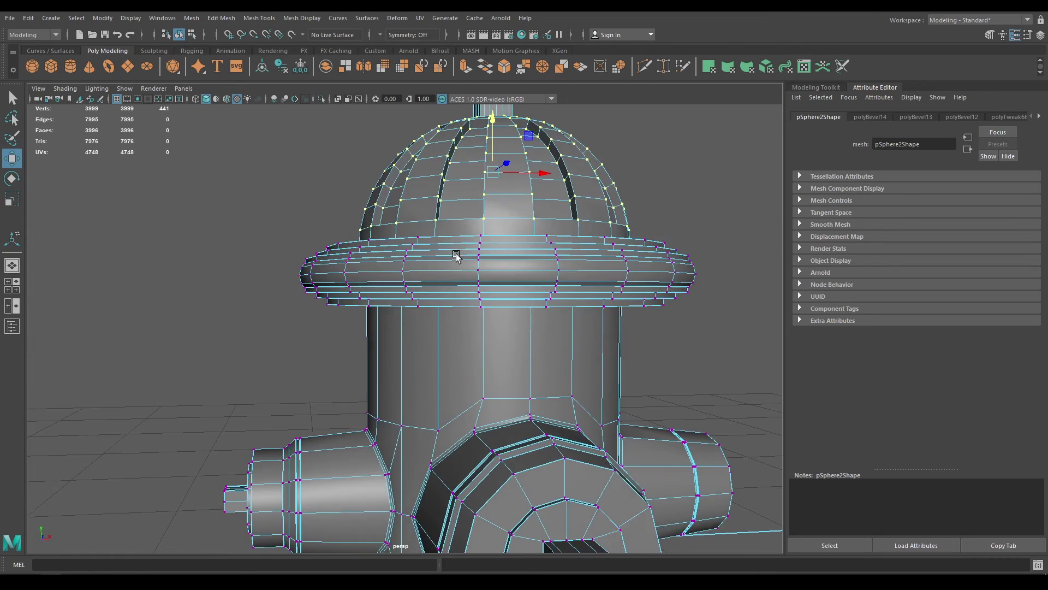
- Raise the selected dome vertices in the wireframe front view until the dome's base row meets the flange's top
right_click_drag(456, 258, 440, 341, "alt")
left_click_drag(440, 322, 437, 343, "alt")
left_click_drag(516, 111, 514, 107)
key("space")
left_click_drag(513, 149, 514, 196)
scroll(477, 314, "up", 2)
middle_click_drag(476, 315, 592, 288, "alt")
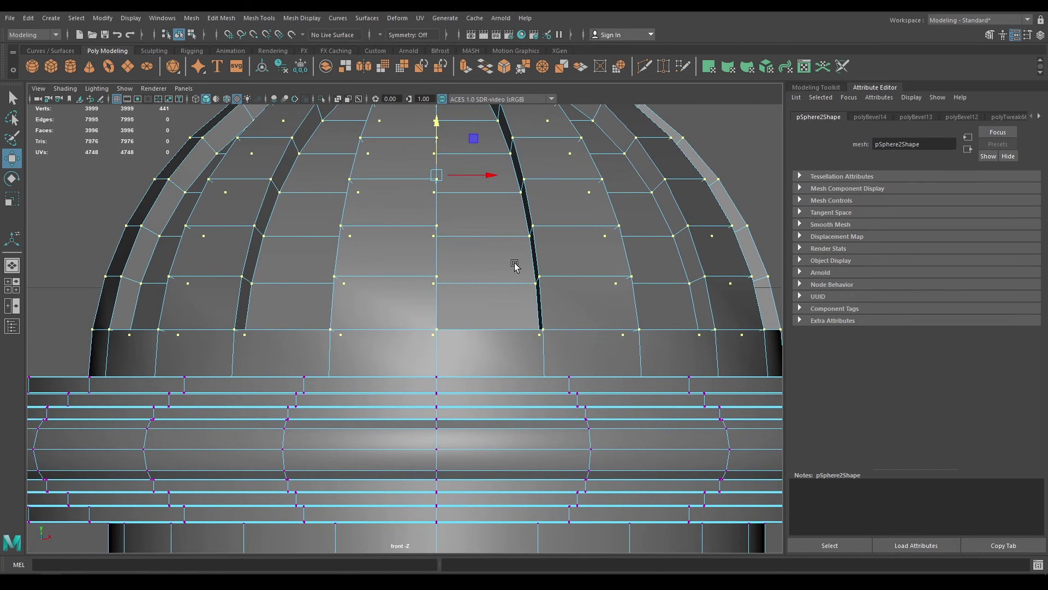
key("4")
left_click_drag(439, 151, 438, 141)
- Return the hydrant to object mode and show it shaded in the perspective view
key("space")
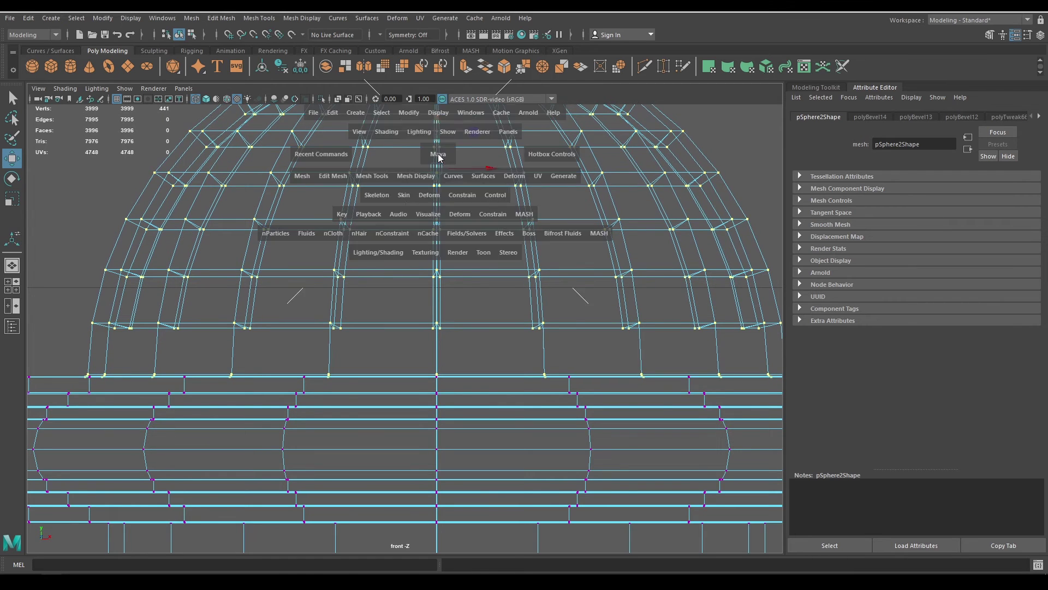
left_click_drag(438, 189, 440, 221, "alt")
right_click_drag(440, 223, 499, 202)
key("space")
left_click_drag(505, 194, 480, 234)
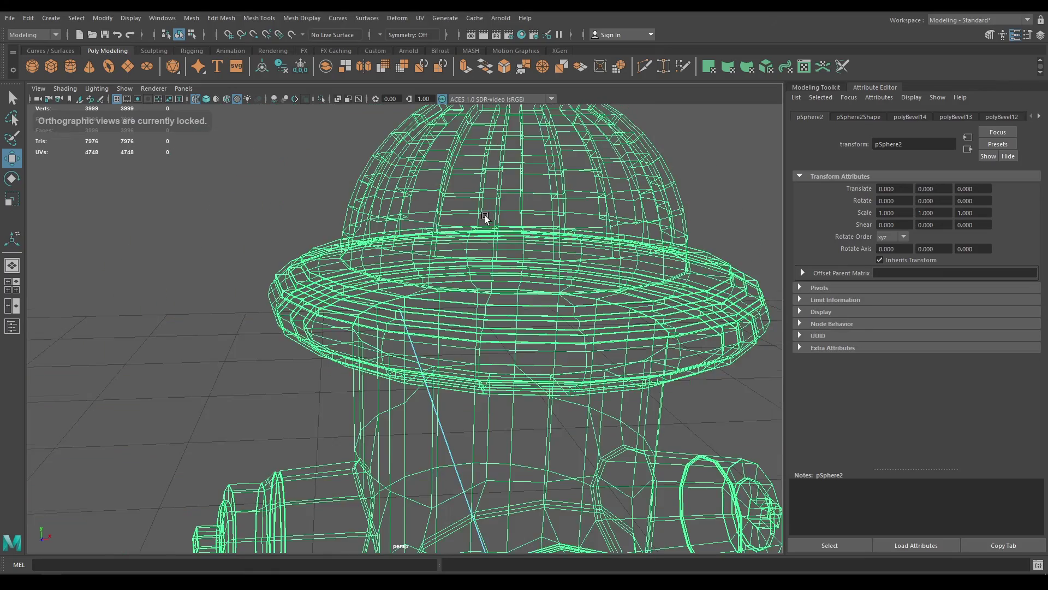
key("6")
left_click_drag(539, 326, 478, 306, "alt")
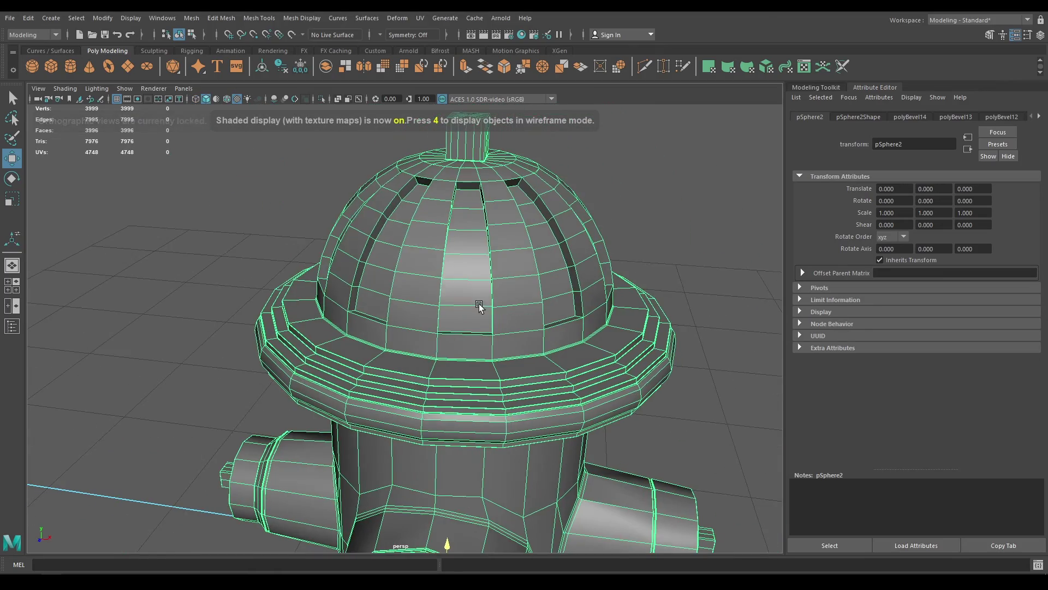
- Turn on smooth preview and examine the enlarged dome and top nut
key("3")
left_click(695, 255)
right_click_drag(695, 255, 536, 230, "alt")
left_click_drag(536, 229, 470, 284, "alt")
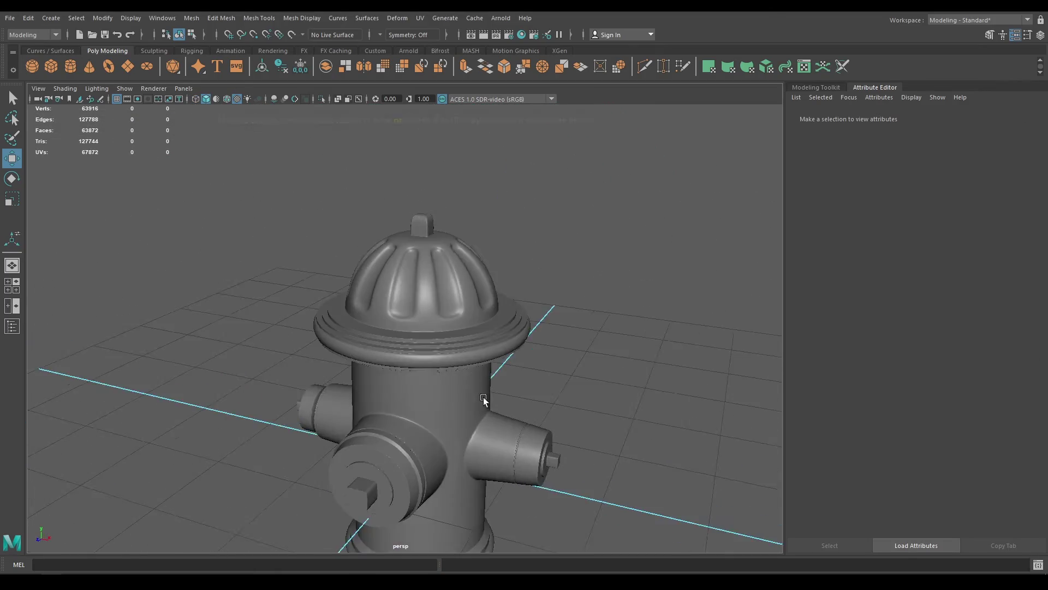
right_click_drag(469, 283, 502, 297, "alt")
middle_click_drag(502, 297, 467, 476, "alt")
right_click_drag(468, 476, 474, 476, "alt")
middle_click_drag(473, 476, 452, 486, "alt")
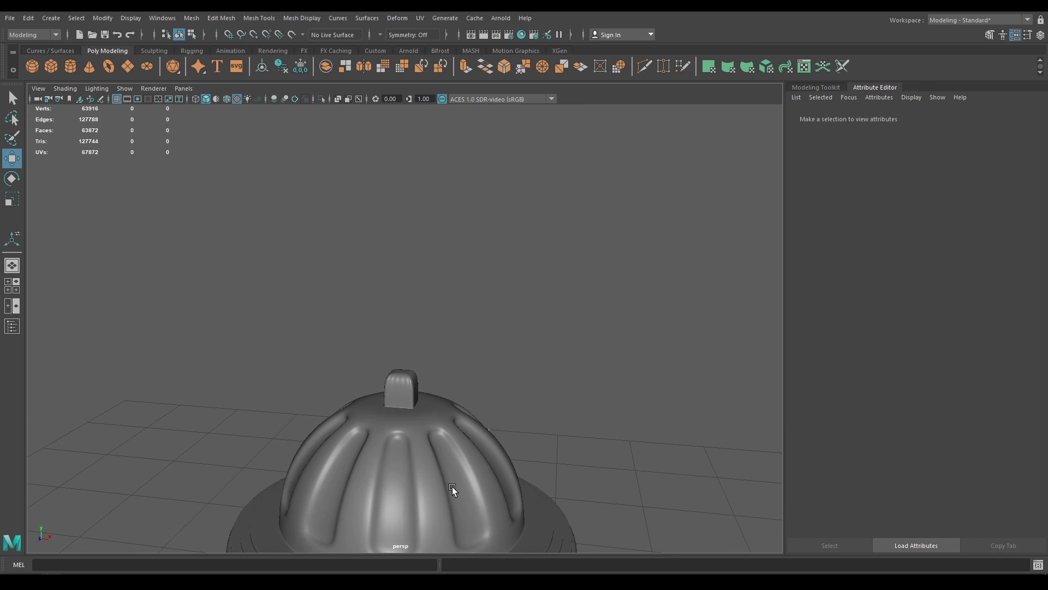
- Turn off smooth preview and select the edge loop around the top of the dome's nut
left_click(421, 442)
key("1")
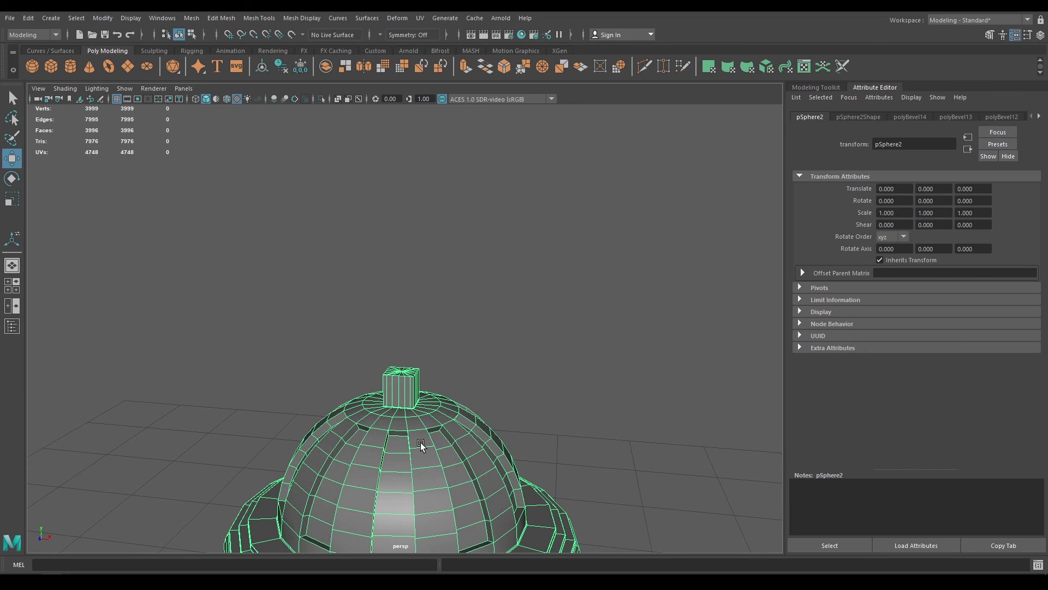
scroll(421, 442, "up", 3)
scroll(421, 442, "up", 4)
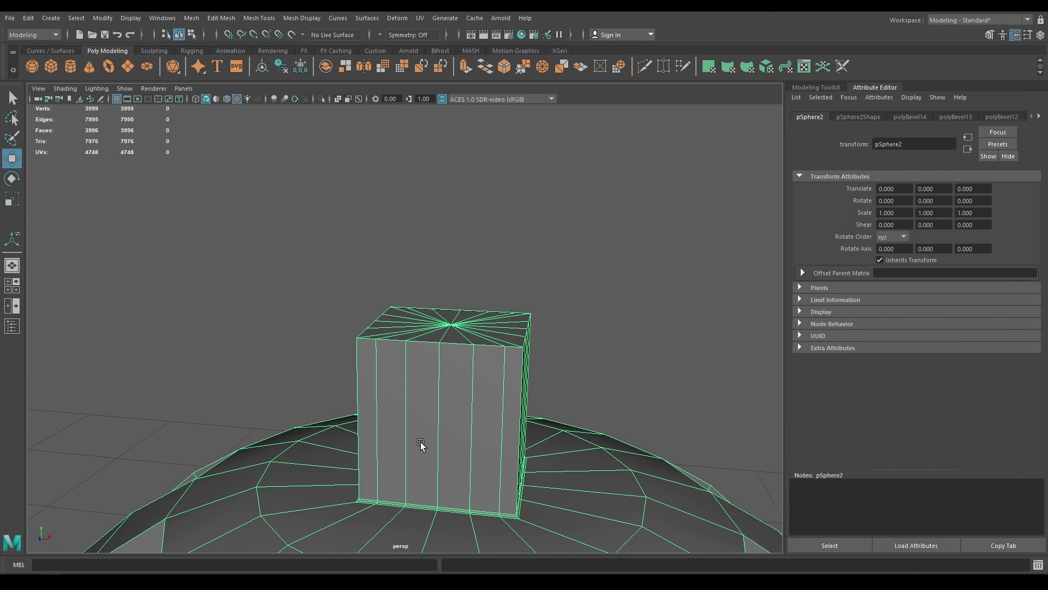
scroll(420, 445, "up", 2)
right_click_drag(480, 280, 480, 246)
double_click(484, 317)
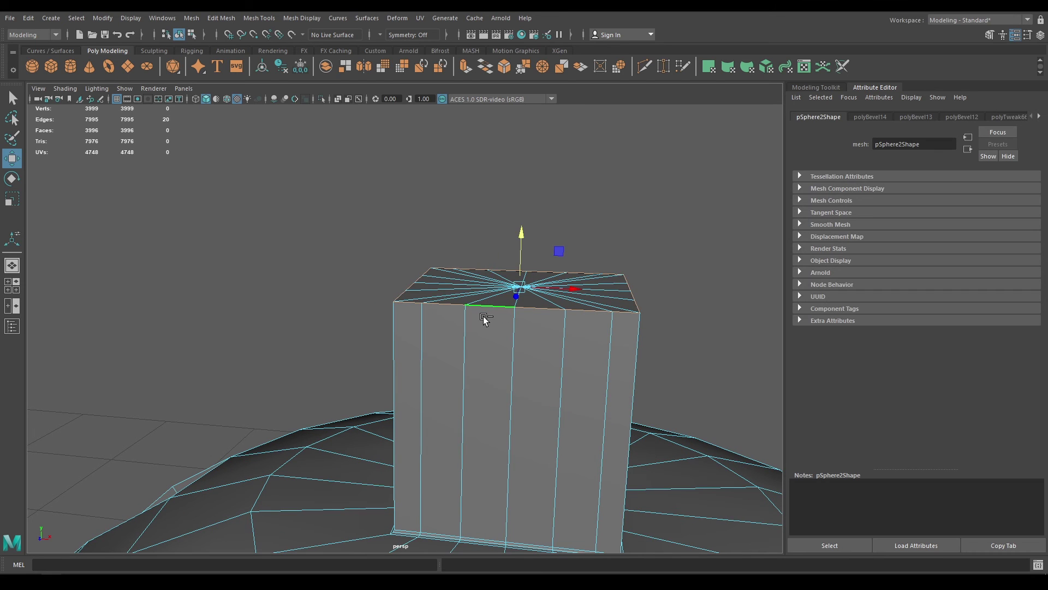
- Bevel the nut's top edge loop with 2 segments and a fraction of 0.2
right_click_drag(484, 320, 529, 320, "shift")
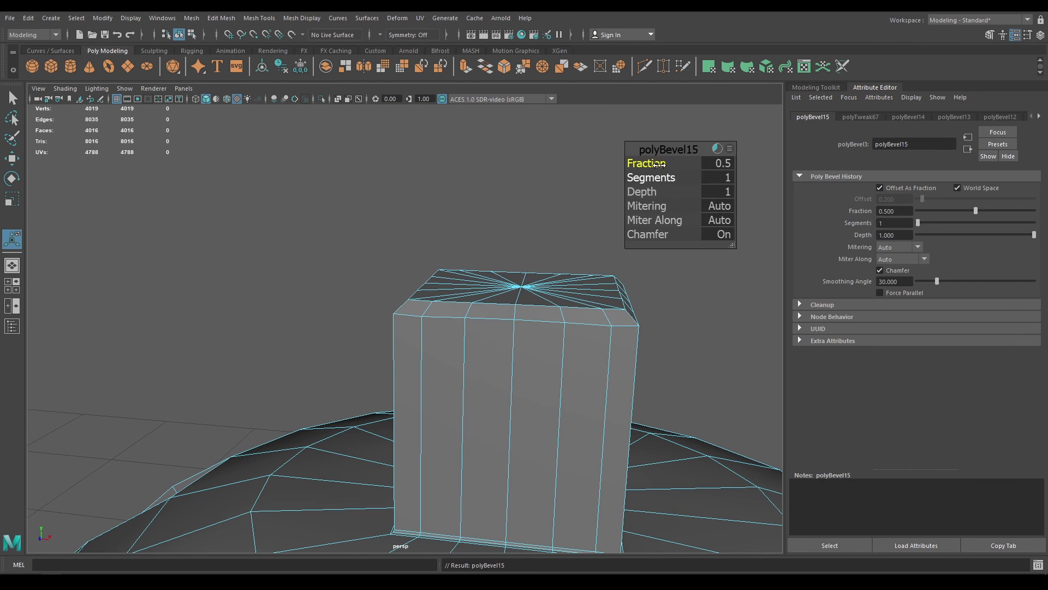
left_click_drag(702, 177, 733, 181)
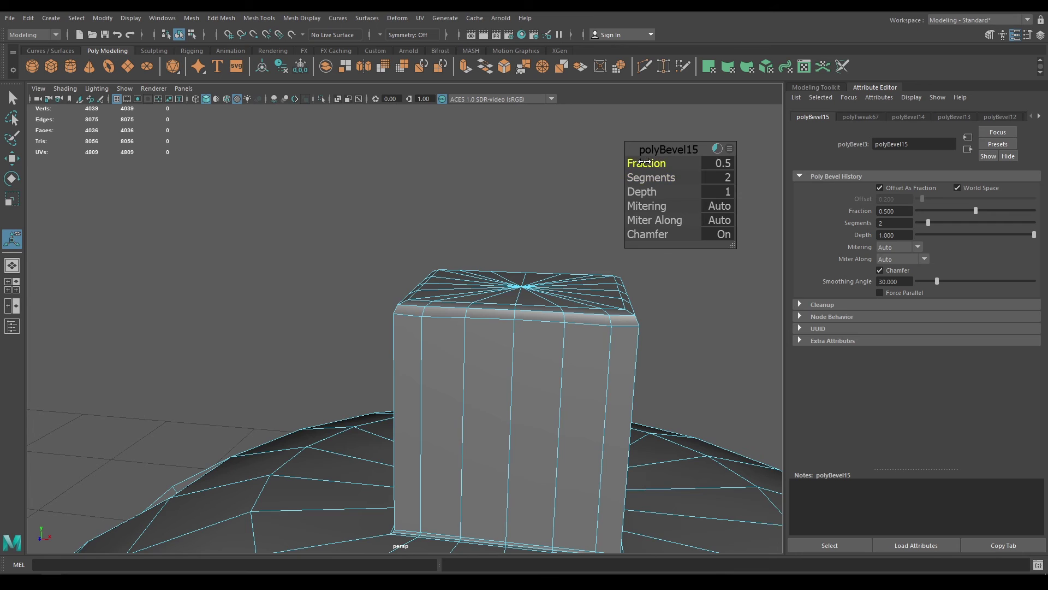
mouse_move(629, 162)
left_mouse_down()
mouse_move(613, 164)
mouse_move(628, 163)
left_mouse_up()
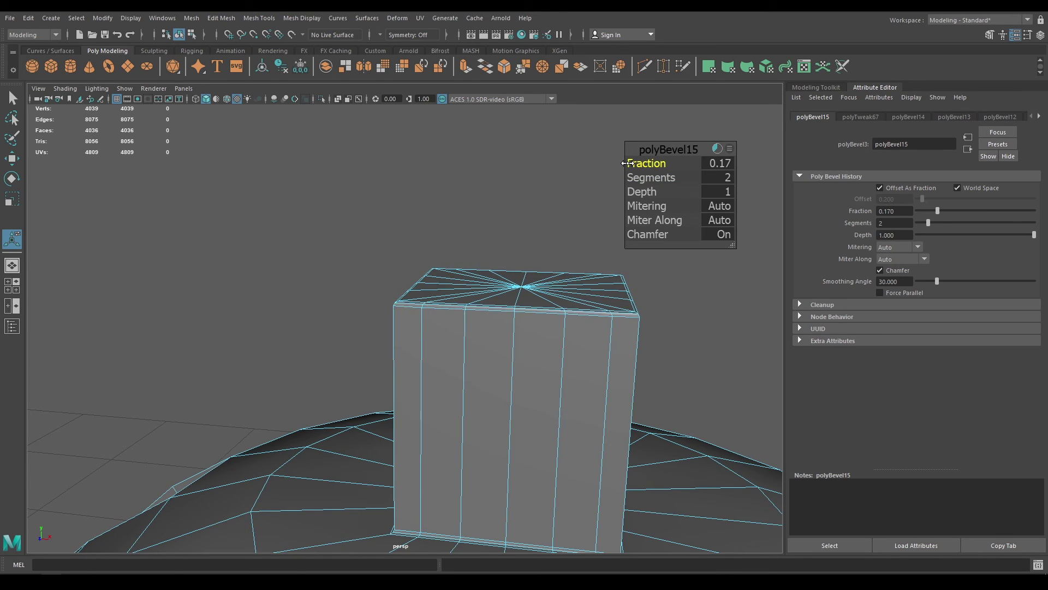
type(".2")
key("Return")
key("w")
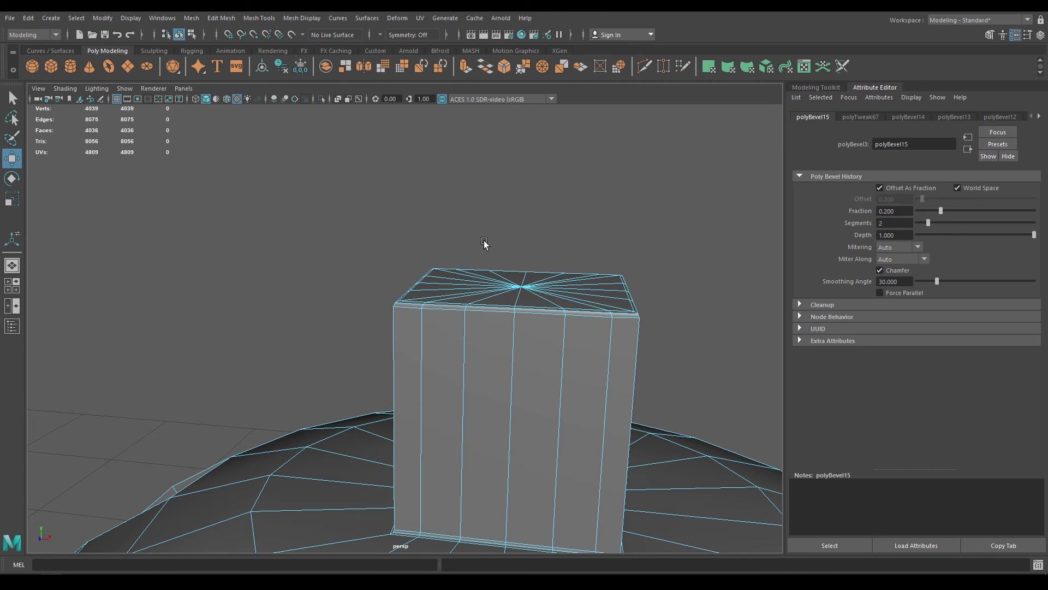
- Check the bevelled nut in object mode with smooth preview and save the scene
right_click_drag(484, 256, 595, 197)
key("3")
left_click(595, 196)
scroll(472, 301, "down", 4)
left_click_drag(472, 301, 405, 315, "alt")
key("ctrl+s")
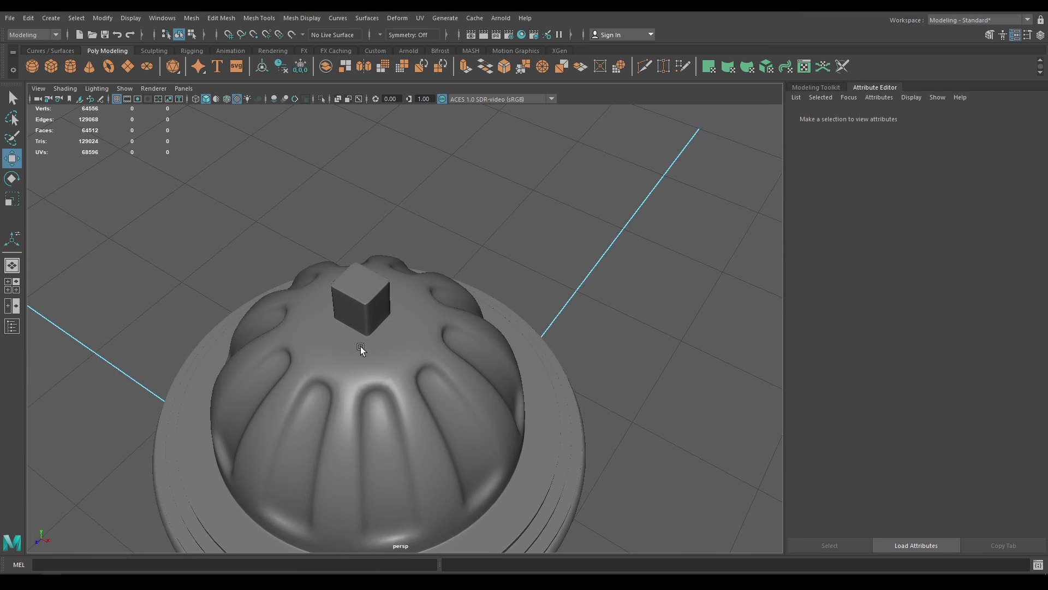
- Examine the finished hydrant from several angles, including the nut, dome, top flange and outlets
left_click(361, 346)
scroll(336, 417, "up", 6)
key("1")
scroll(321, 397, "down", 3)
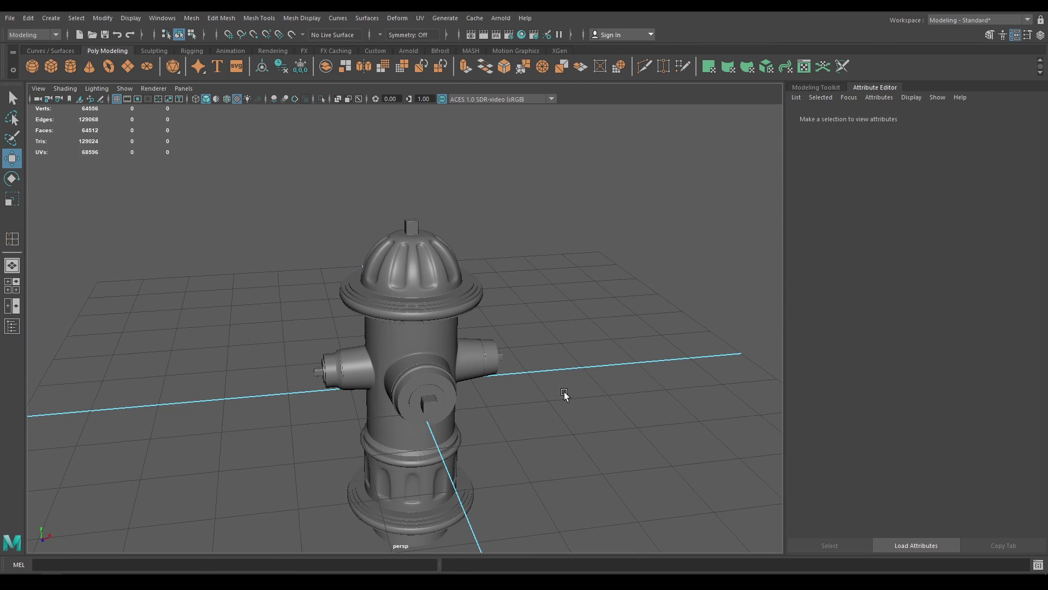
left_click_drag(564, 392, 468, 442, "alt")
scroll(459, 456, "up", 5)
middle_click_drag(461, 427, 467, 455, "alt")
right_click_drag(466, 456, 457, 416, "alt")
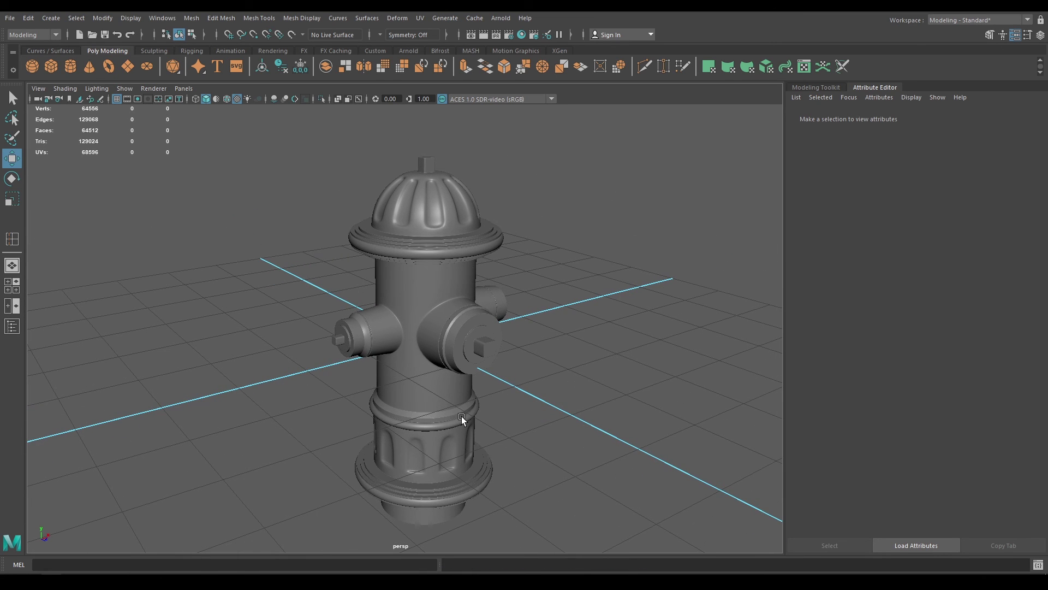
scroll(440, 297, "up", 6)
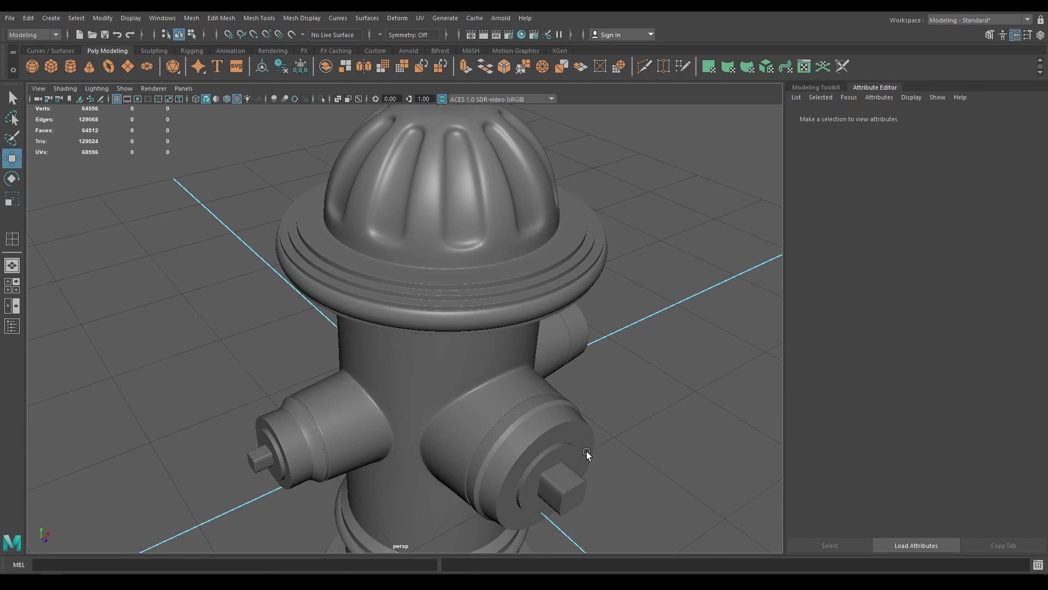
left_click_drag(587, 453, 575, 442, "alt")
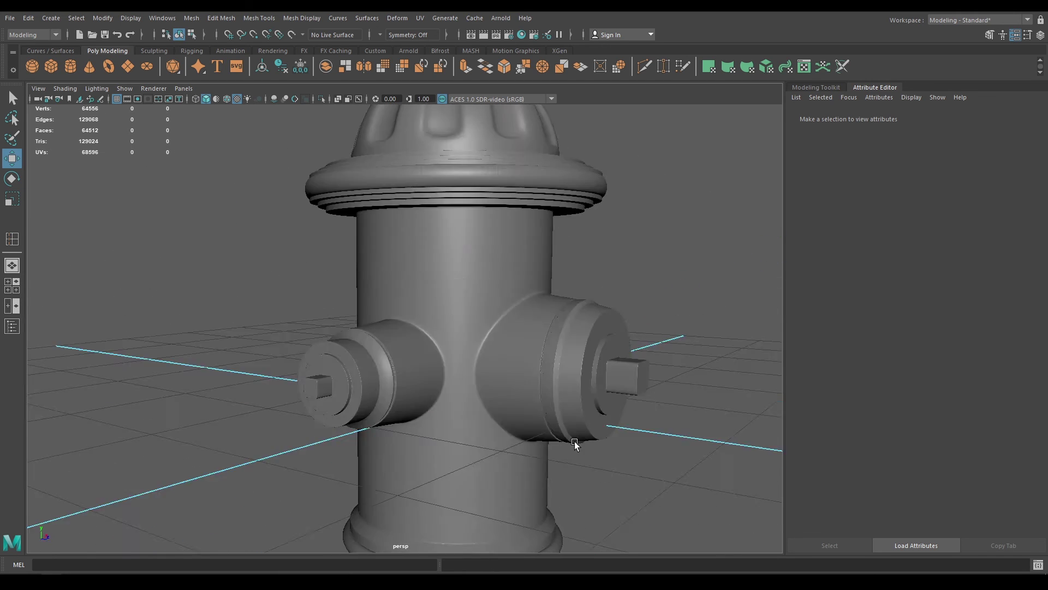
right_click_drag(575, 443, 477, 394, "alt")
left_click_drag(477, 394, 404, 435, "alt")
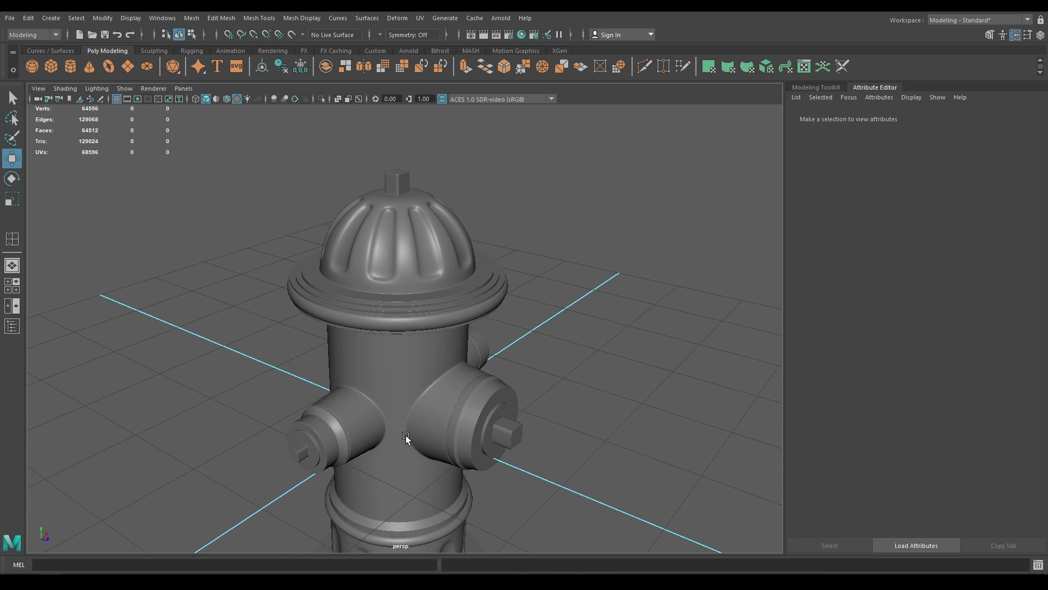